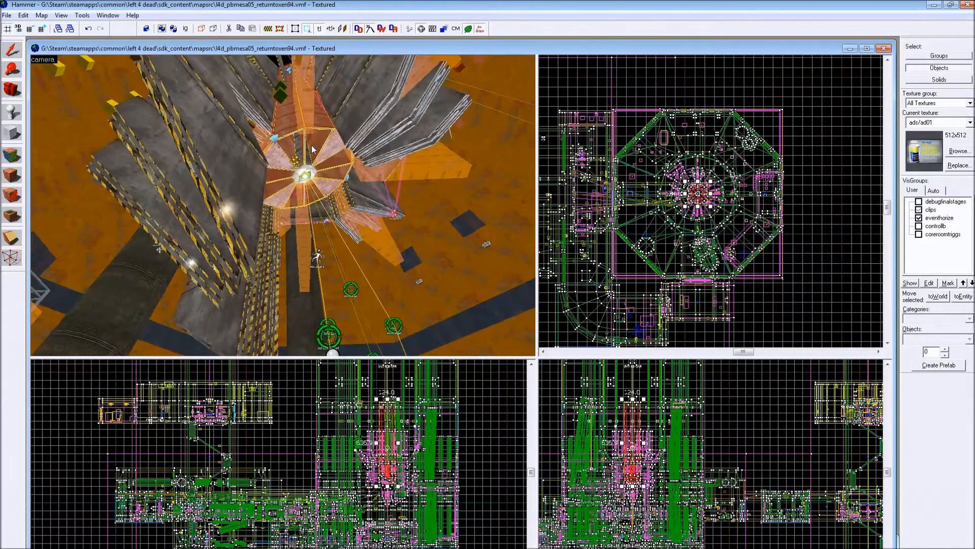
- Open the properties of the coreexprelayf logic_relay behind the railing and show its outputs
{"action": "scroll", "coordinate": [347, 215], "scroll_direction": "down", "scroll_amount": 10}
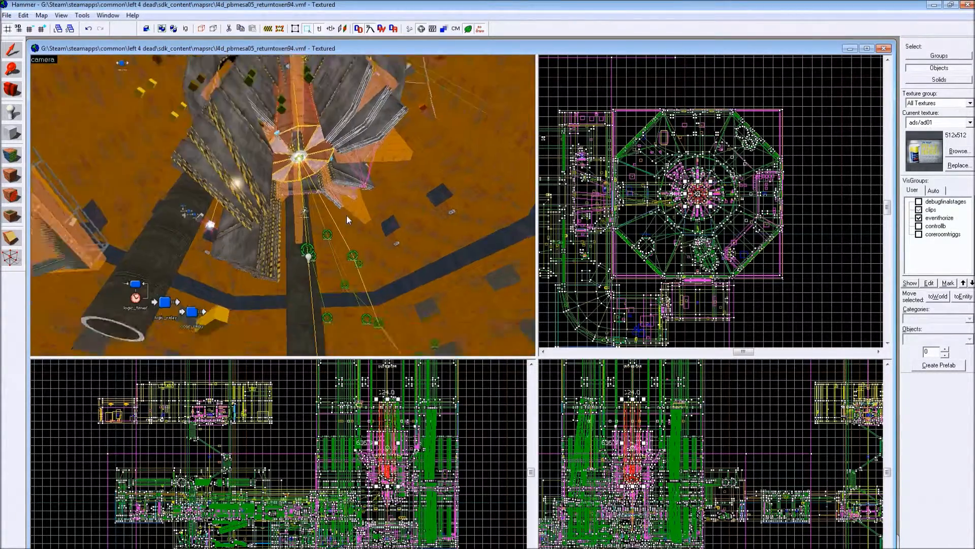
{"action": "scroll", "coordinate": [347, 216], "scroll_direction": "down", "scroll_amount": 2}
{"action": "left_click_drag", "start_coordinate": [367, 200], "coordinate": [336, 185]}
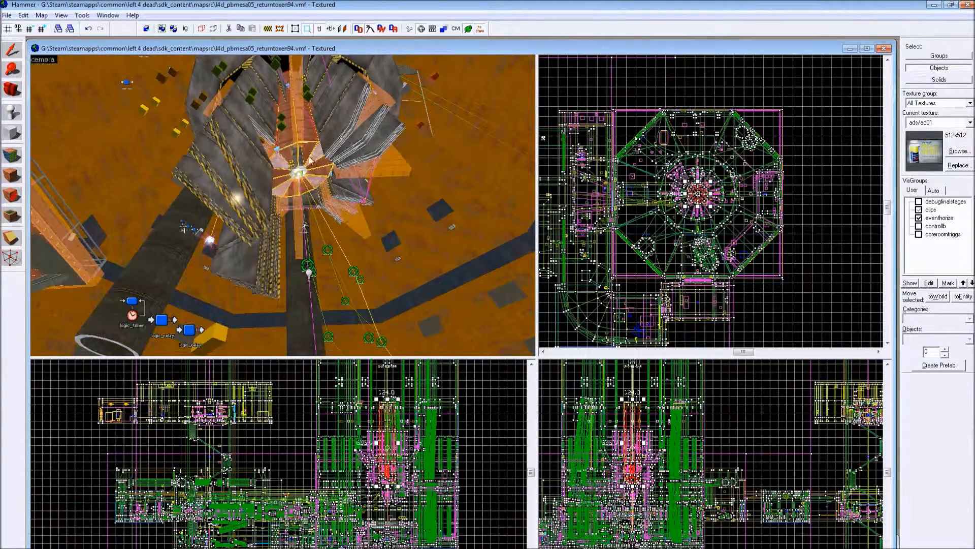
{"action": "left_click_drag", "start_coordinate": [307, 167], "coordinate": [224, 279]}
{"action": "key", "text": "Left"}
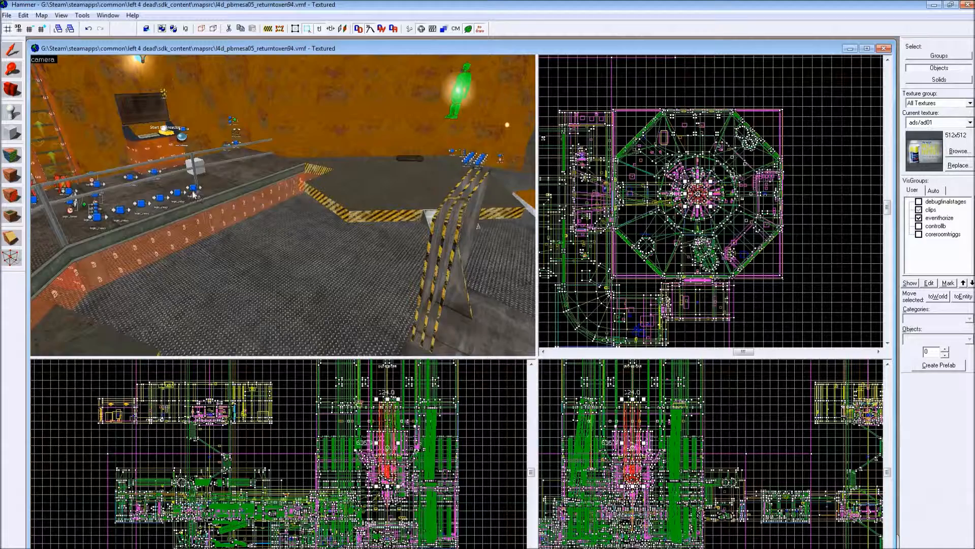
{"action": "key", "text": "Left"}
{"action": "double_click", "coordinate": [307, 188]}
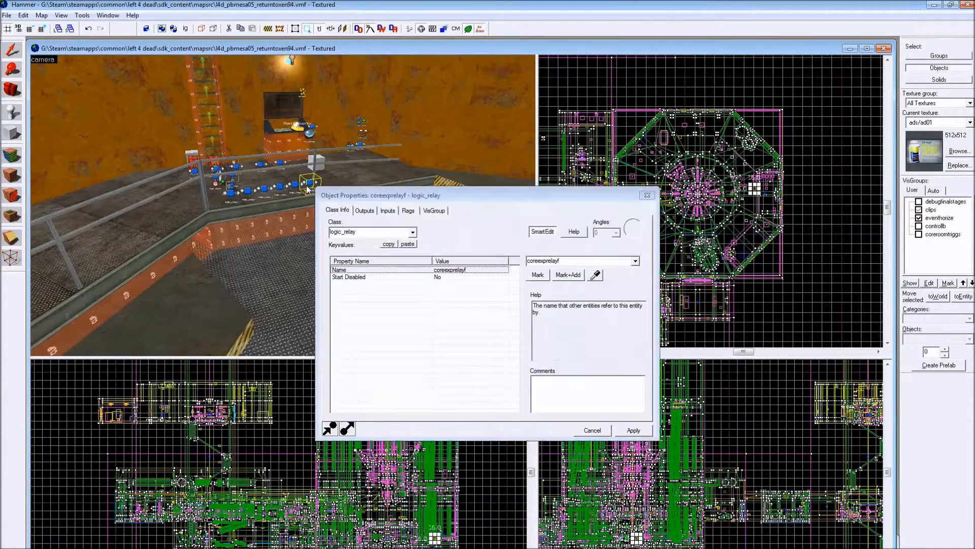
{"action": "left_click", "coordinate": [370, 210]}
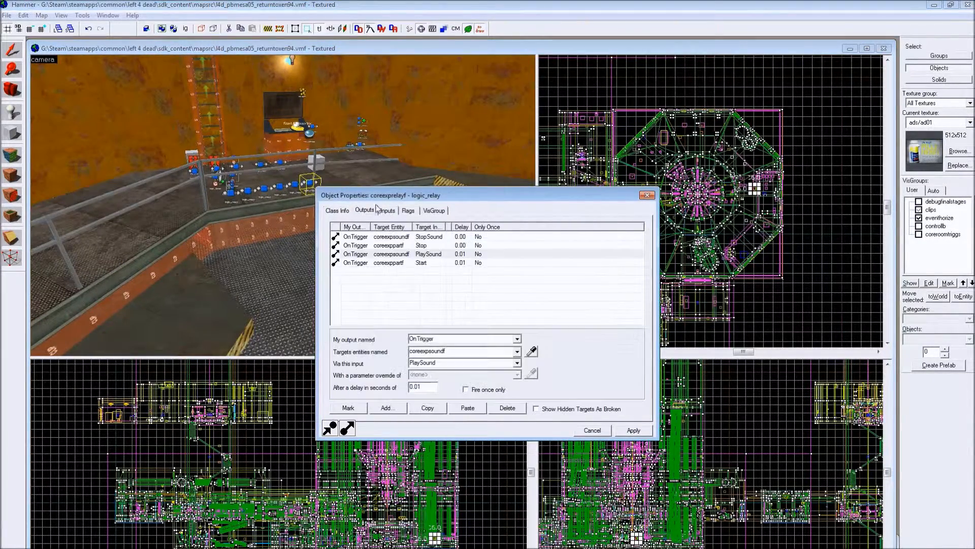
{"action": "left_click_drag", "start_coordinate": [386, 201], "coordinate": [442, 190]}
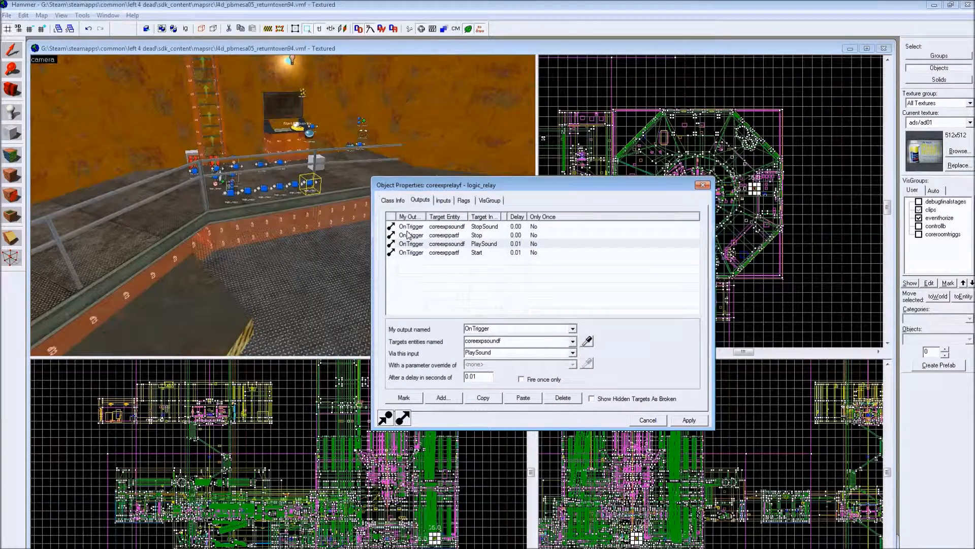
- Inspect the outputs of the corestage1 and corestage2 relays with the properties window kept clear of the relay row
{"action": "left_click", "coordinate": [280, 163]}
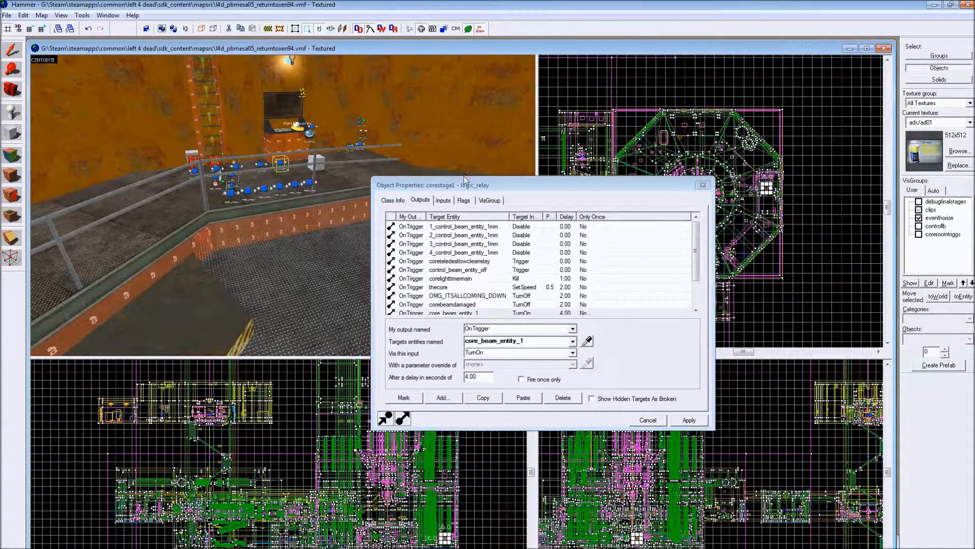
{"action": "left_click_drag", "start_coordinate": [483, 177], "coordinate": [606, 108]}
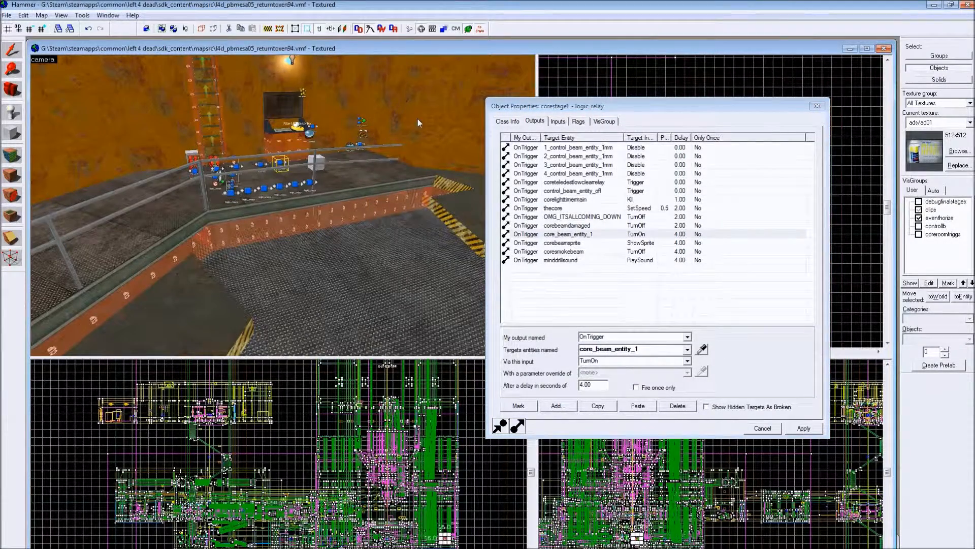
{"action": "left_click", "coordinate": [262, 162]}
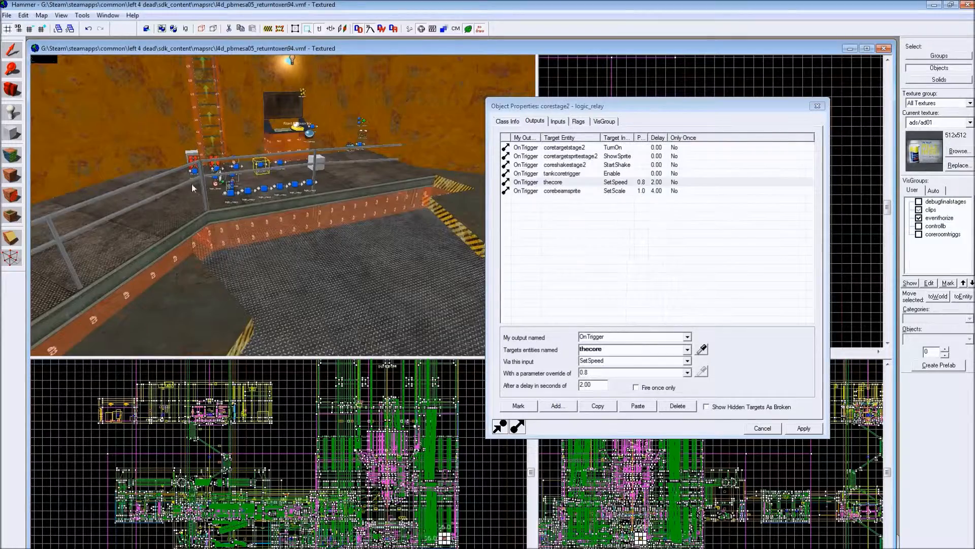
{"action": "left_click_drag", "start_coordinate": [263, 162], "coordinate": [268, 226]}
{"action": "scroll", "coordinate": [254, 222], "scroll_direction": "up", "scroll_amount": 3}
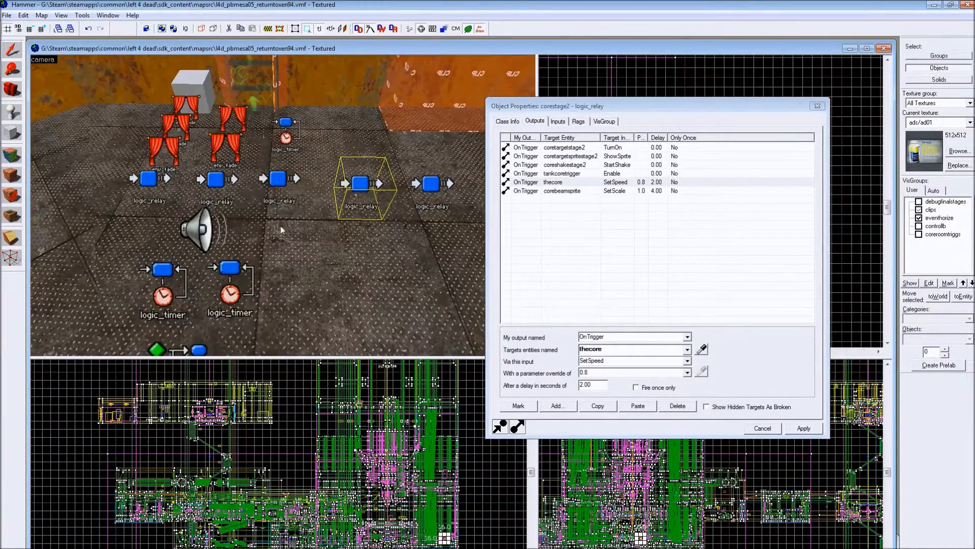
- Review the outputs of the corestage3 relay and the two remaining relays at the end of its row
{"action": "left_click", "coordinate": [283, 183]}
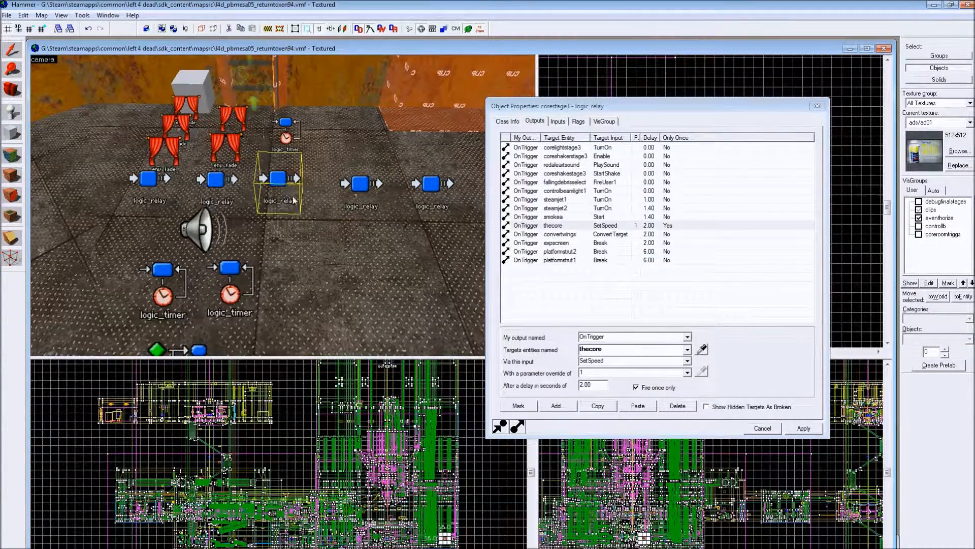
{"action": "left_click", "coordinate": [226, 184]}
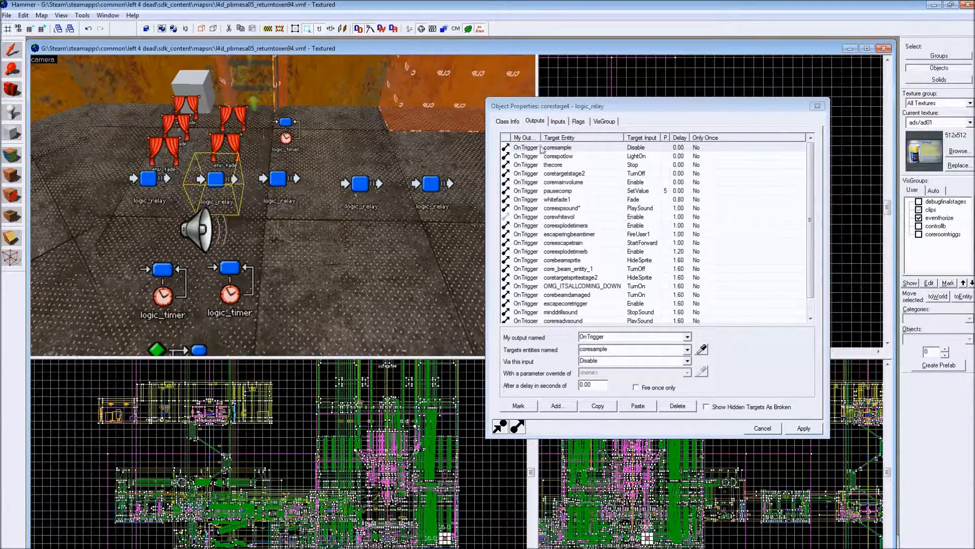
{"action": "left_click", "coordinate": [144, 184]}
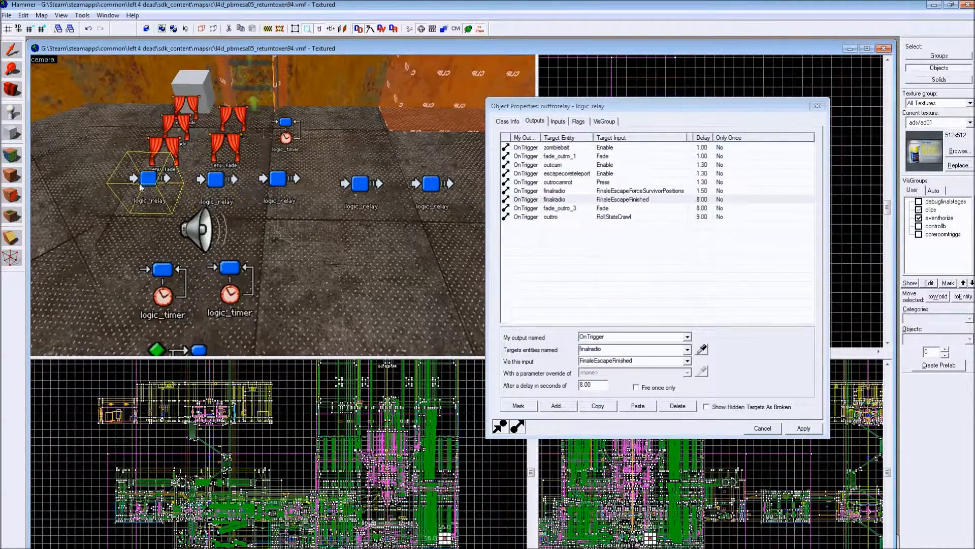
- Compare the SetSpeed outputs aimed at thecore in the corestage3 and corestage2 relays
{"action": "left_click", "coordinate": [277, 181]}
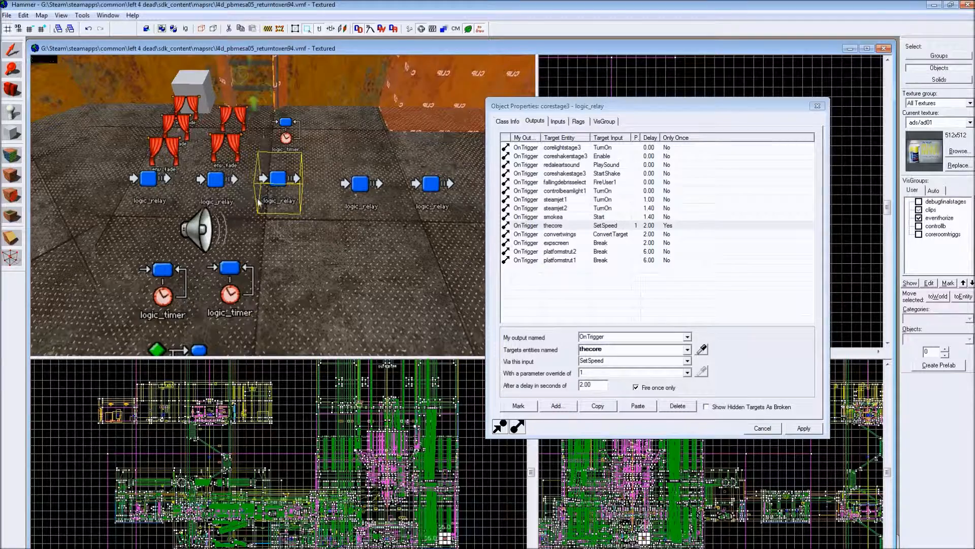
{"action": "left_click", "coordinate": [612, 227]}
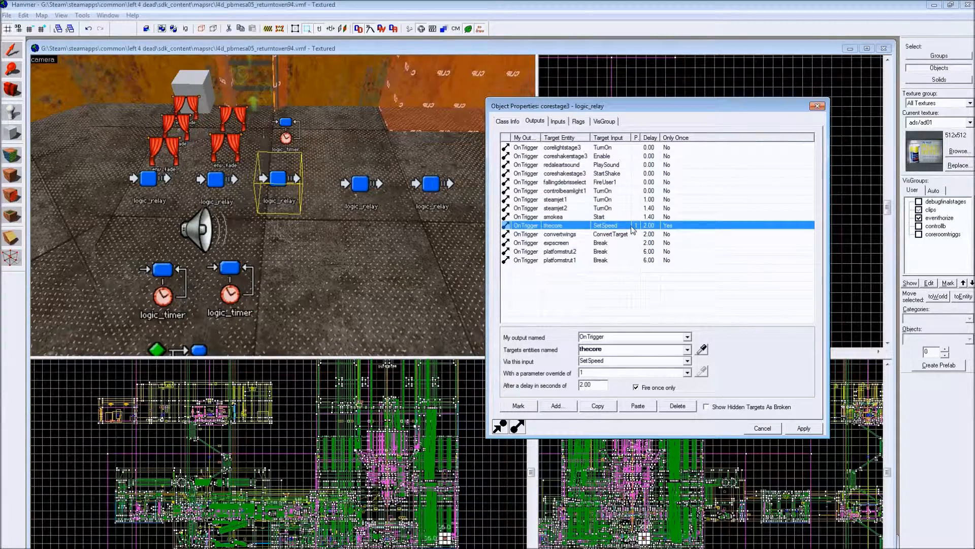
{"action": "left_click", "coordinate": [340, 193]}
{"action": "left_click", "coordinate": [363, 192]}
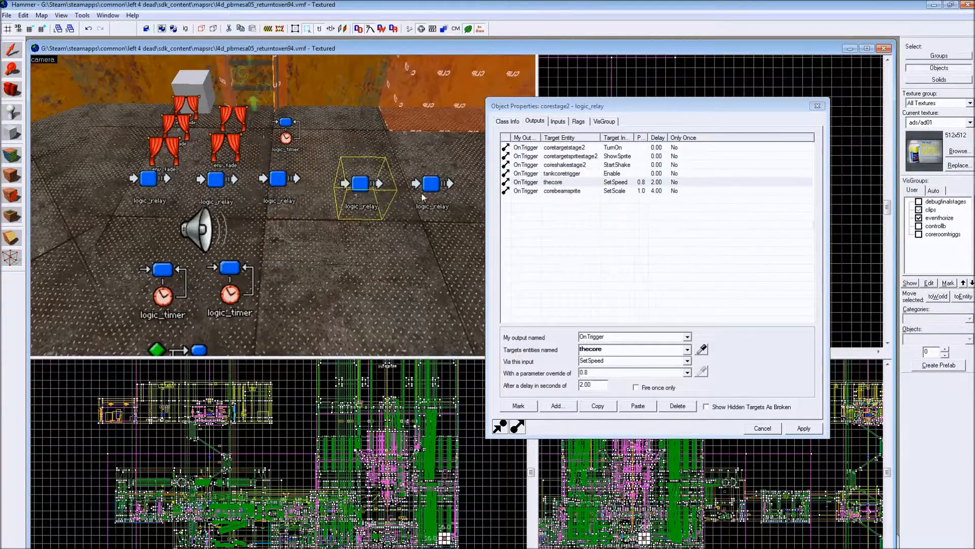
{"action": "left_click", "coordinate": [285, 191]}
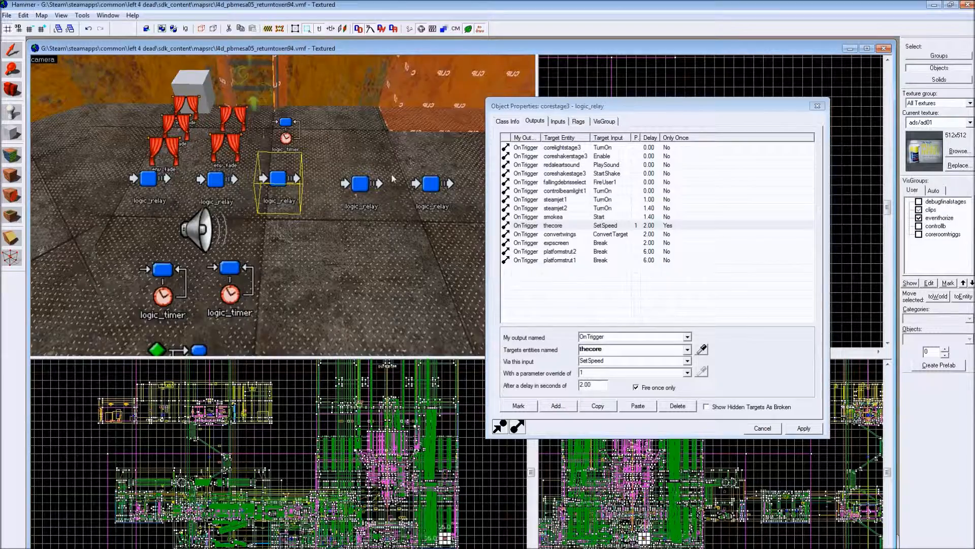
- Check the outputs of the tankrelaybuffer and corestage2 relays, and show the inputs of the tankfilter entity
{"action": "key", "text": "z"}
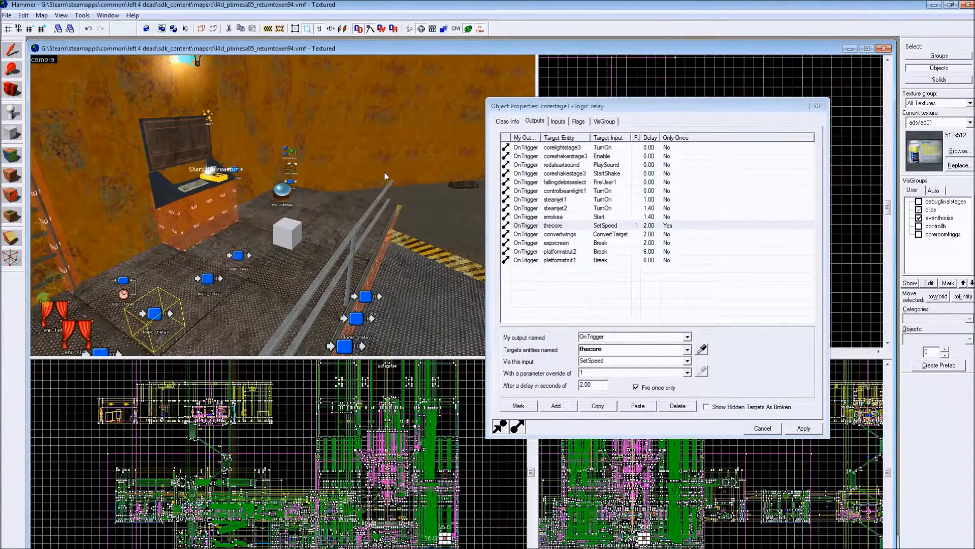
{"action": "left_click", "coordinate": [292, 182]}
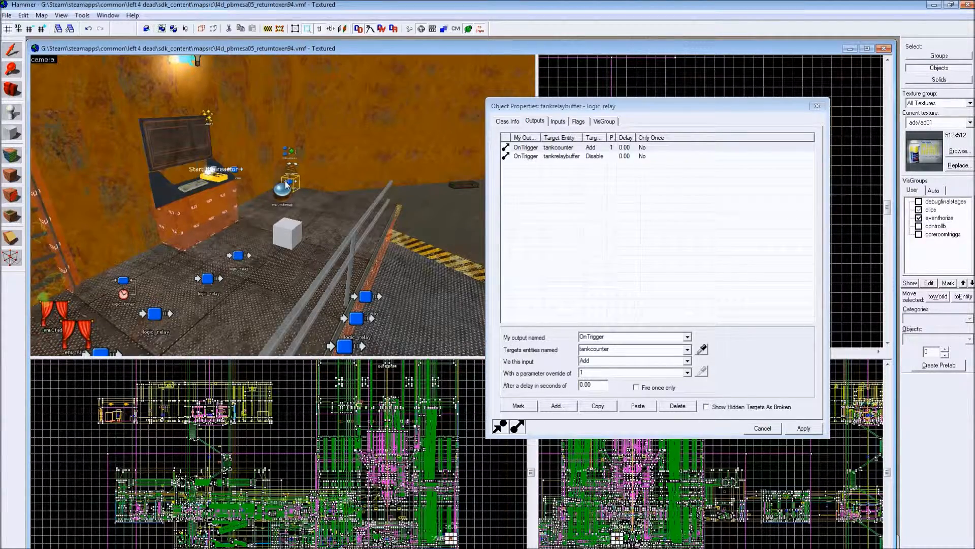
{"action": "left_click", "coordinate": [205, 276]}
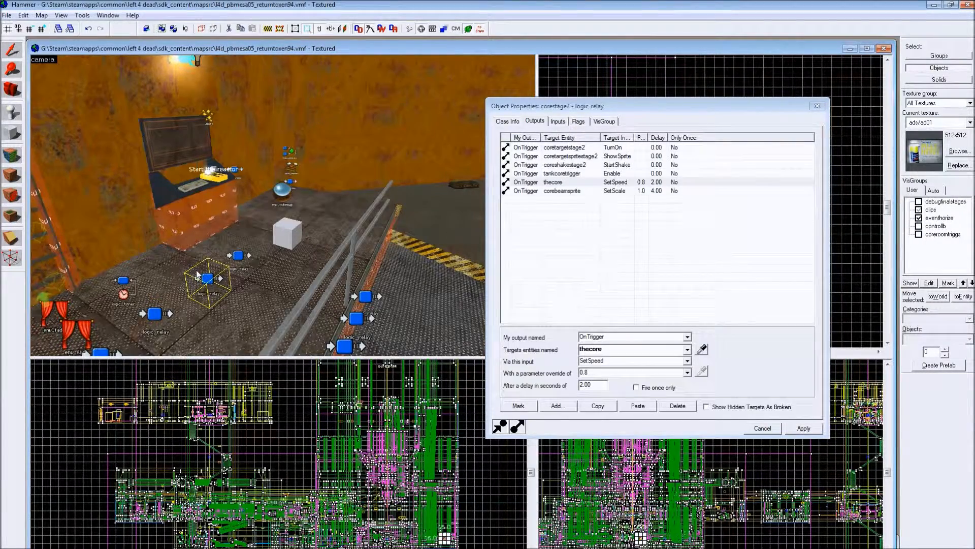
{"action": "left_click", "coordinate": [291, 185]}
{"action": "left_click", "coordinate": [557, 121]}
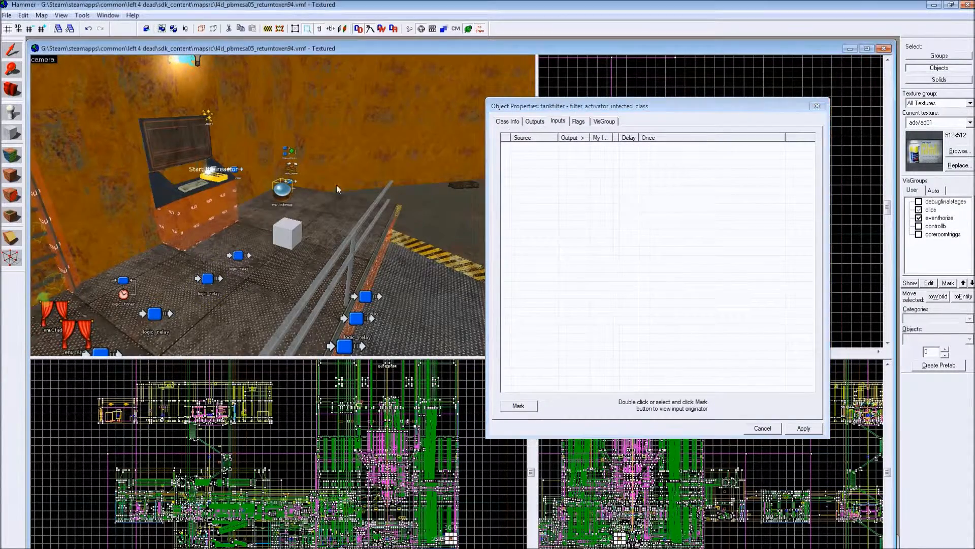
- Show the inputs of the tankrelaybuffer relay and widen the Output column to read the full output names
{"action": "scroll", "coordinate": [343, 183], "scroll_direction": "up", "scroll_amount": 5}
{"action": "key", "text": "z"}
{"action": "key", "text": "w"}
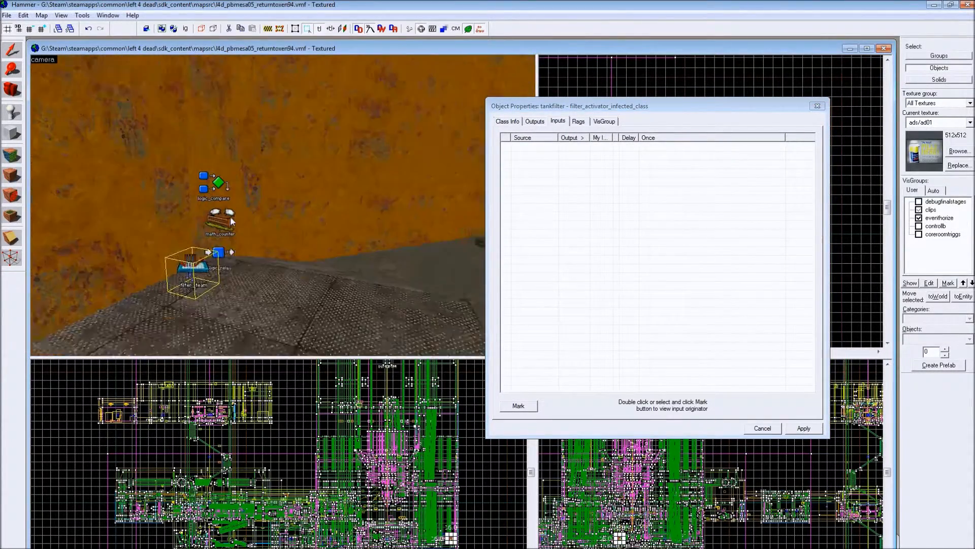
{"action": "key", "text": "z"}
{"action": "left_click", "coordinate": [238, 143]}
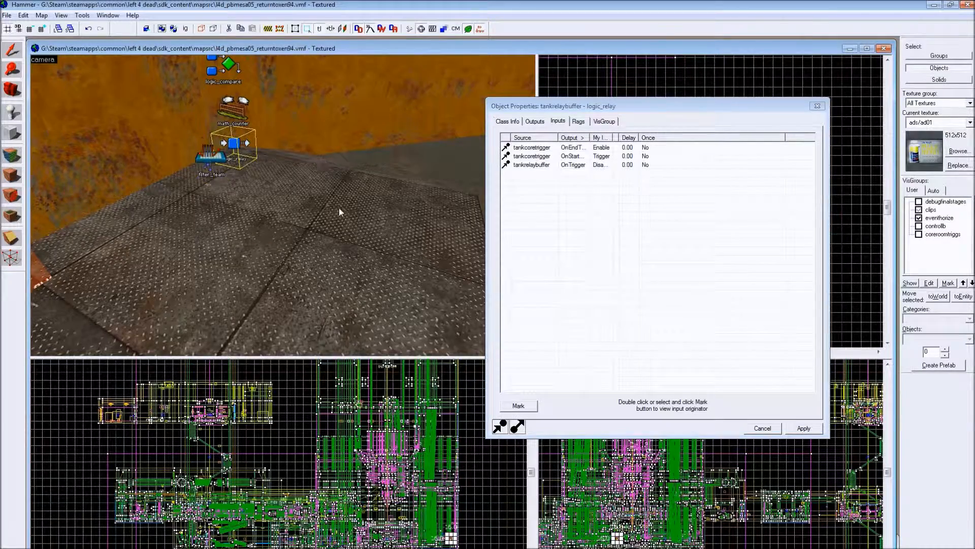
{"action": "scroll", "coordinate": [339, 208], "scroll_direction": "down", "scroll_amount": 5}
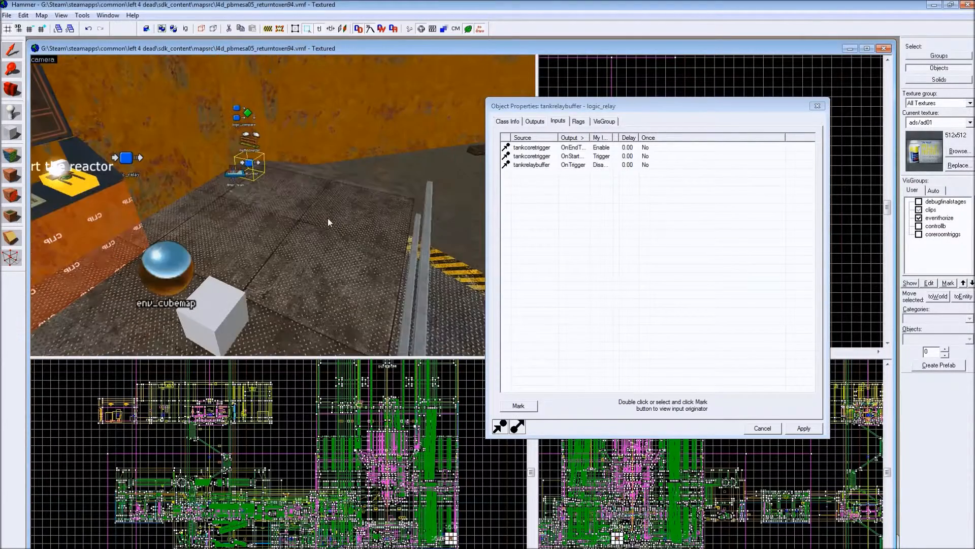
{"action": "double_click", "coordinate": [589, 138]}
{"action": "left_click_drag", "start_coordinate": [558, 138], "coordinate": [570, 139]}
- Trace the finstartbutton's Kill input back to finalrelay and examine its ForceFinaleStart output to finalradio
{"action": "scroll", "coordinate": [288, 161], "scroll_direction": "up", "scroll_amount": 4}
{"action": "scroll", "coordinate": [291, 160], "scroll_direction": "down", "scroll_amount": 6}
{"action": "key", "text": "Left"}
{"action": "scroll", "coordinate": [344, 188], "scroll_direction": "up", "scroll_amount": 4}
{"action": "scroll", "coordinate": [345, 180], "scroll_direction": "down", "scroll_amount": 4}
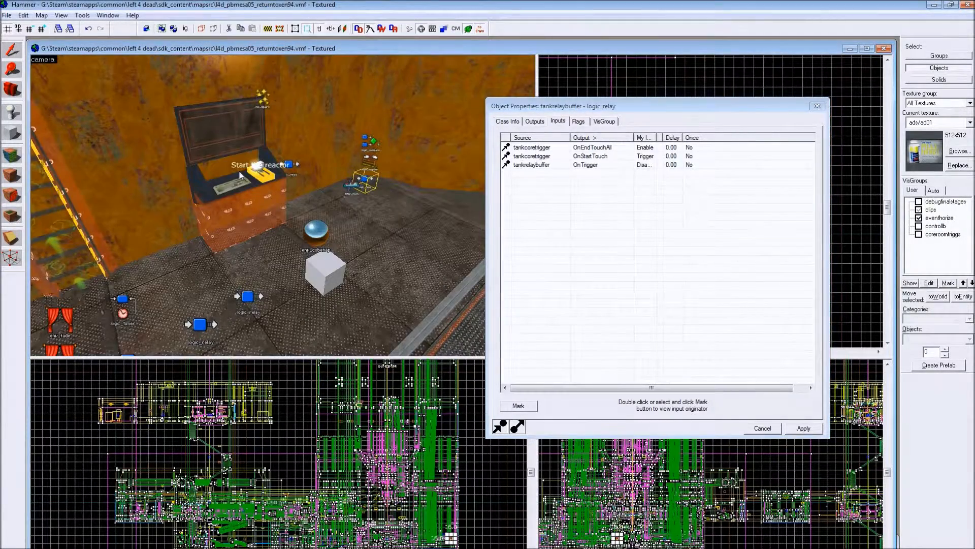
{"action": "left_click", "coordinate": [264, 184]}
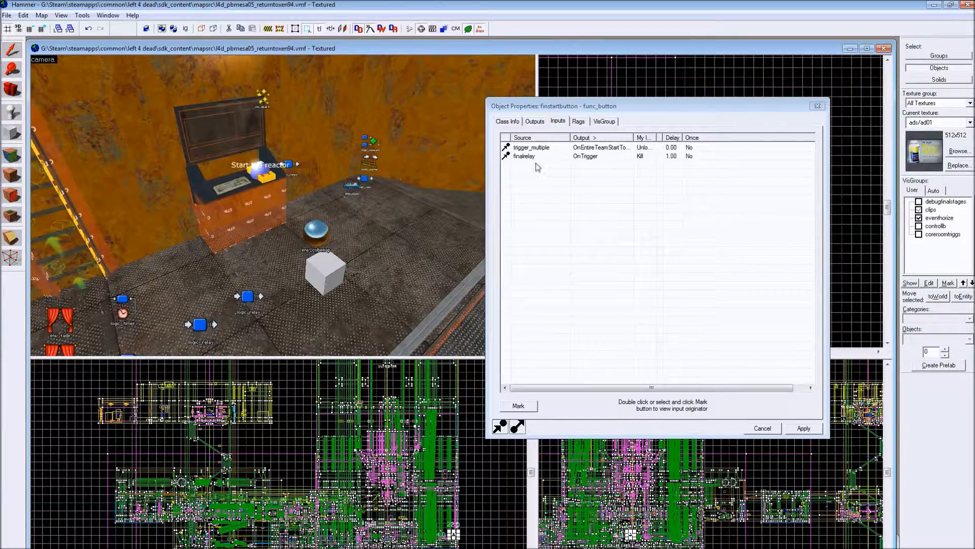
{"action": "double_click", "coordinate": [573, 155]}
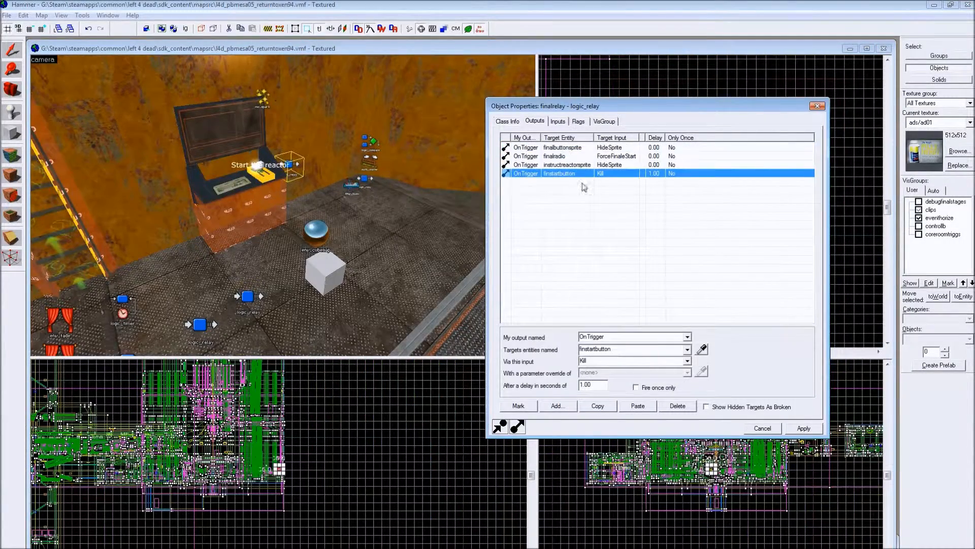
{"action": "left_click", "coordinate": [613, 157]}
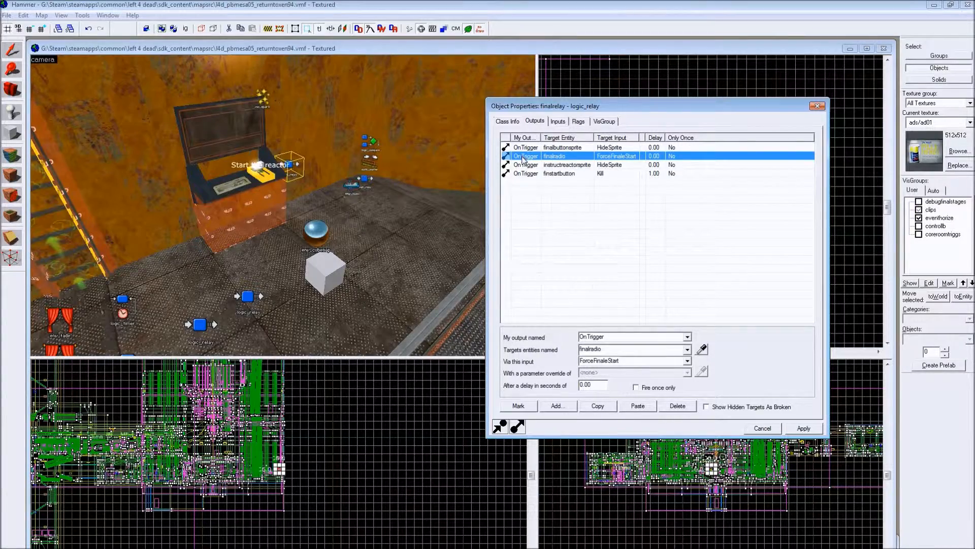
- Show the inputs of the corestage1 relay and examine its FinaleStart entry from finalradio
{"action": "left_click", "coordinate": [248, 299]}
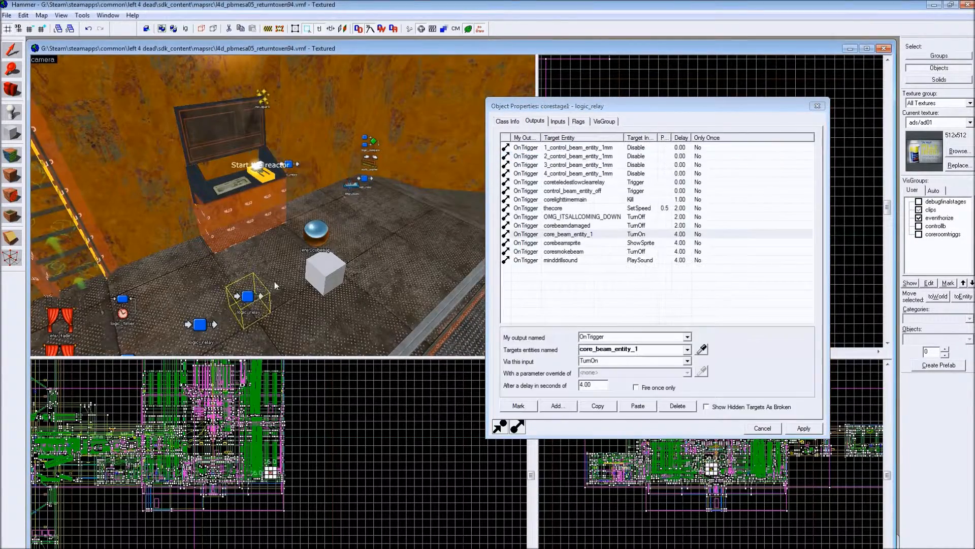
{"action": "left_click", "coordinate": [558, 122]}
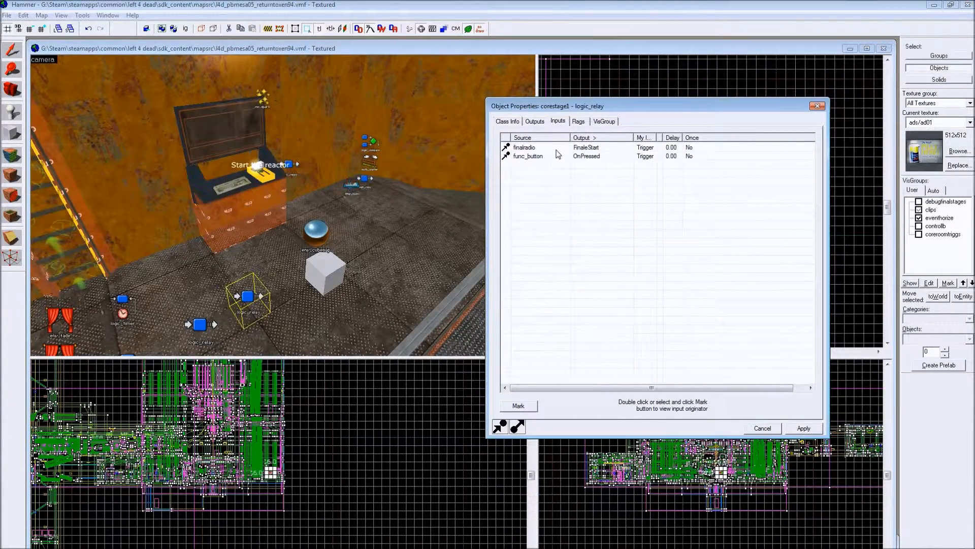
{"action": "left_click", "coordinate": [237, 305]}
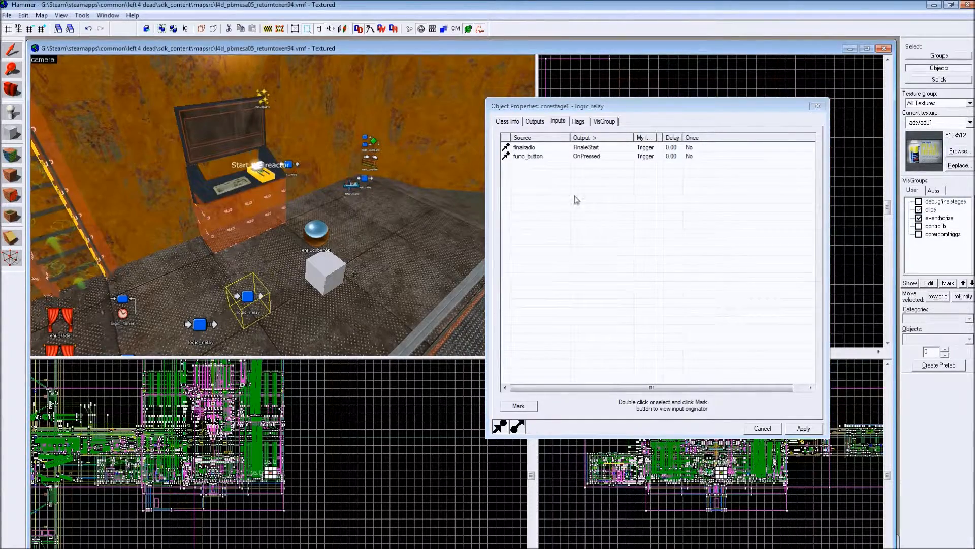
{"action": "left_click", "coordinate": [607, 147]}
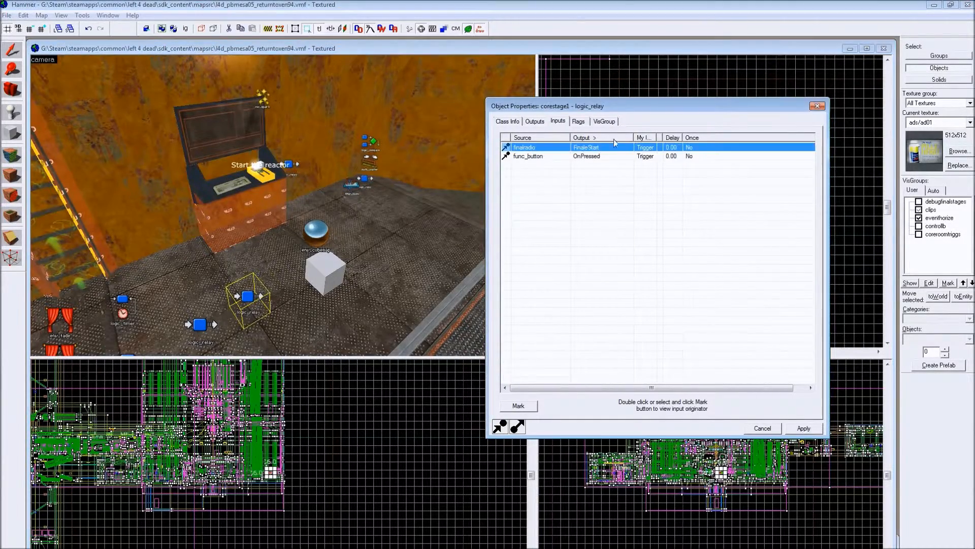
- Examine the inputs that trigger the corestage2 and corestage3 relays
{"action": "key", "text": "z"}
{"action": "key", "text": "z"}
{"action": "left_click", "coordinate": [290, 208]}
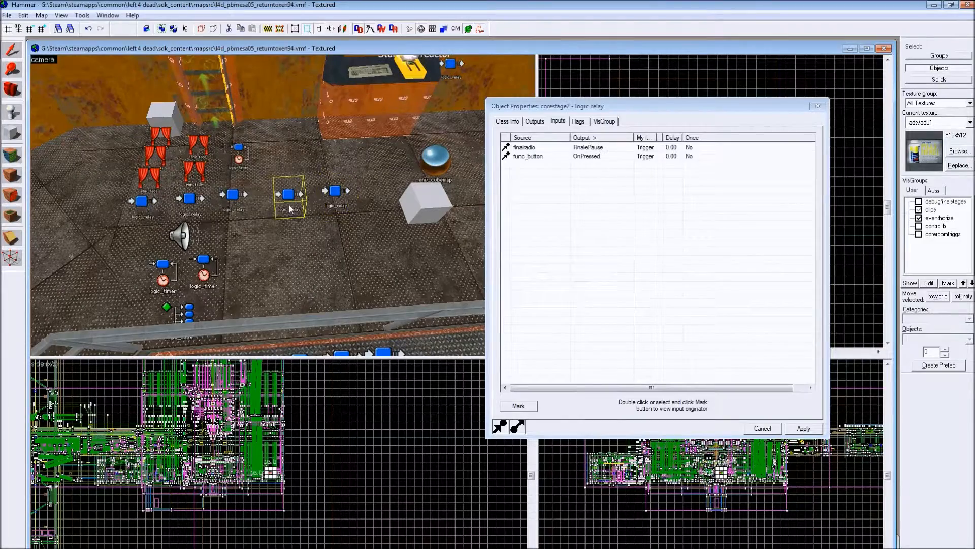
{"action": "left_click", "coordinate": [606, 148]}
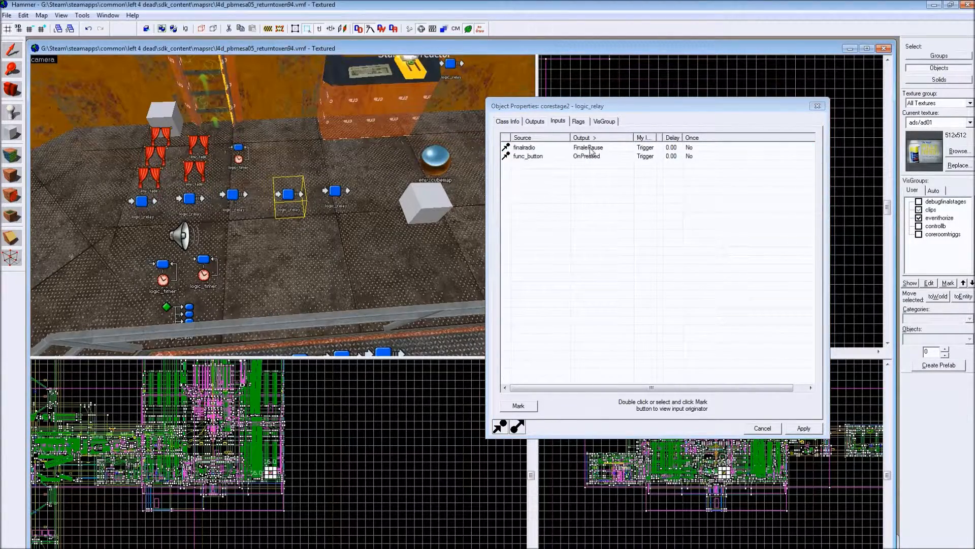
{"action": "left_click", "coordinate": [241, 206]}
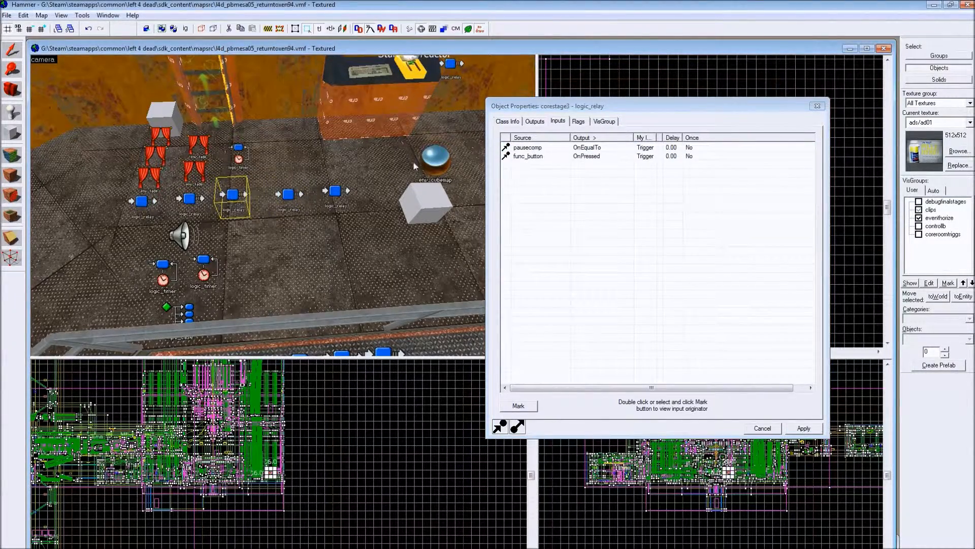
- Follow corestage3's pausecomp trigger back to the tank logic and examine the inputs of tankrelaybuffer and tankcounter
{"action": "left_click", "coordinate": [576, 149]}
{"action": "key", "text": "z"}
{"action": "key", "text": "z"}
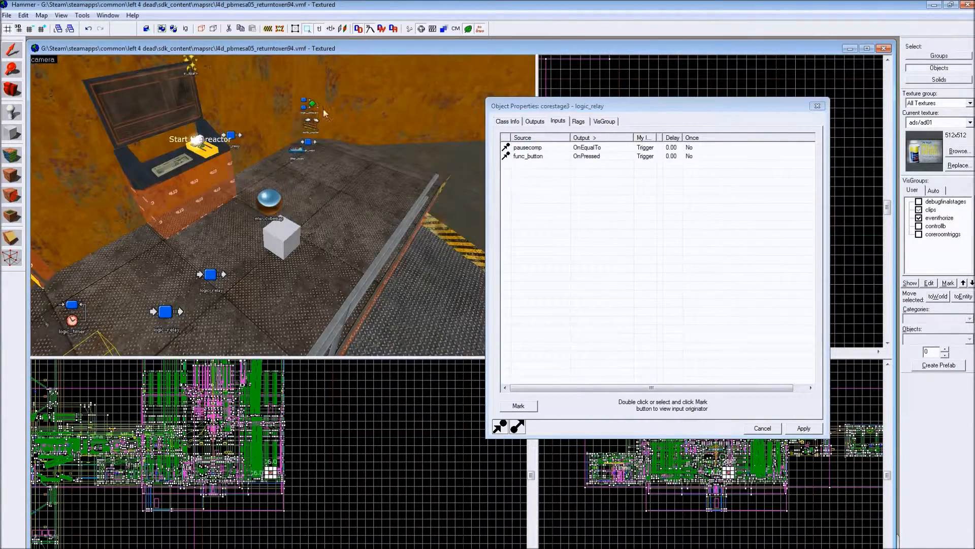
{"action": "key", "text": "z"}
{"action": "key", "text": "w"}
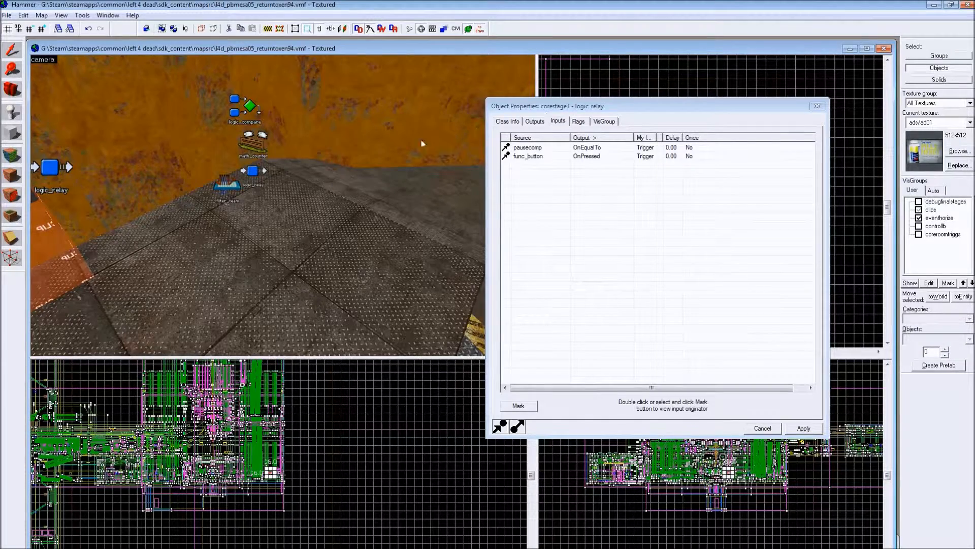
{"action": "left_click", "coordinate": [252, 170]}
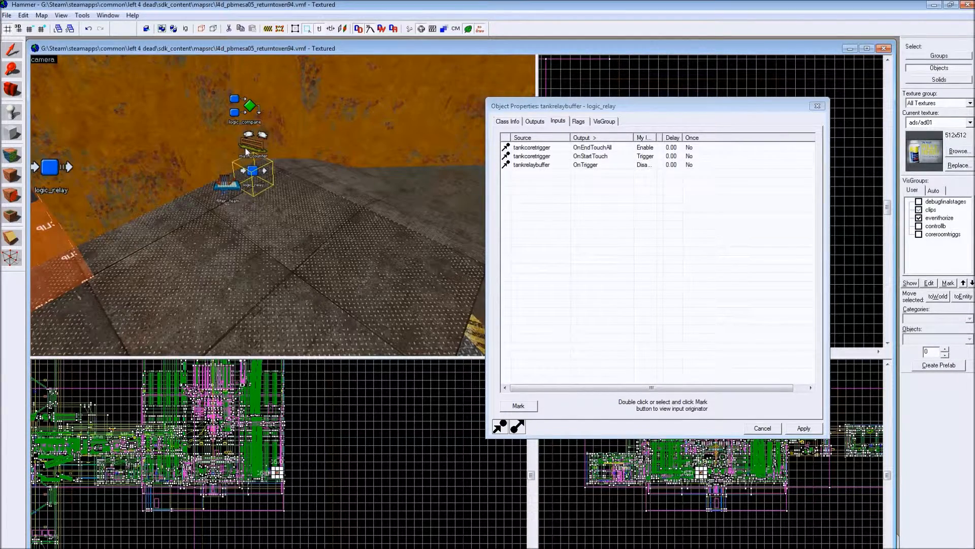
{"action": "left_click", "coordinate": [248, 150]}
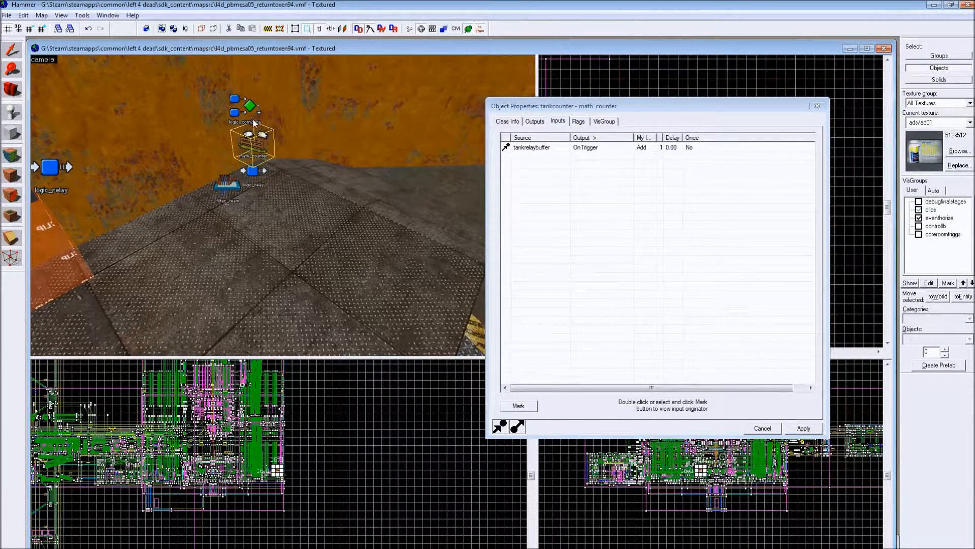
- Examine the inputs and outputs of the pausecomp logic_compare entity
{"action": "left_click", "coordinate": [254, 122]}
{"action": "key", "text": "z"}
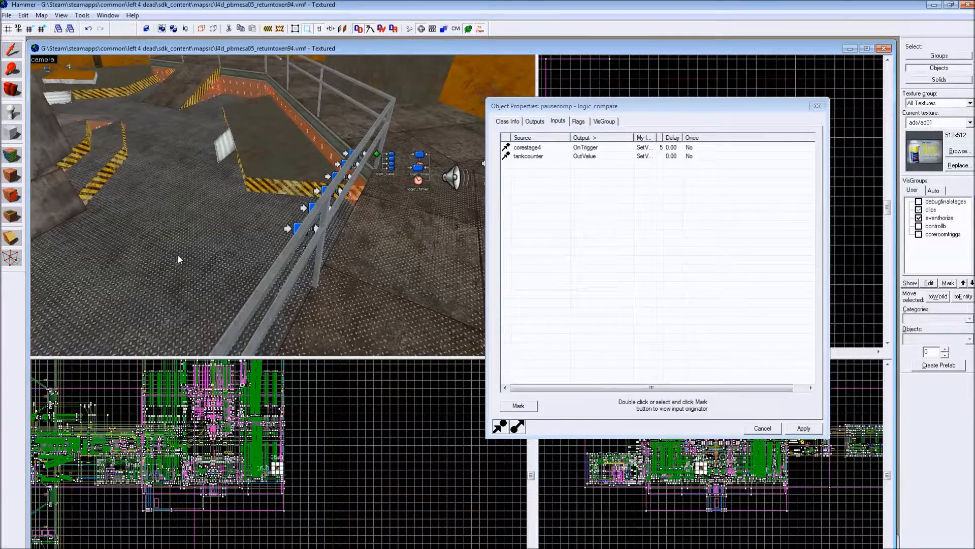
{"action": "left_click", "coordinate": [535, 121]}
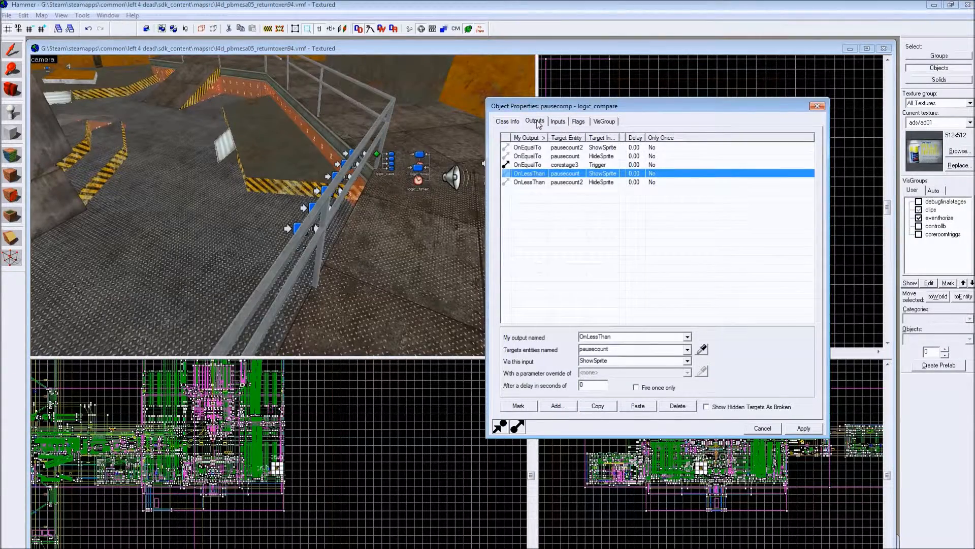
- Select the tankcoretrigger volume around the reactor core and examine its Filter Name property
{"action": "key", "text": "z"}
{"action": "key", "text": "s"}
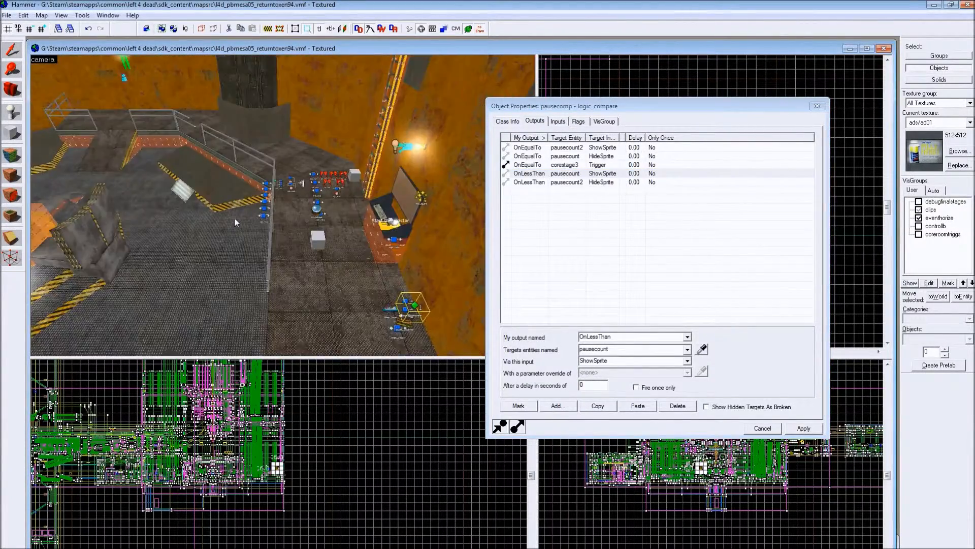
{"action": "key", "text": "w"}
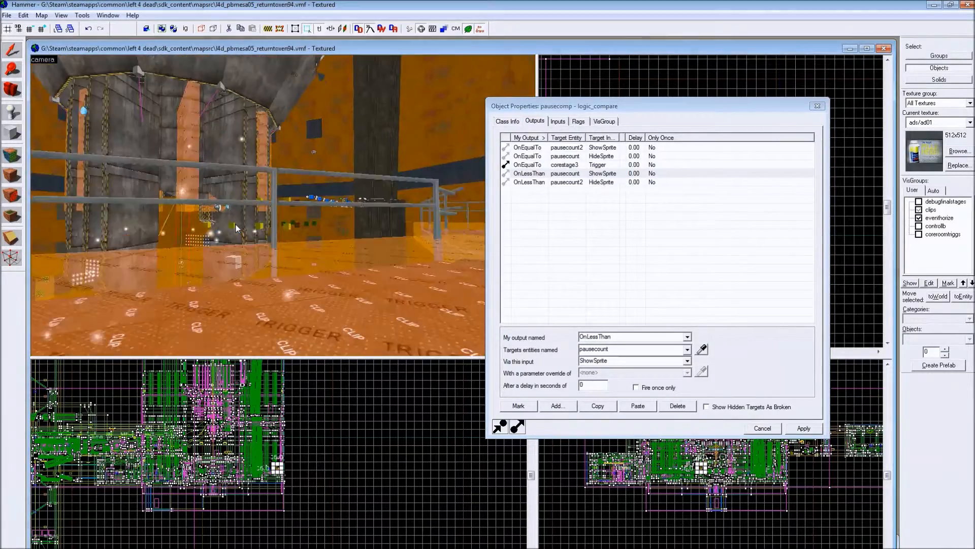
{"action": "key", "text": "s"}
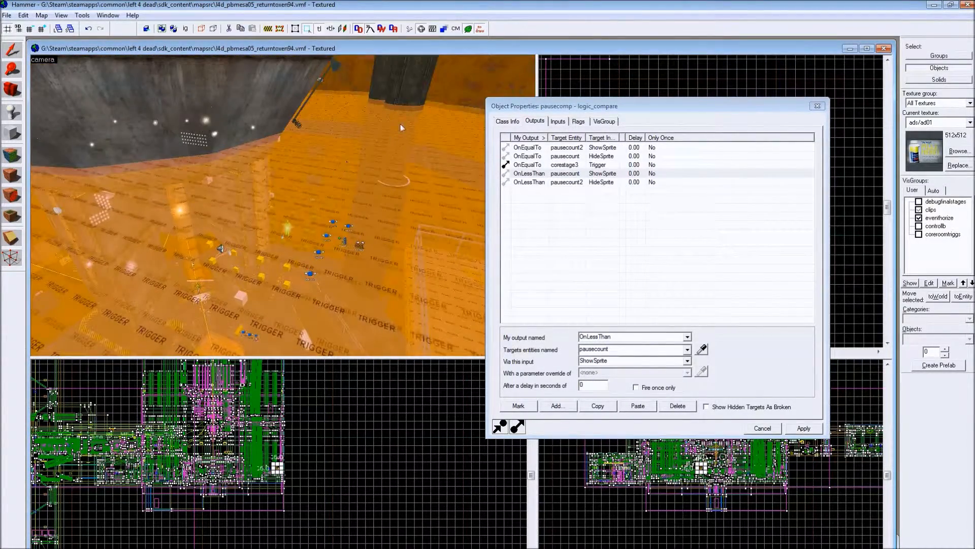
{"action": "left_click", "coordinate": [403, 122]}
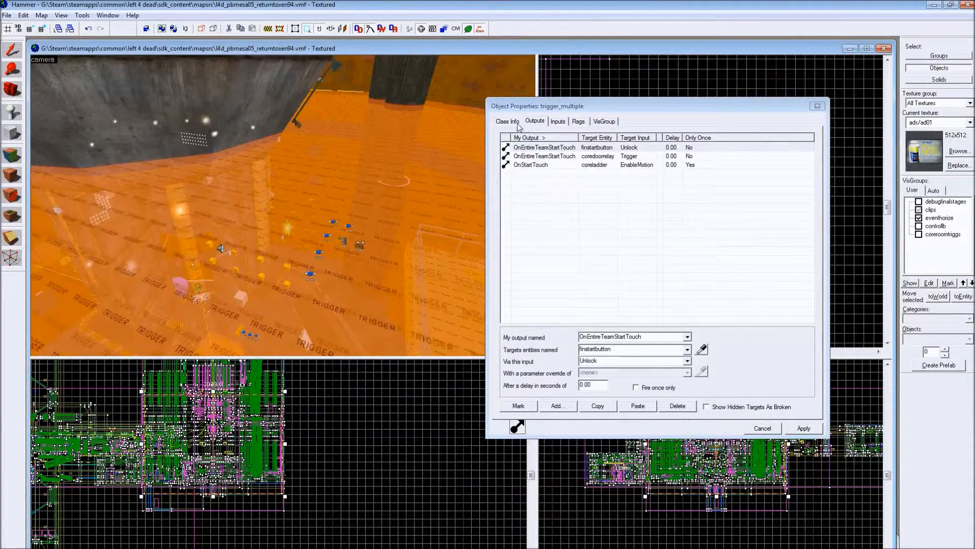
{"action": "left_click", "coordinate": [517, 122]}
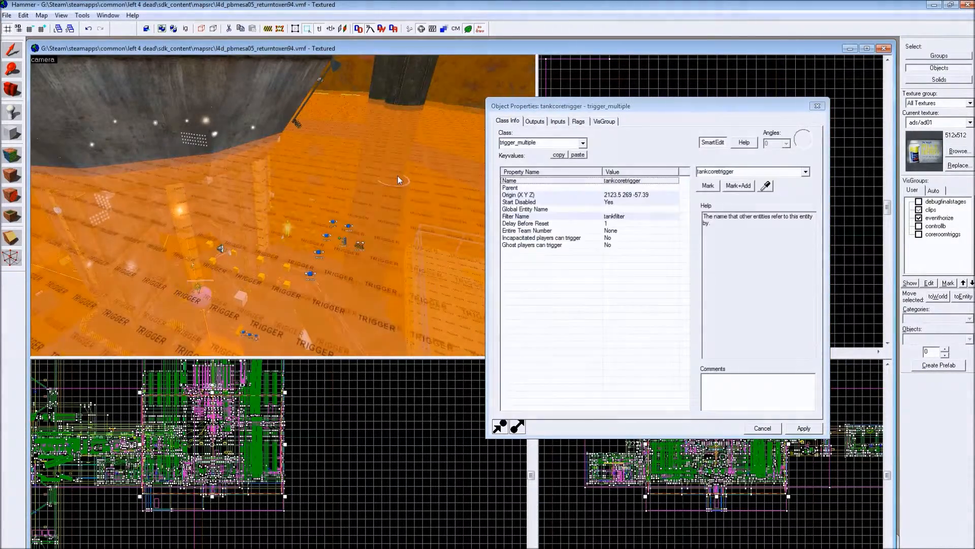
{"action": "left_click", "coordinate": [609, 217]}
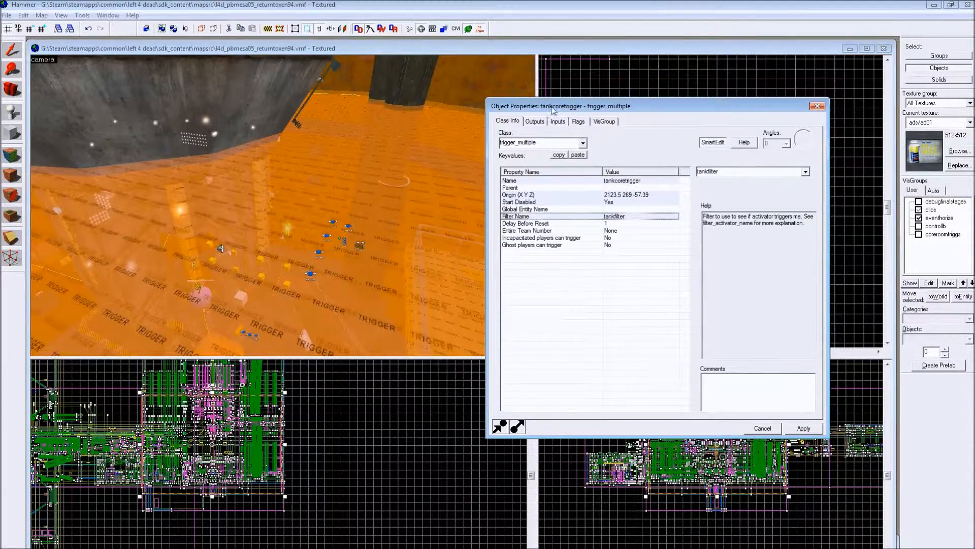
- Show the outputs of the corestage3 relay and examine its steamjet2 and convertwings entries
{"action": "key", "text": "z"}
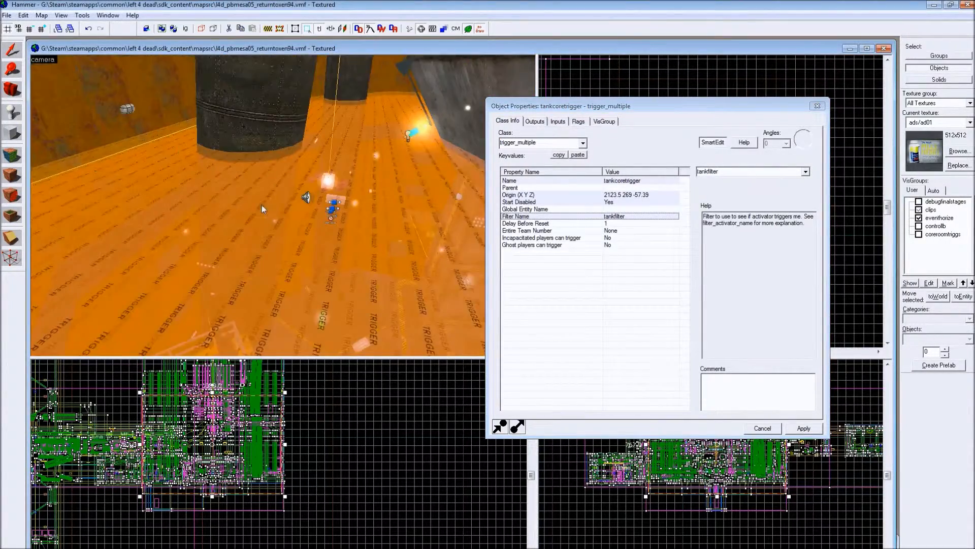
{"action": "key", "text": "z"}
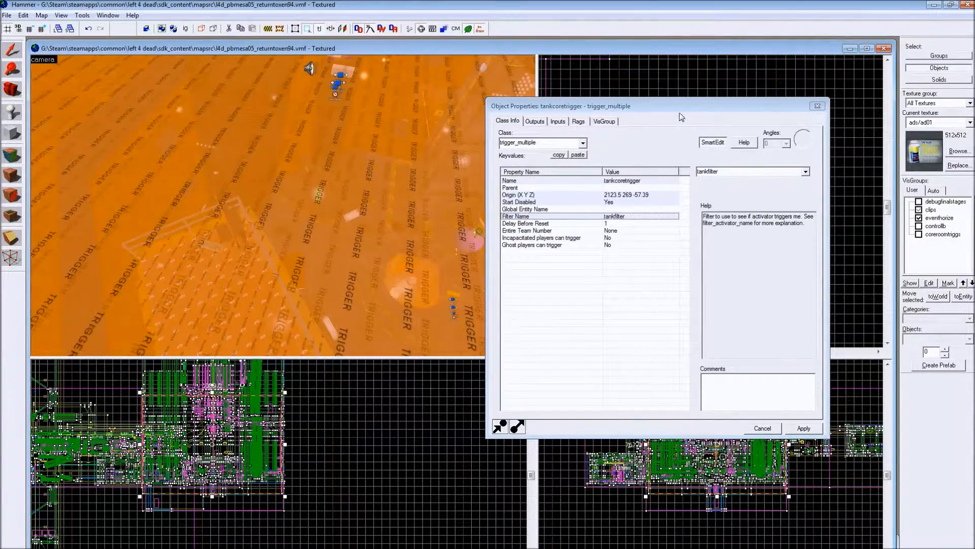
{"action": "key", "text": "z"}
{"action": "key", "text": "w"}
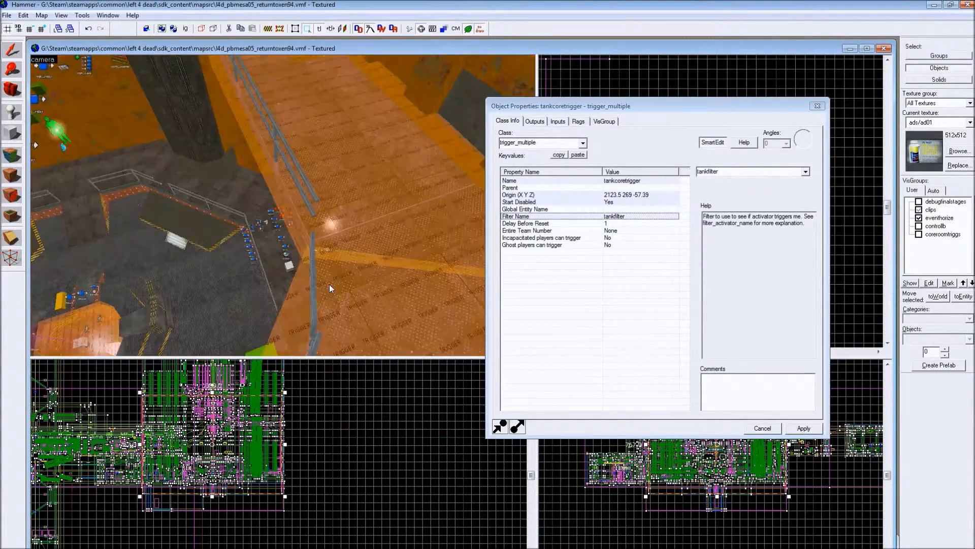
{"action": "key", "text": "w"}
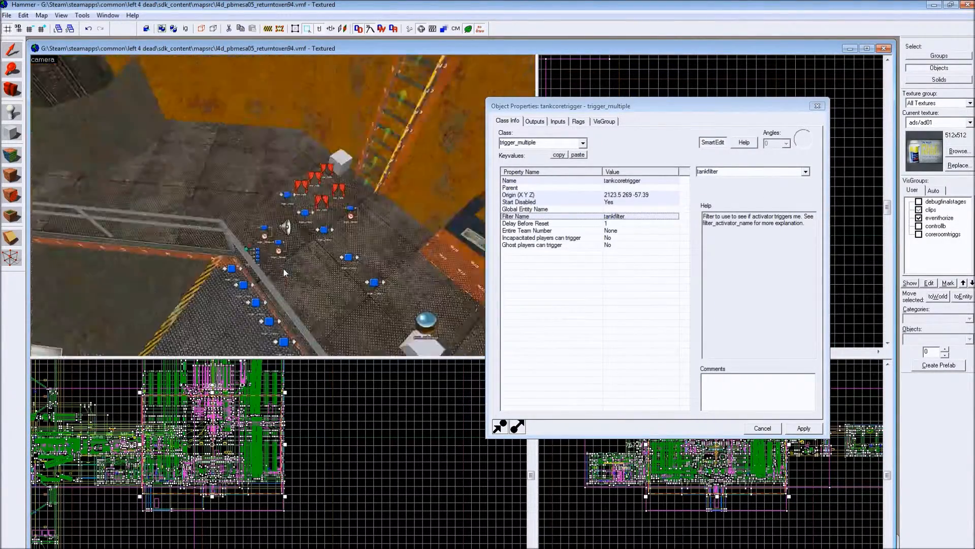
{"action": "left_click", "coordinate": [235, 239]}
{"action": "key", "text": "z"}
{"action": "key", "text": "w"}
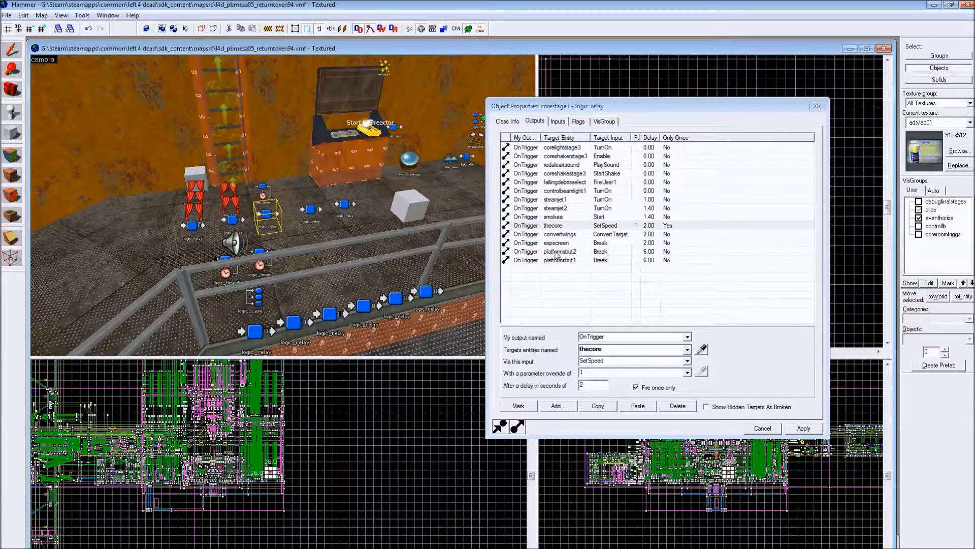
{"action": "left_click", "coordinate": [561, 209]}
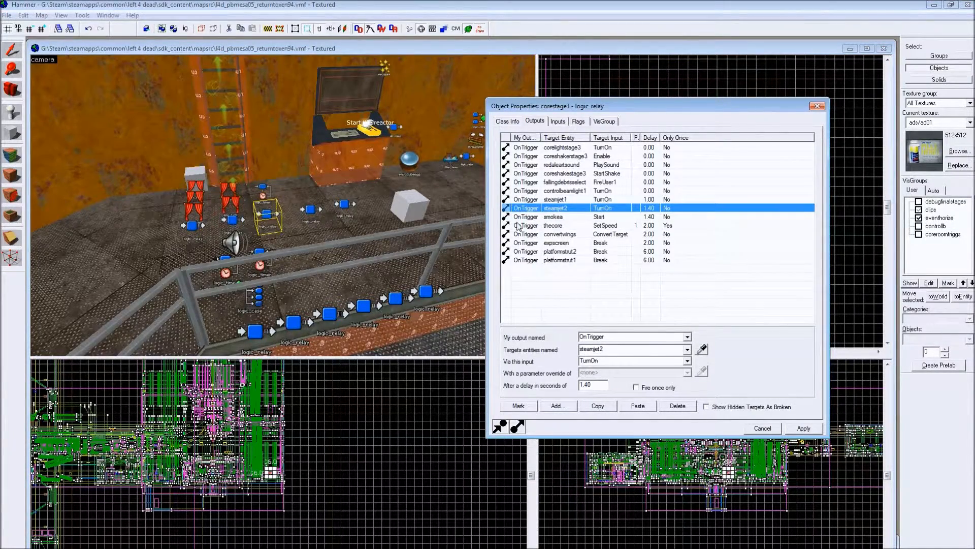
{"action": "left_click", "coordinate": [582, 236]}
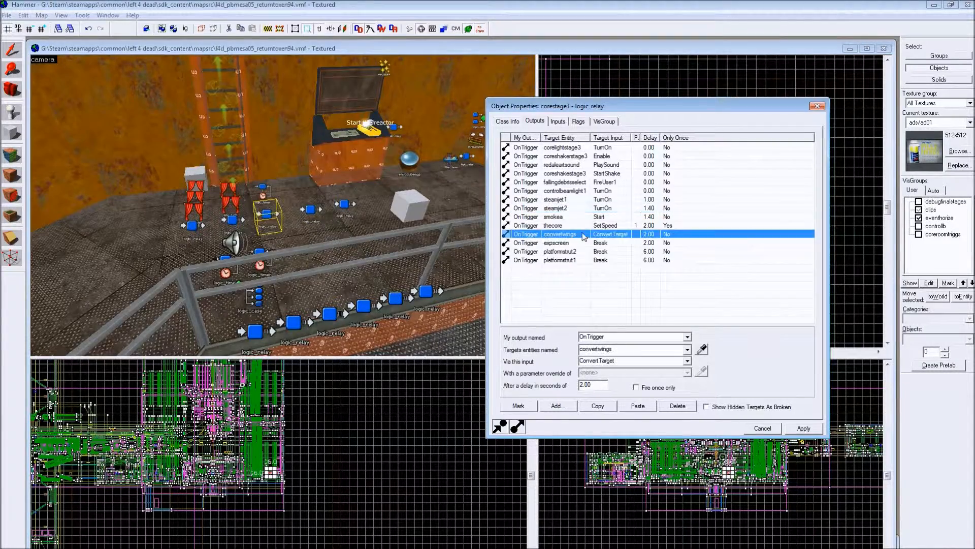
- Inspect the reactor core's wings in the 3D view and return to the stage relays
{"action": "key", "text": "z"}
{"action": "key", "text": "z"}
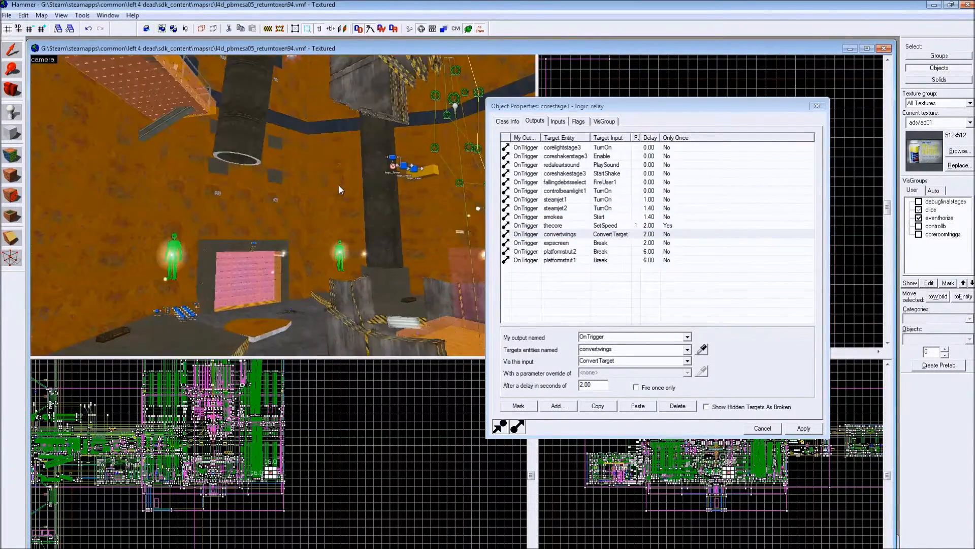
{"action": "key", "text": "z"}
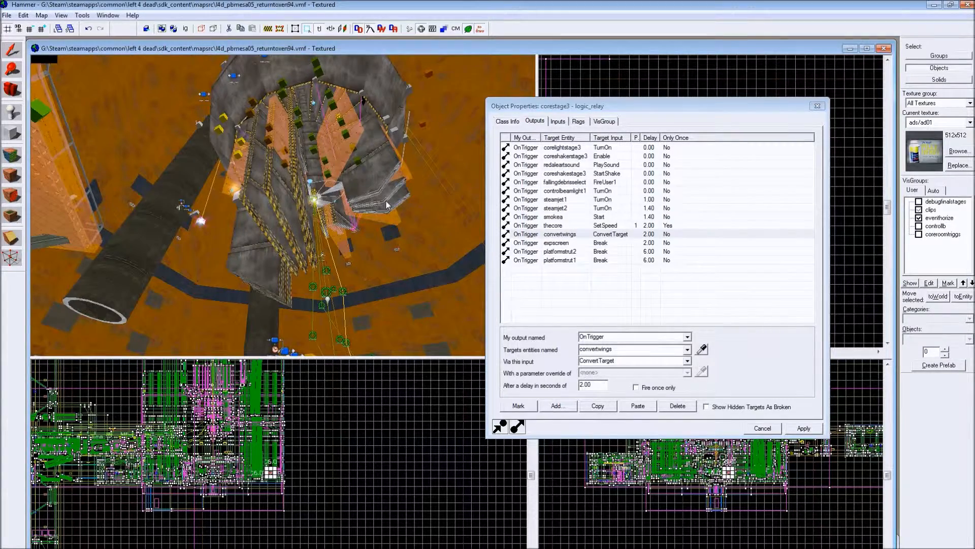
{"action": "key", "text": "z"}
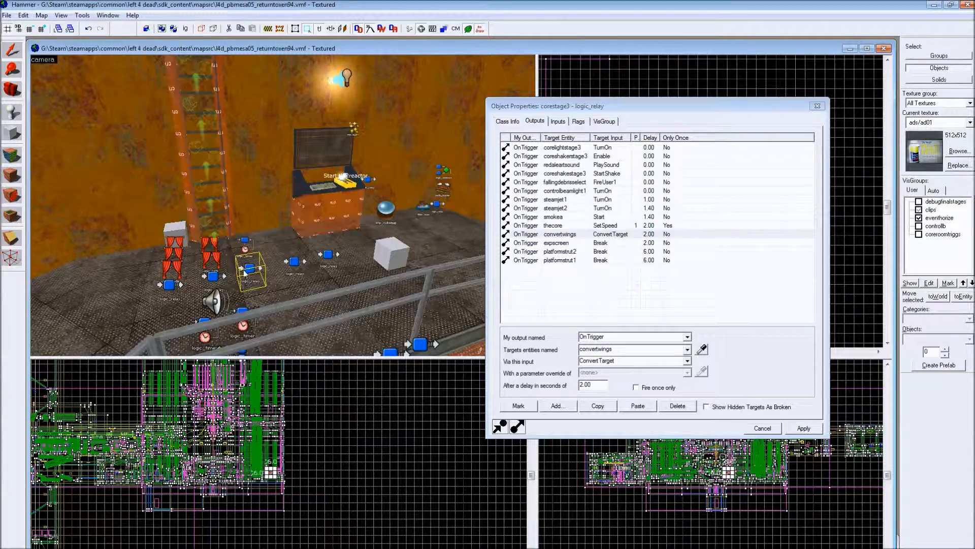
- Examine the outputs of tankrelaybuffer and tankcounter, and read the class info comments of tankrelaybuffer and pausecomp
{"action": "left_click", "coordinate": [439, 206]}
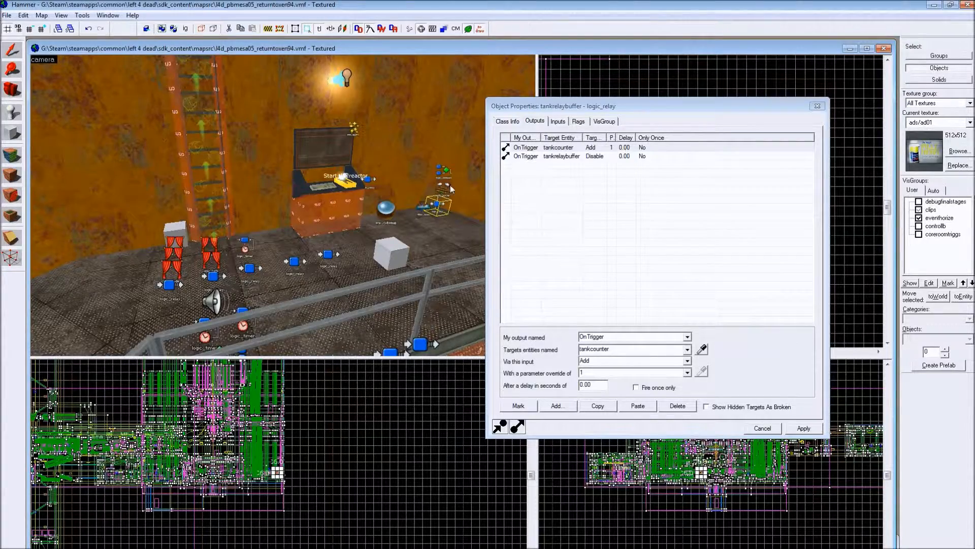
{"action": "left_click", "coordinate": [449, 187]}
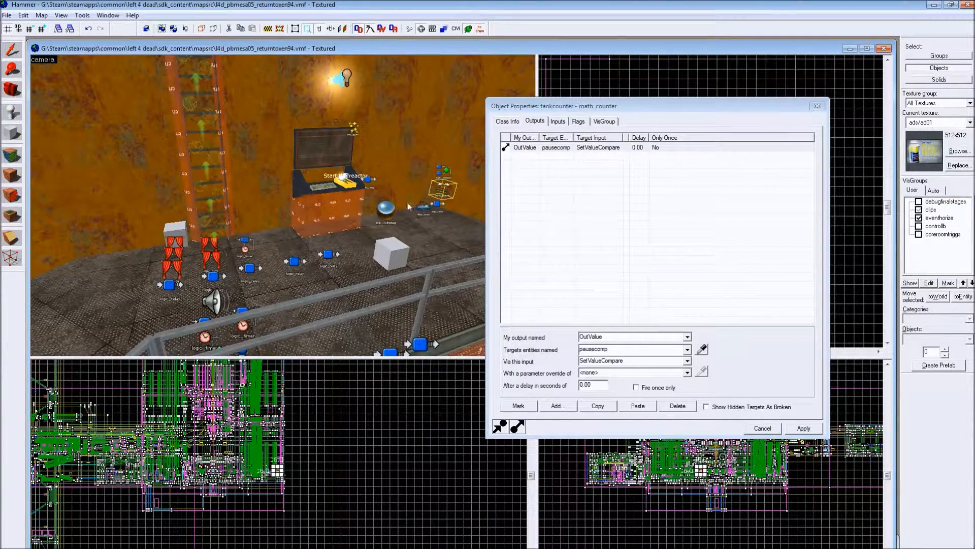
{"action": "left_click", "coordinate": [437, 205]}
{"action": "left_click", "coordinate": [510, 122]}
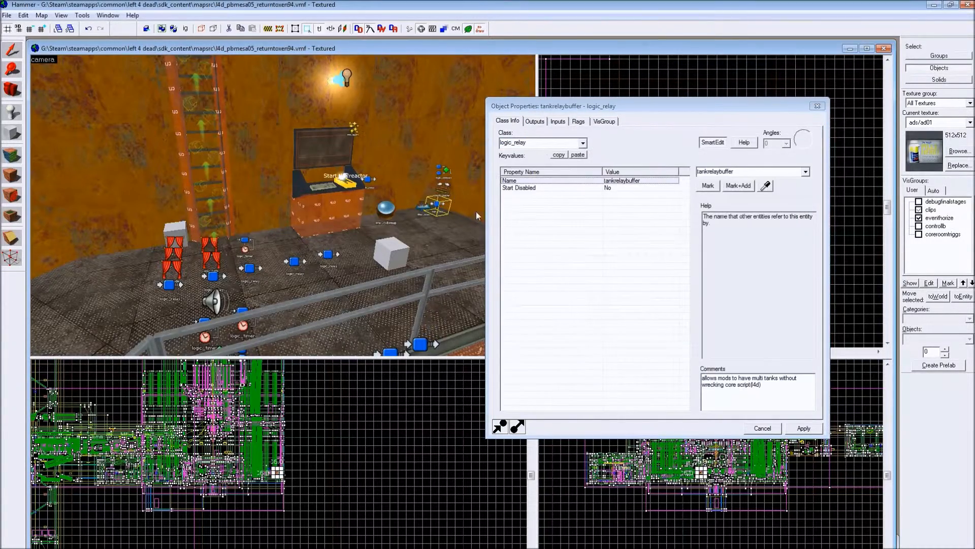
{"action": "left_click", "coordinate": [447, 194]}
{"action": "left_click", "coordinate": [443, 177]}
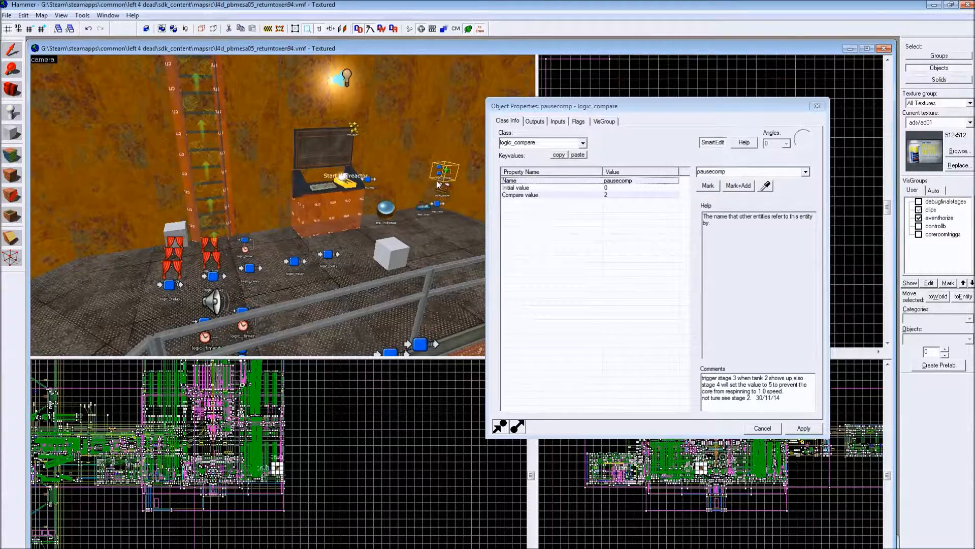
- Examine the corestage2 relay's SetSpeed output to thecore and its Only trigger once flag
{"action": "left_click", "coordinate": [300, 262]}
{"action": "left_click", "coordinate": [534, 121]}
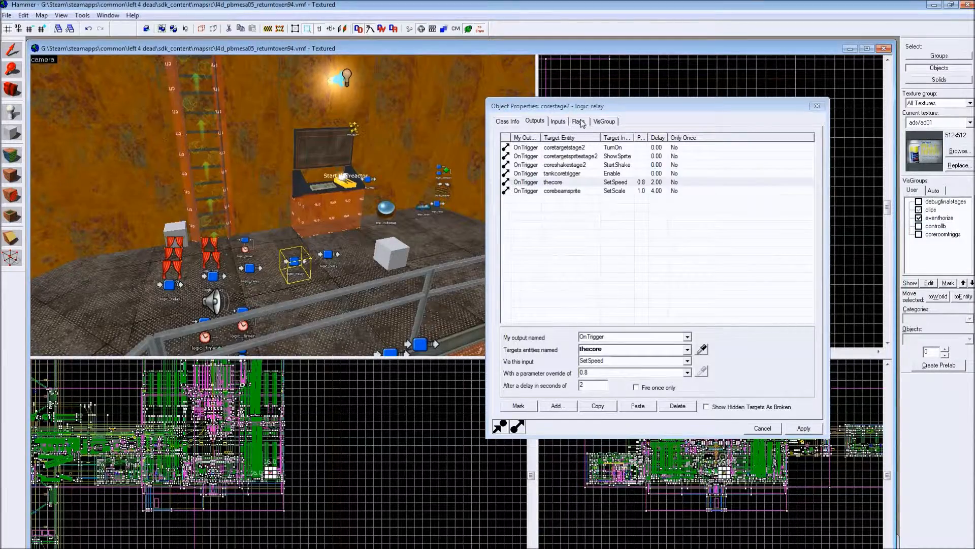
{"action": "left_click", "coordinate": [579, 121]}
{"action": "left_click", "coordinate": [534, 121]}
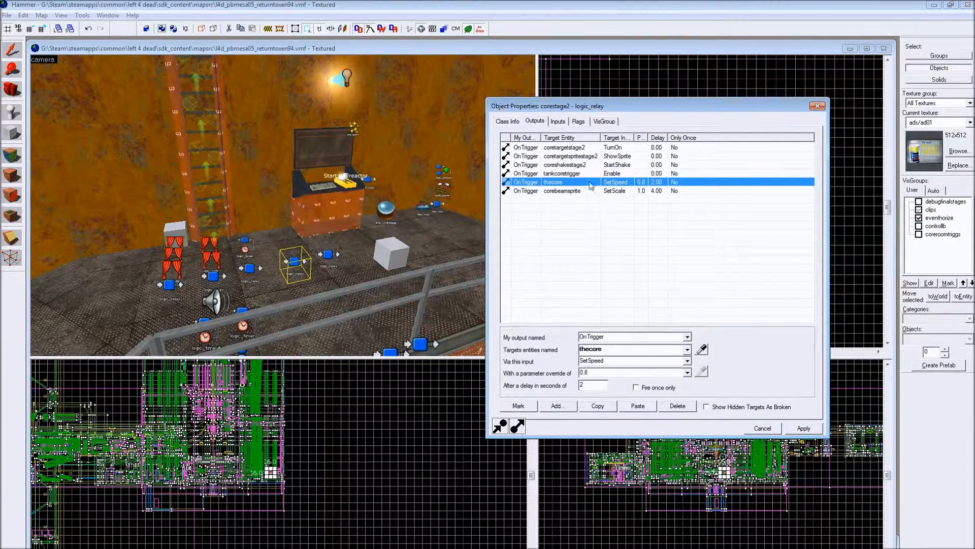
{"action": "left_click", "coordinate": [580, 121]}
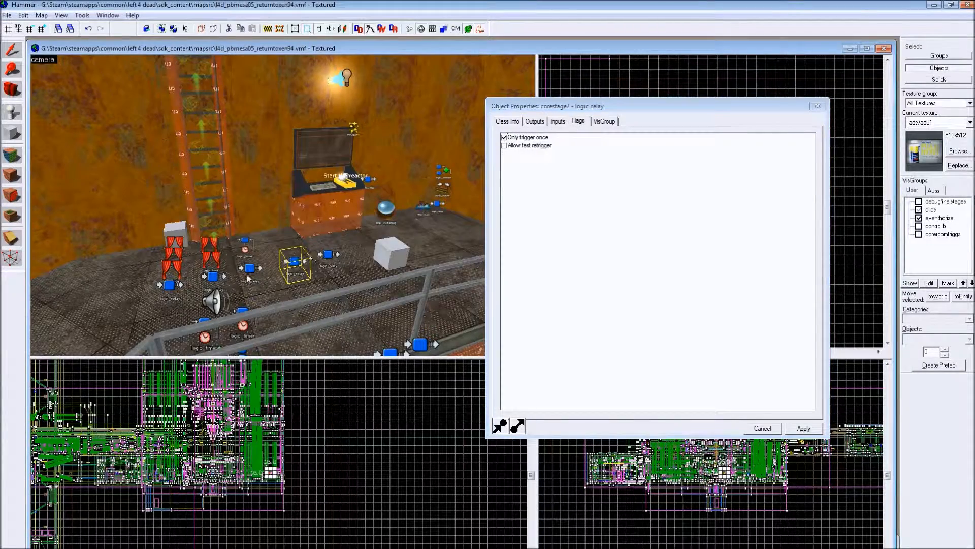
- Compare the Only trigger once flag across the row of core stage relays, from corestage1 through corestage3 and beyond
{"action": "left_click", "coordinate": [326, 255]}
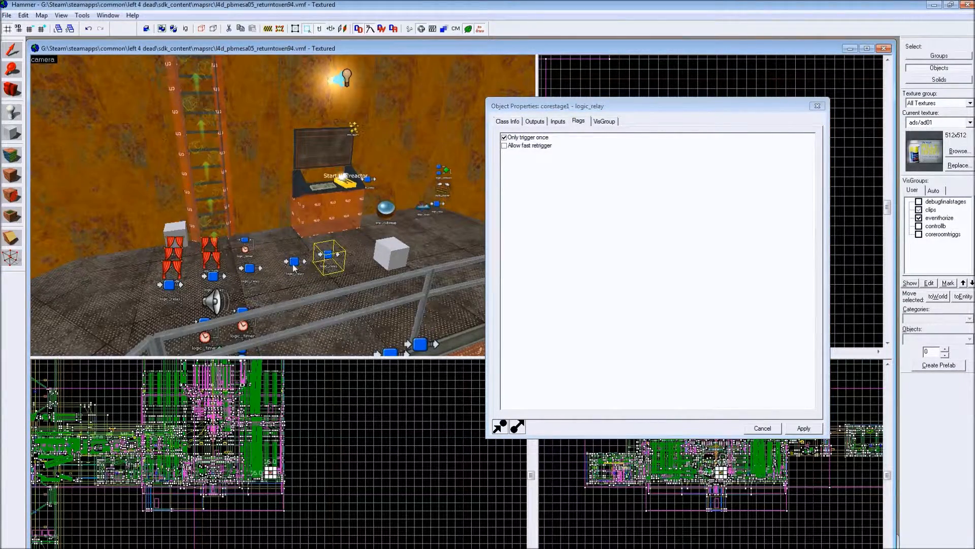
{"action": "left_click", "coordinate": [249, 267]}
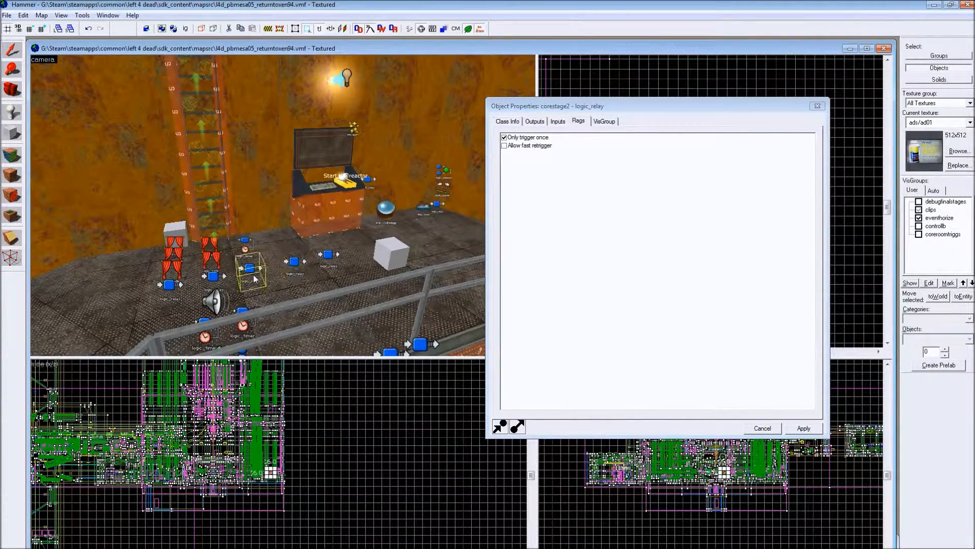
{"action": "left_click", "coordinate": [525, 140]}
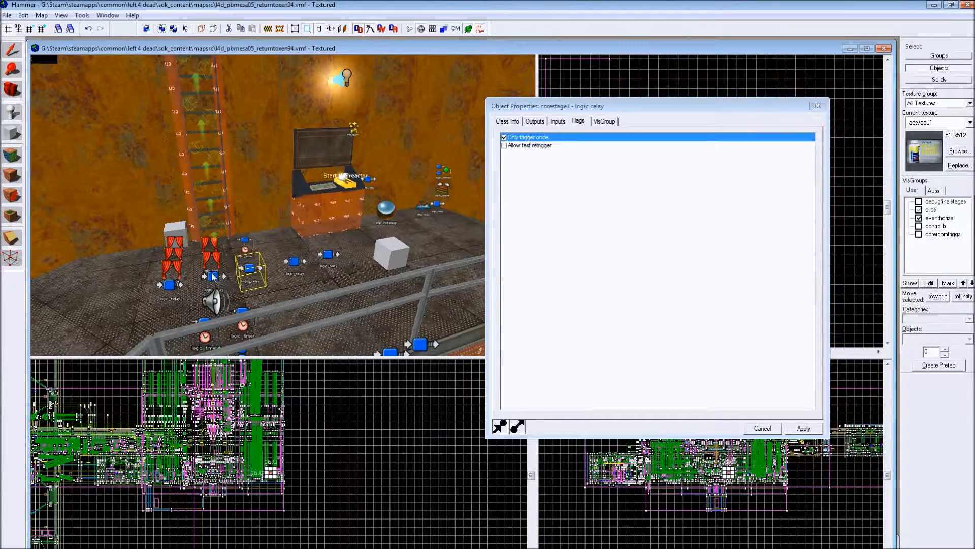
{"action": "left_click", "coordinate": [213, 277]}
{"action": "left_click", "coordinate": [170, 286]}
{"action": "left_click", "coordinate": [213, 276]}
{"action": "left_click", "coordinate": [249, 267]}
{"action": "left_click", "coordinate": [295, 261]}
{"action": "left_click", "coordinate": [325, 256]}
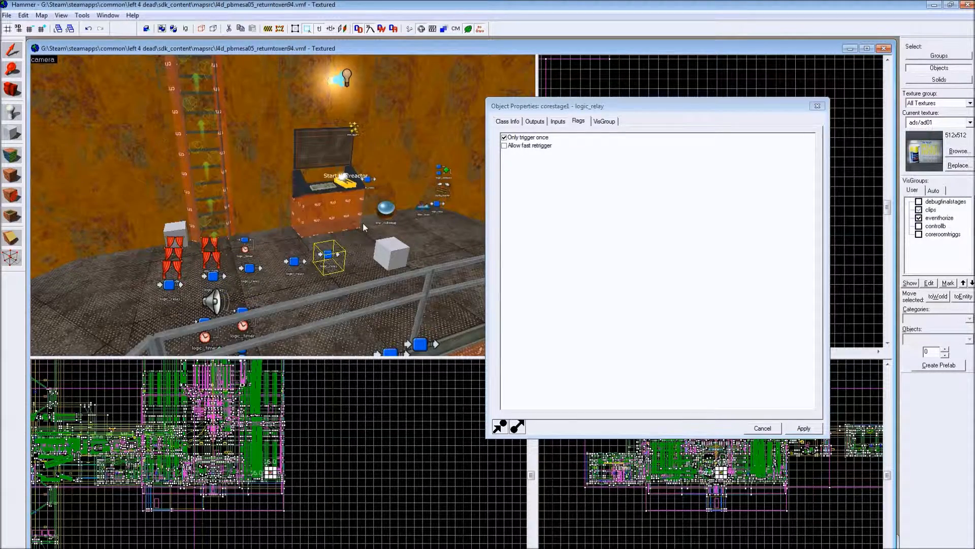
- Examine the class info of the corestage1 and corestage2 relays and view the reactor core they drive
{"action": "left_click", "coordinate": [508, 120]}
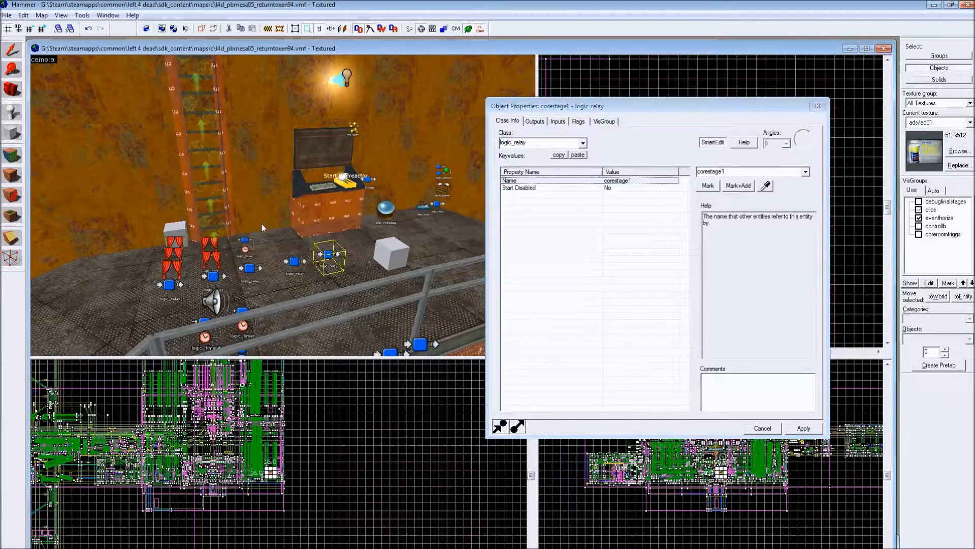
{"action": "left_click", "coordinate": [295, 261]}
{"action": "left_click_drag", "start_coordinate": [322, 187], "coordinate": [383, 141]}
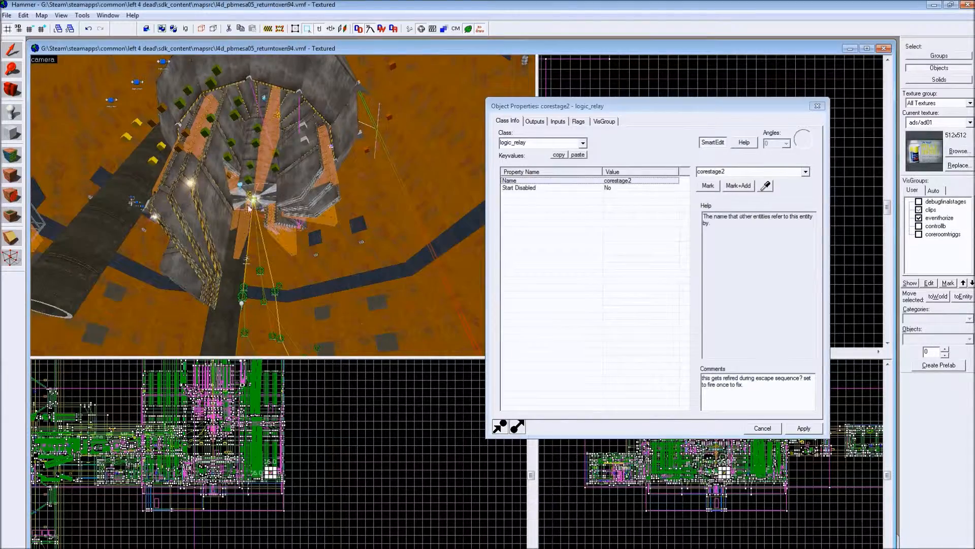
- Close the object properties and show the coreroomtriggs visgroup in the reactor core room
{"action": "left_click", "coordinate": [250, 203]}
{"action": "left_click", "coordinate": [817, 106]}
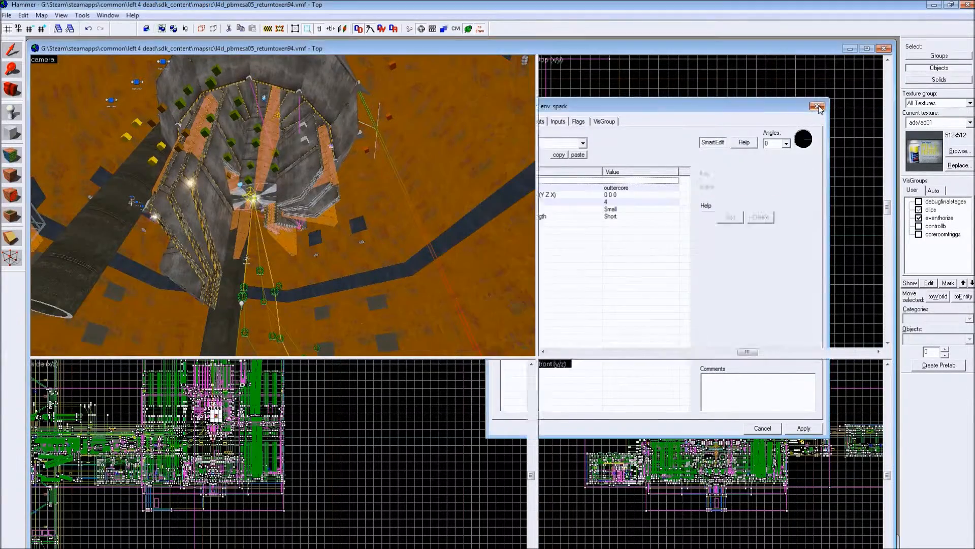
{"action": "left_click_drag", "start_coordinate": [327, 213], "coordinate": [330, 213]}
{"action": "scroll", "coordinate": [336, 211], "scroll_direction": "up", "scroll_amount": 1}
{"action": "scroll", "coordinate": [340, 211], "scroll_direction": "down", "scroll_amount": 2}
{"action": "key", "text": "Up"}
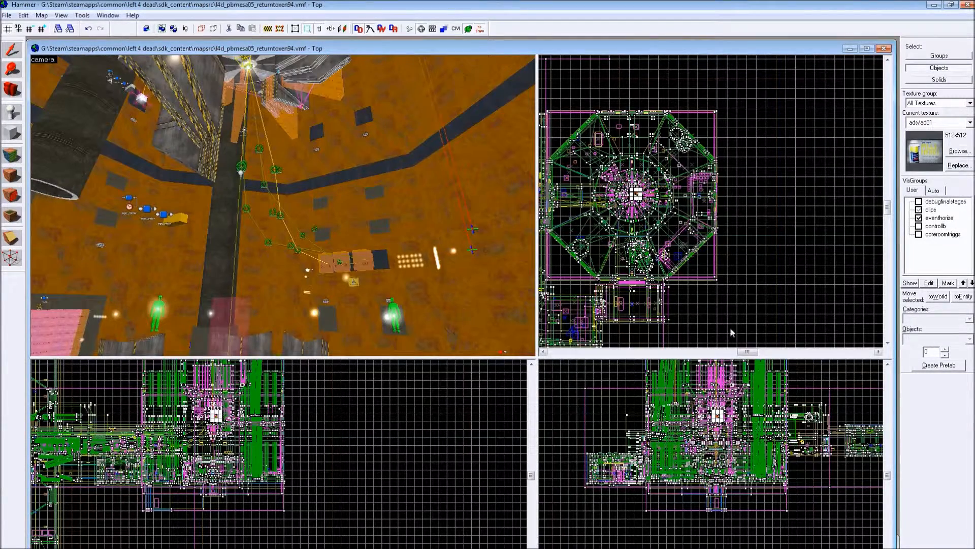
{"action": "left_click", "coordinate": [919, 234]}
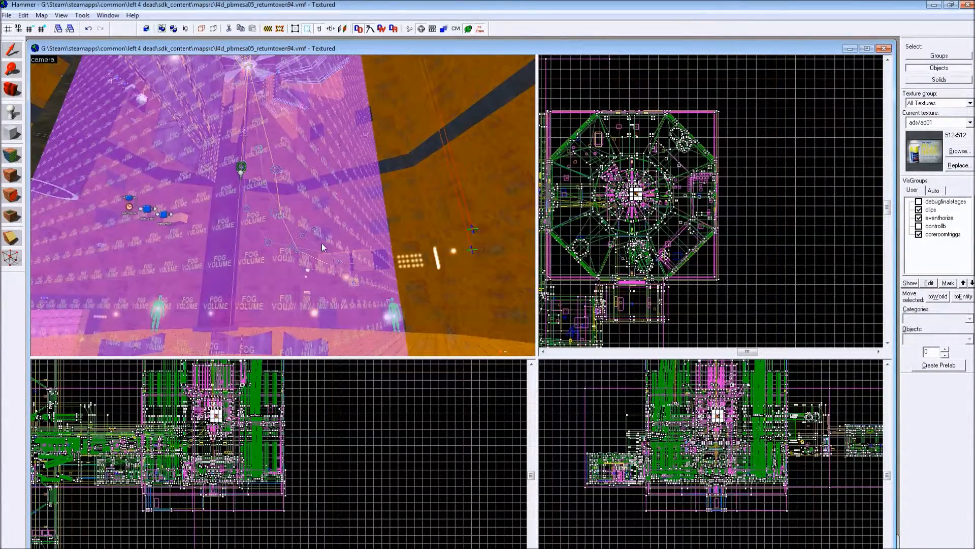
- Tour the trigger brushes of the core room and adjoining corridors up to the striped double door beside the caution sign
{"action": "key", "text": "z"}
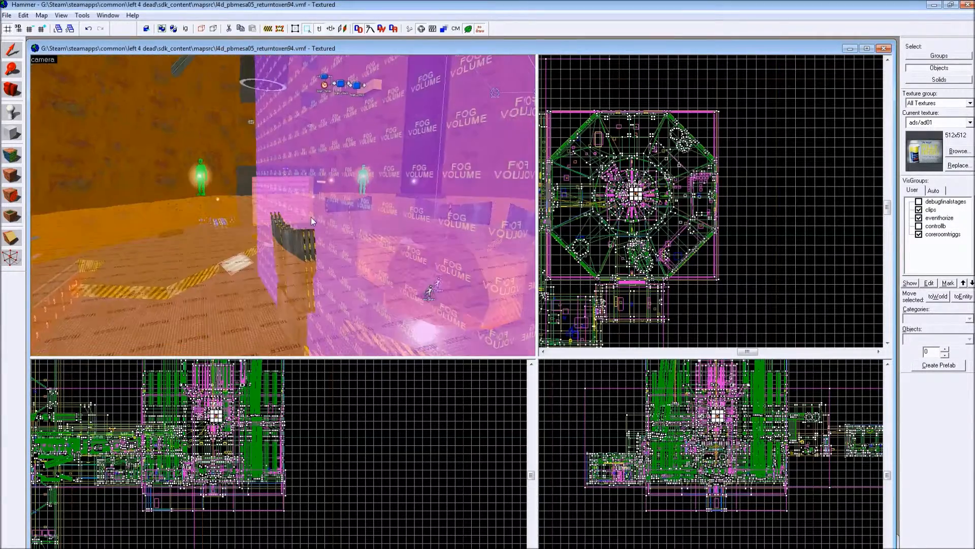
{"action": "key", "text": "w"}
{"action": "key", "text": "w"}
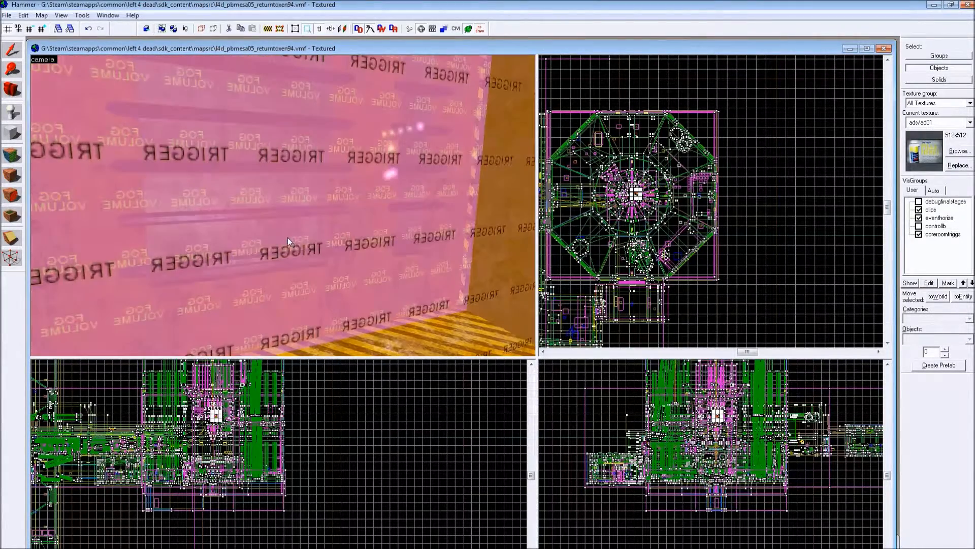
{"action": "key", "text": "w"}
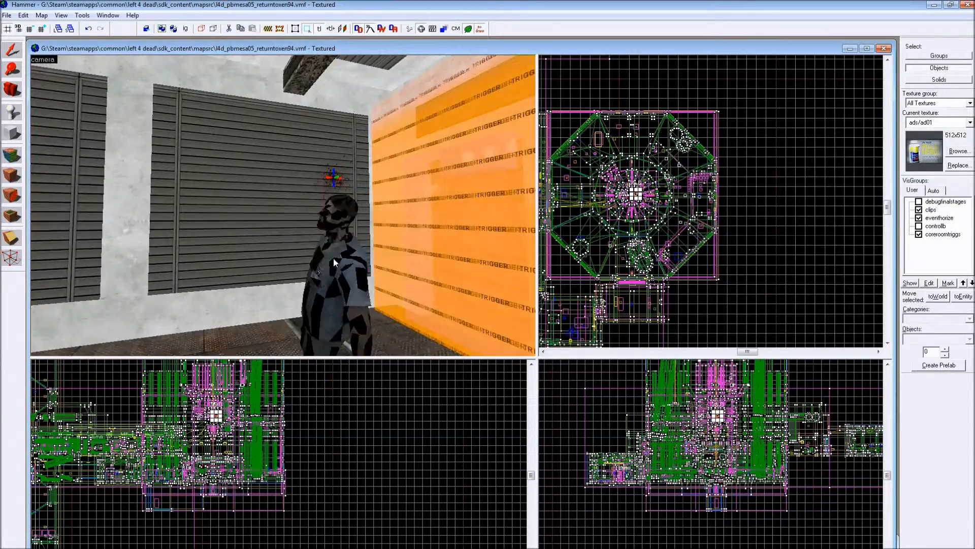
{"action": "key", "text": "w"}
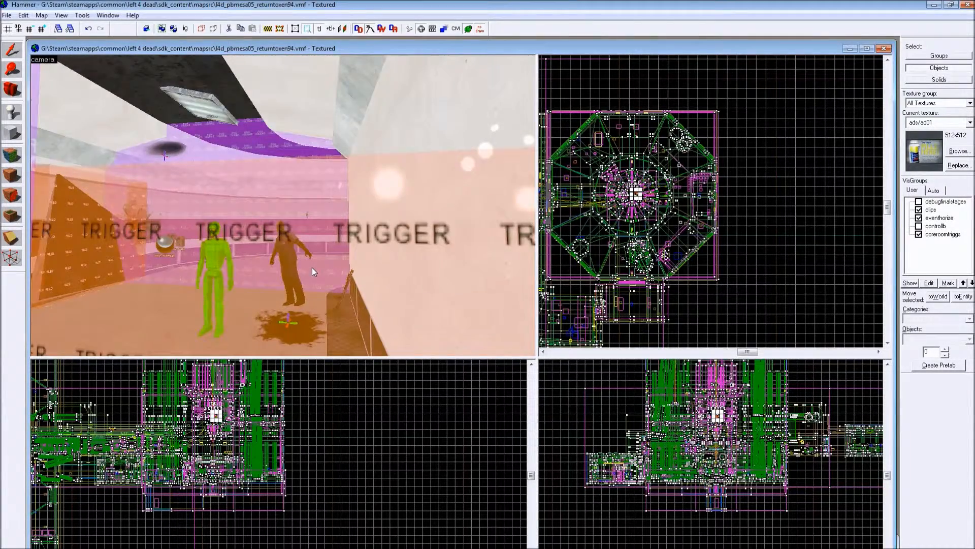
{"action": "key", "text": "w"}
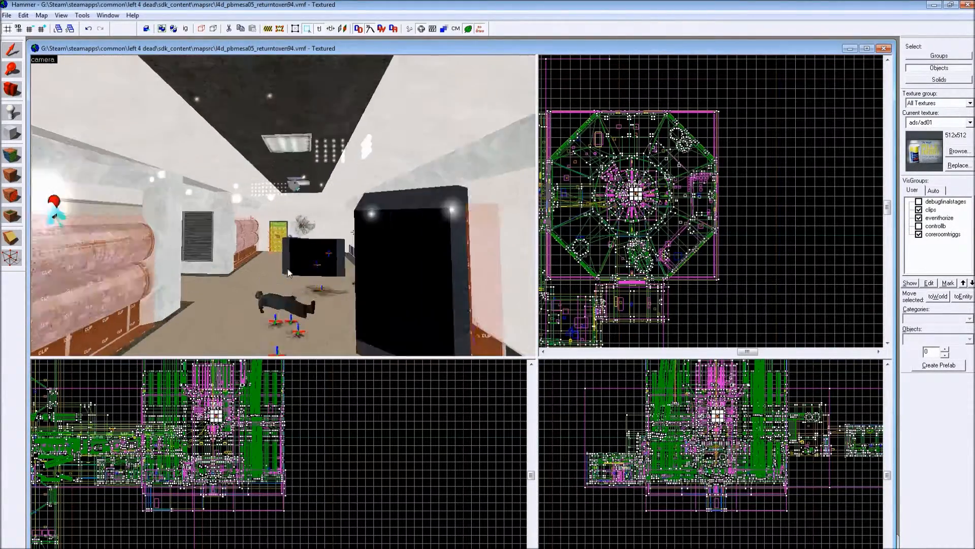
{"action": "key", "text": "w"}
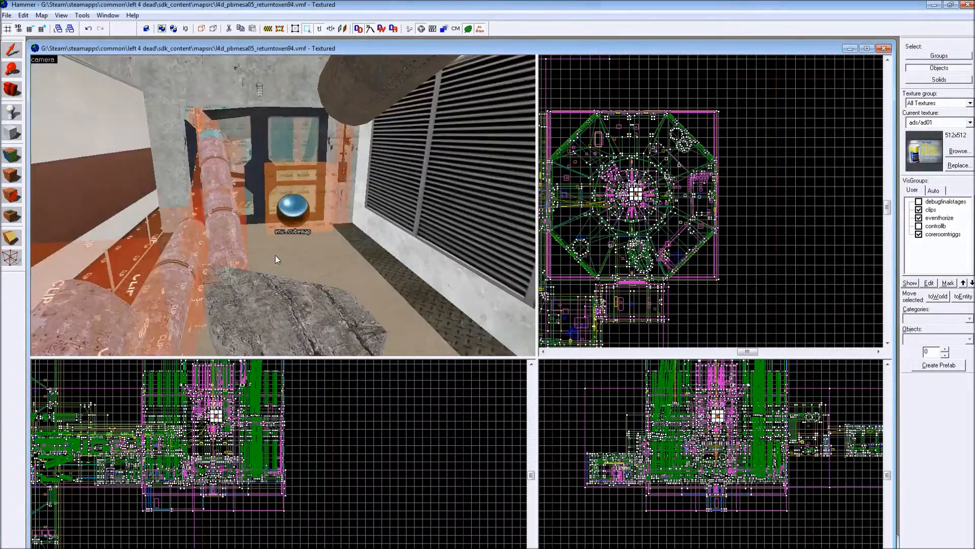
{"action": "key", "text": "w"}
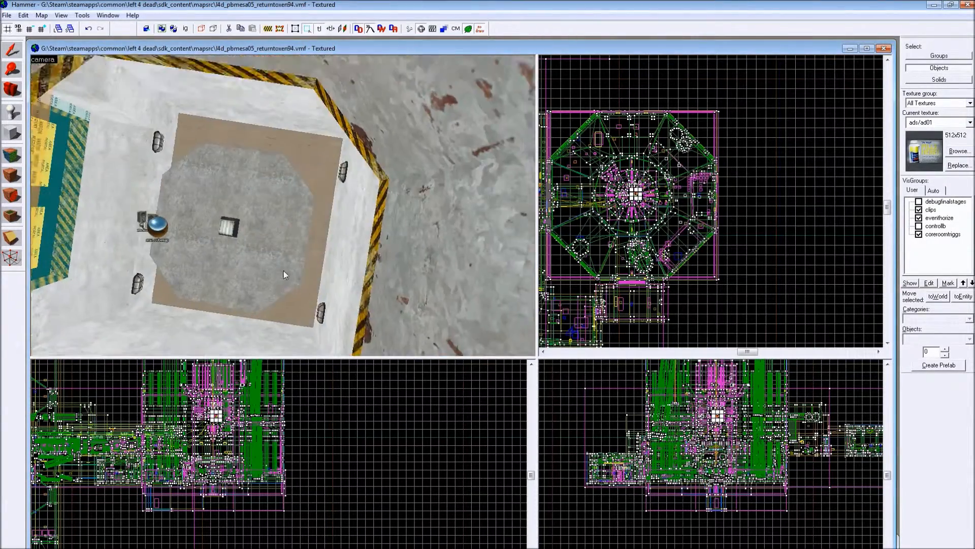
{"action": "key", "text": "w"}
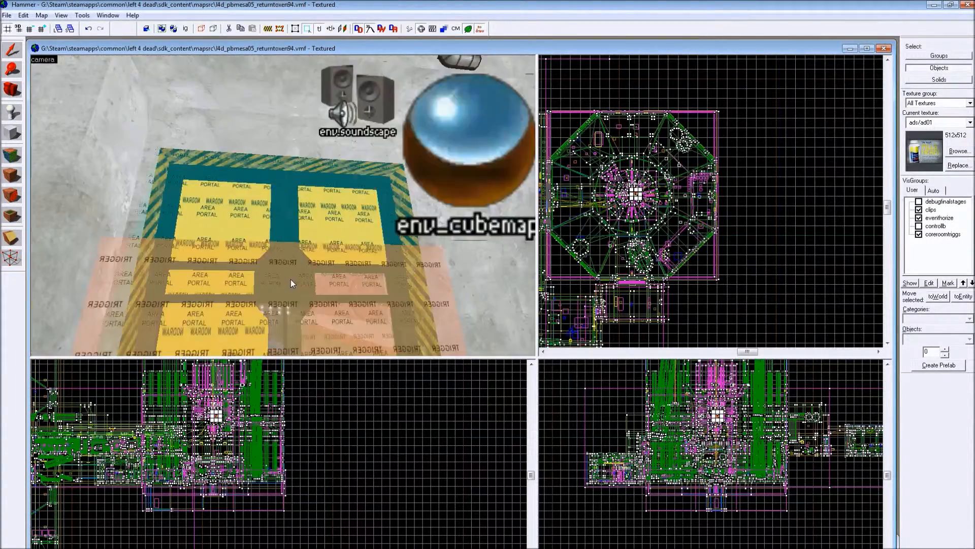
{"action": "key", "text": "w"}
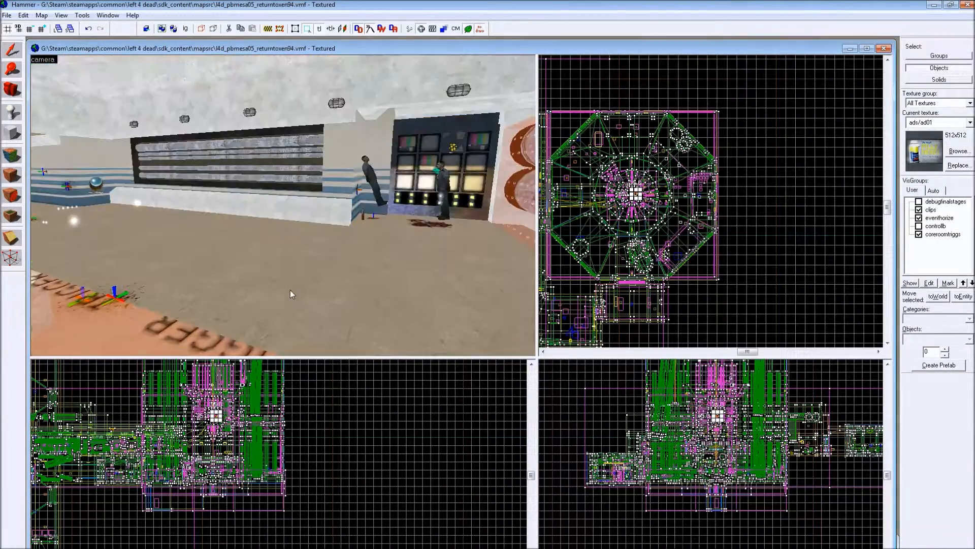
{"action": "key", "text": "s"}
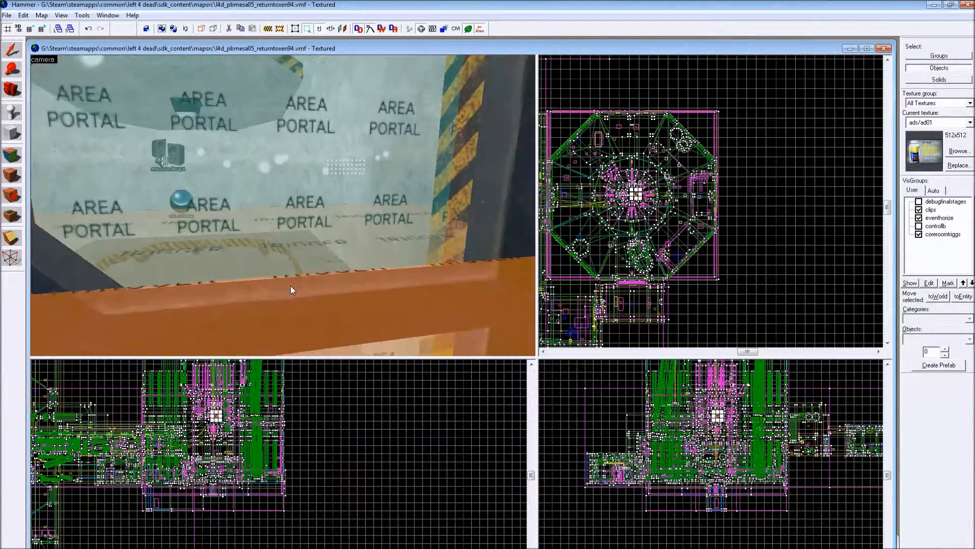
{"action": "key", "text": "s"}
{"action": "key", "text": "s"}
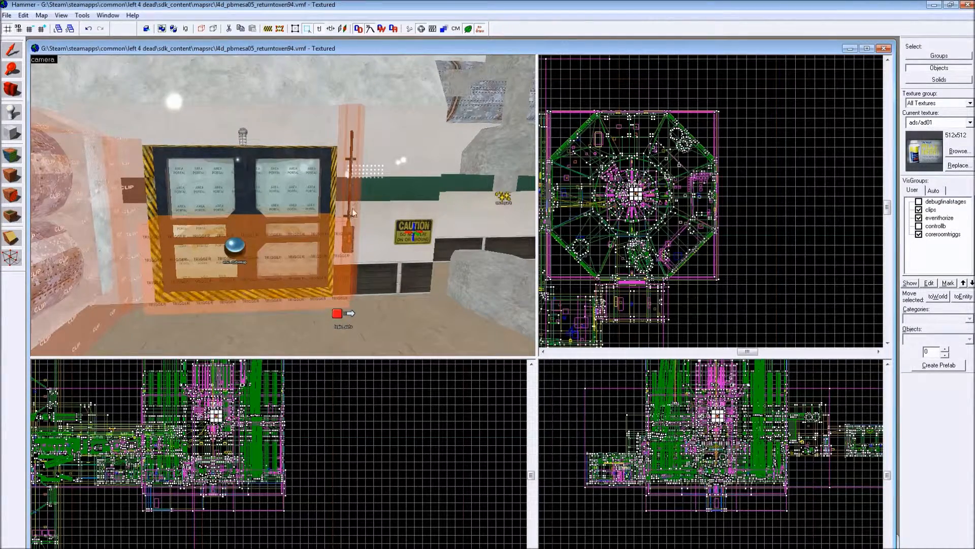
- Examine the class info and flags of edoor_1, the right leaf of the double door
{"action": "left_click", "coordinate": [254, 190]}
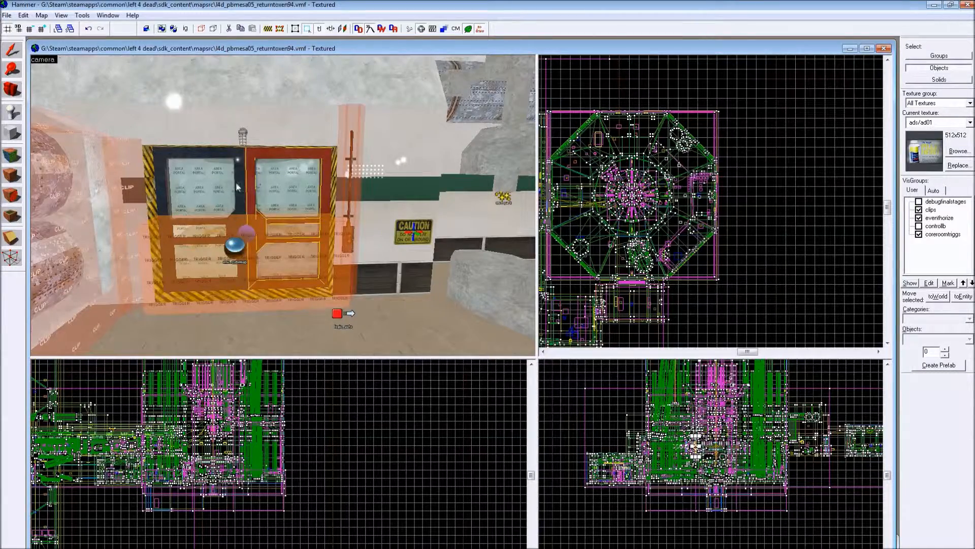
{"action": "key", "text": "alt+Return"}
{"action": "left_click_drag", "start_coordinate": [669, 106], "coordinate": [768, 124]}
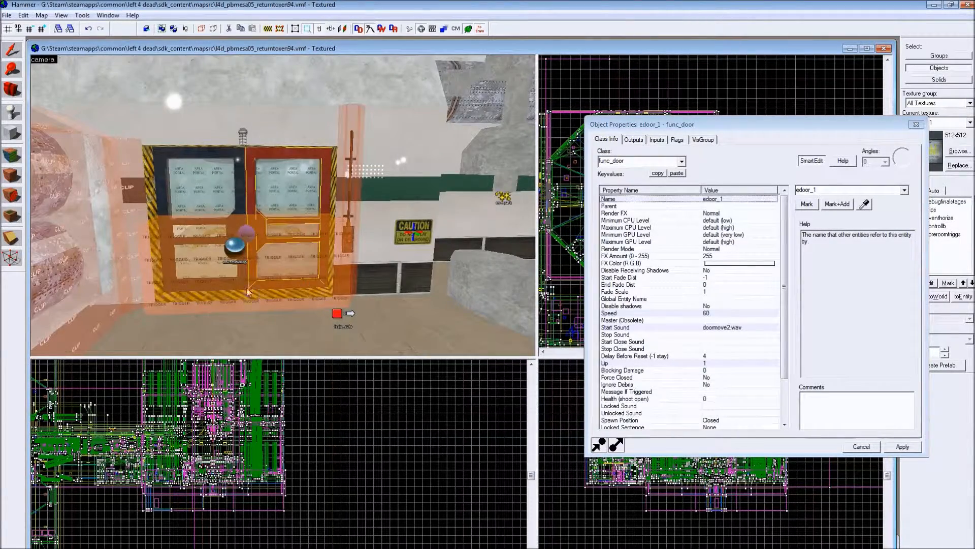
{"action": "left_click", "coordinate": [677, 139]}
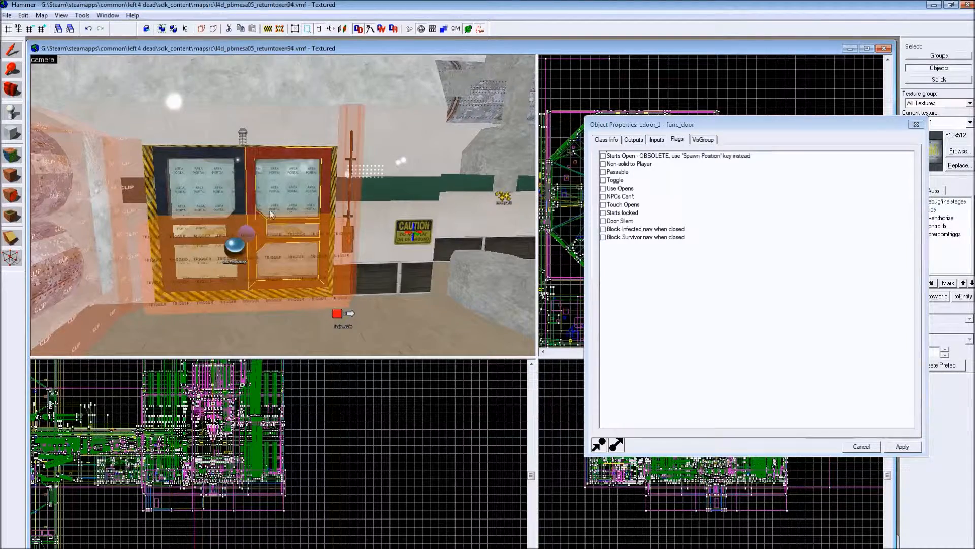
- Examine the flags, outputs and inputs of edoor_2, the left leaf of the double door
{"action": "left_click", "coordinate": [241, 203]}
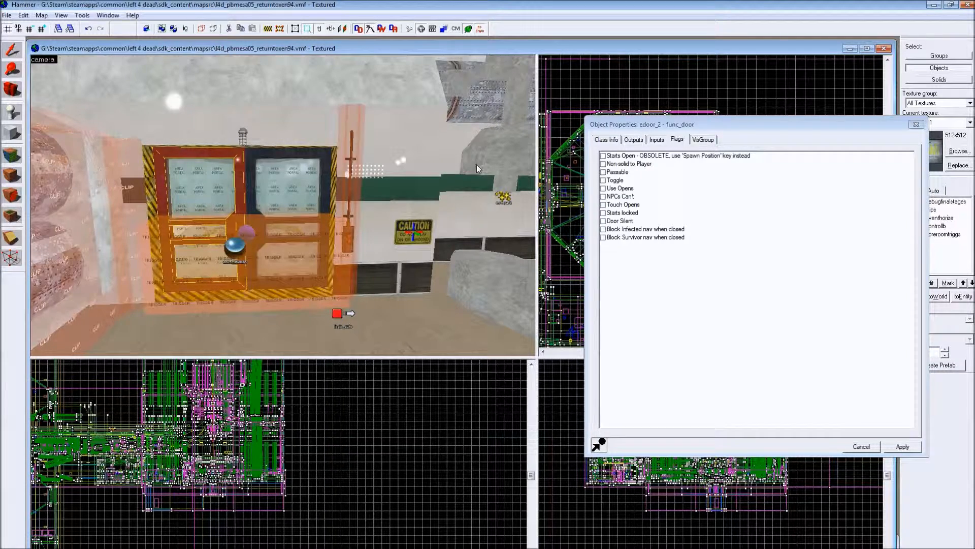
{"action": "left_click", "coordinate": [633, 140]}
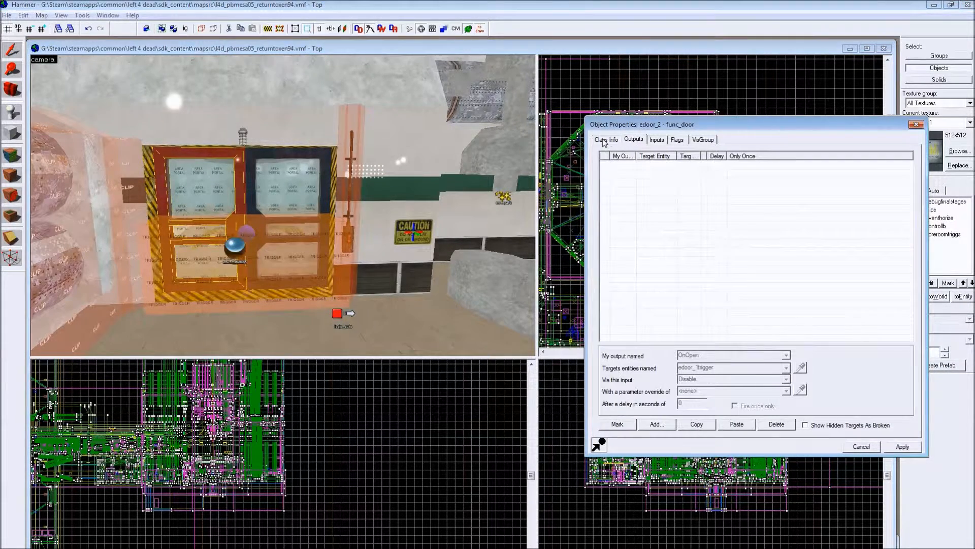
{"action": "left_click", "coordinate": [657, 140]}
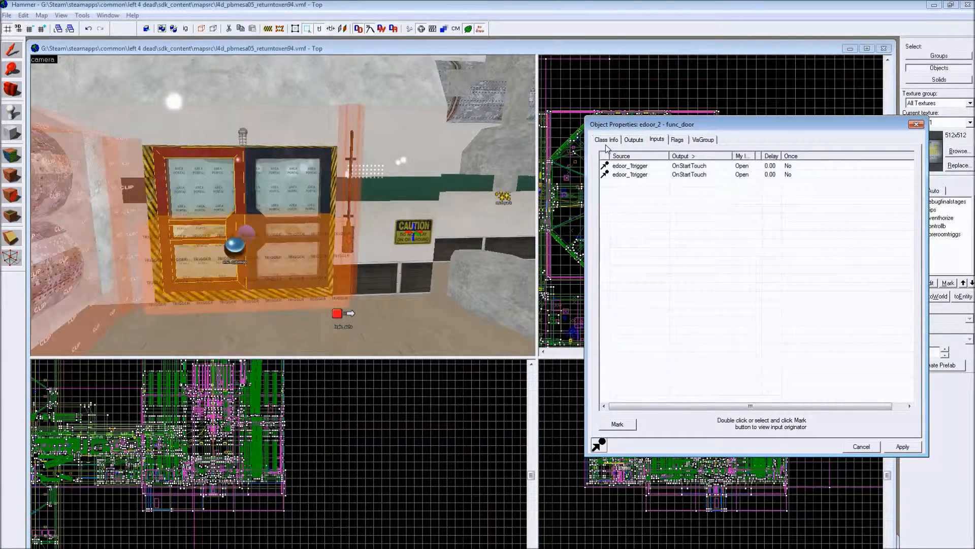
{"action": "left_click", "coordinate": [257, 217]}
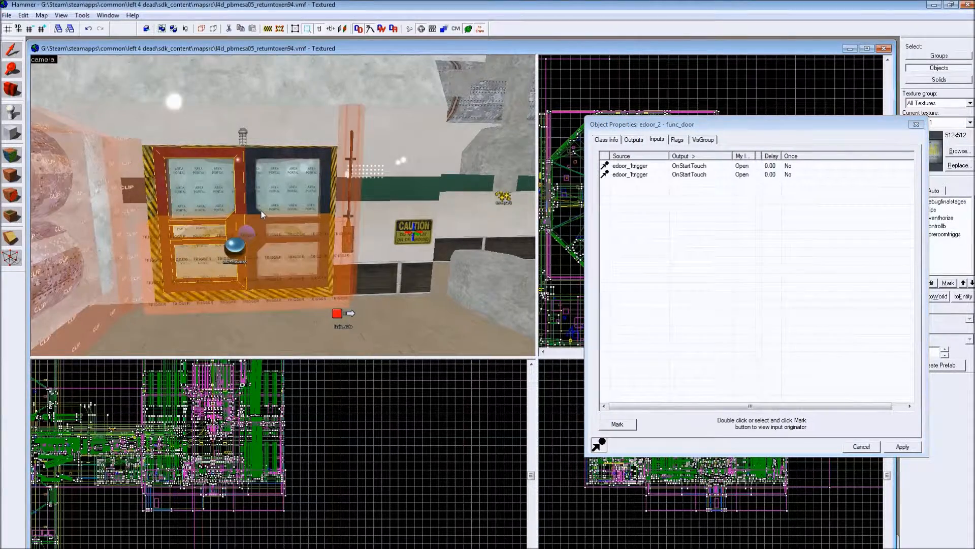
- Compare the inputs of the two single scanner doors, retinal_scanner_door and retinal_scanner_door1
{"action": "key", "text": "z"}
{"action": "key", "text": "z"}
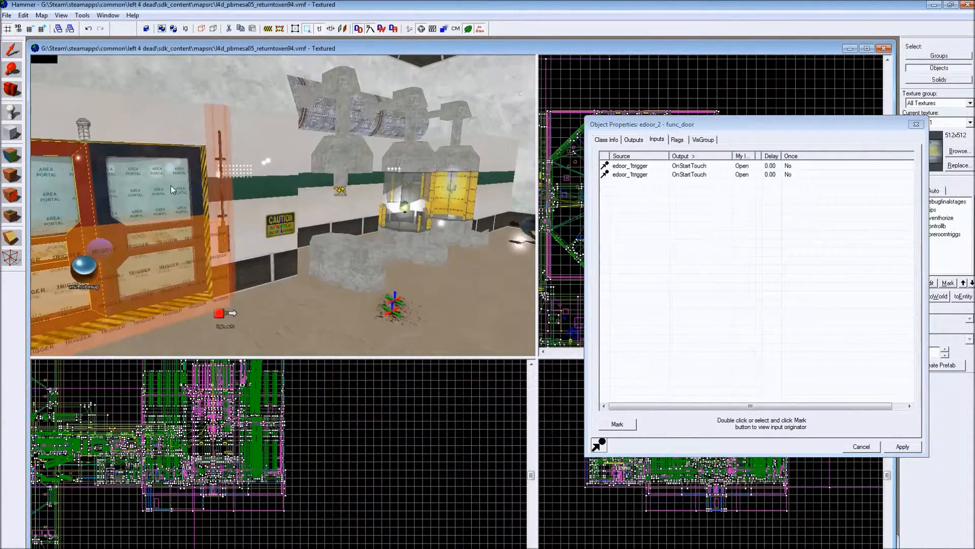
{"action": "key", "text": "w"}
{"action": "key", "text": "w"}
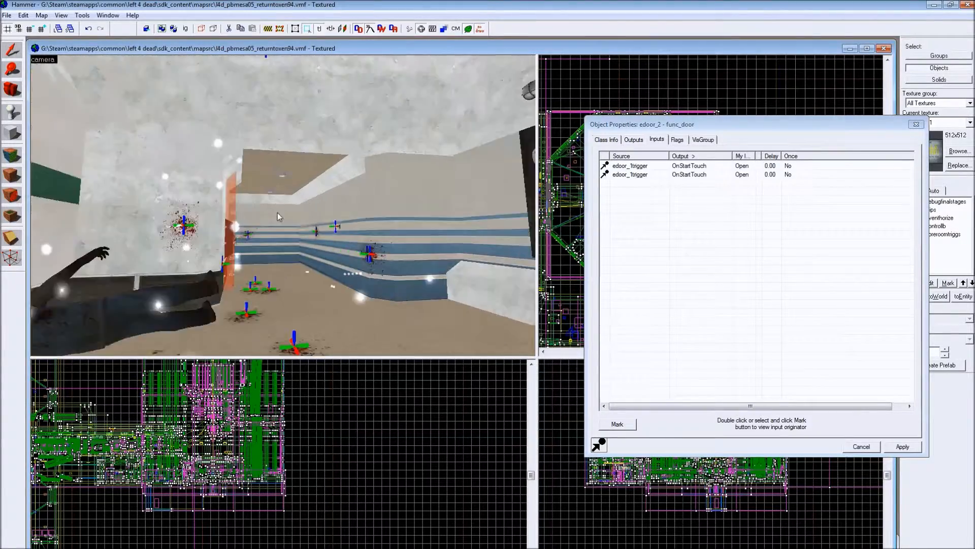
{"action": "key", "text": "w"}
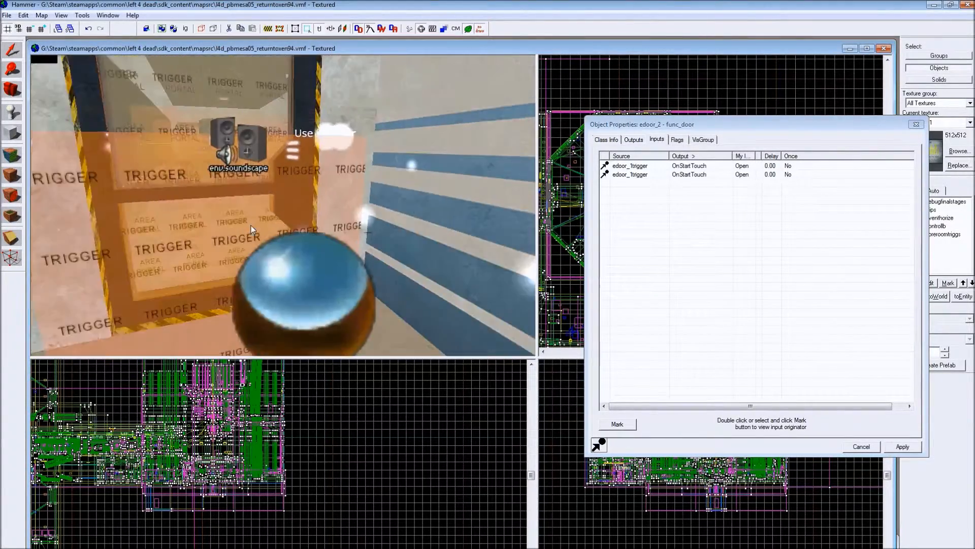
{"action": "key", "text": "s"}
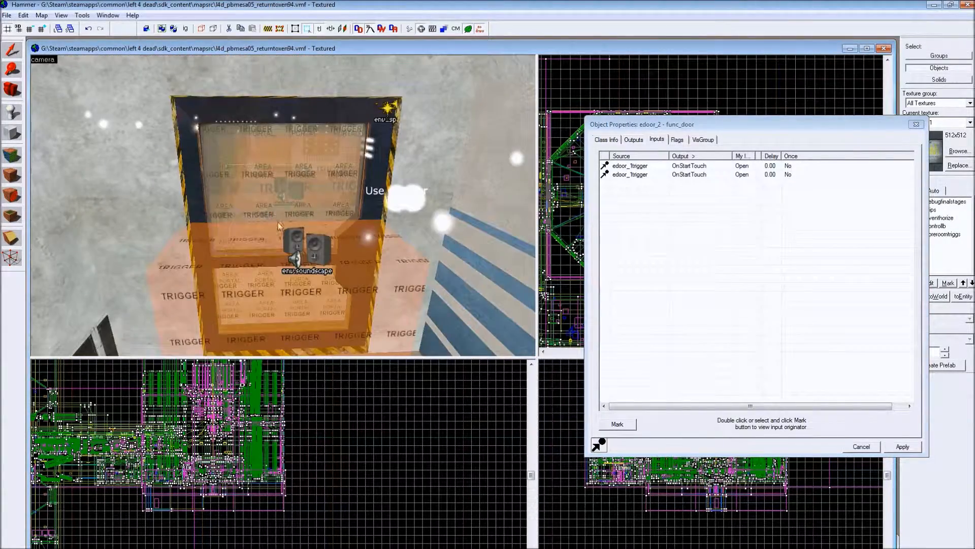
{"action": "left_click", "coordinate": [351, 110]}
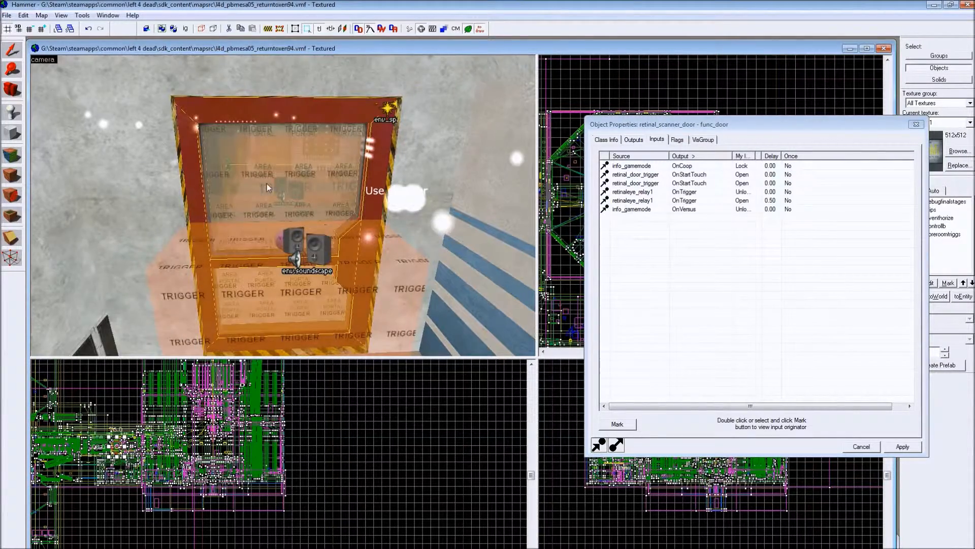
{"action": "key", "text": "w"}
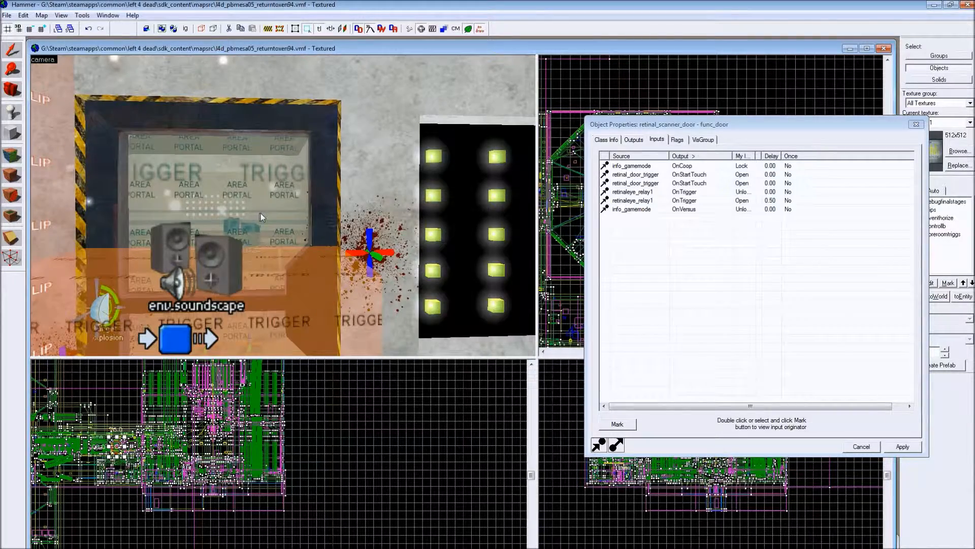
{"action": "left_click", "coordinate": [324, 197]}
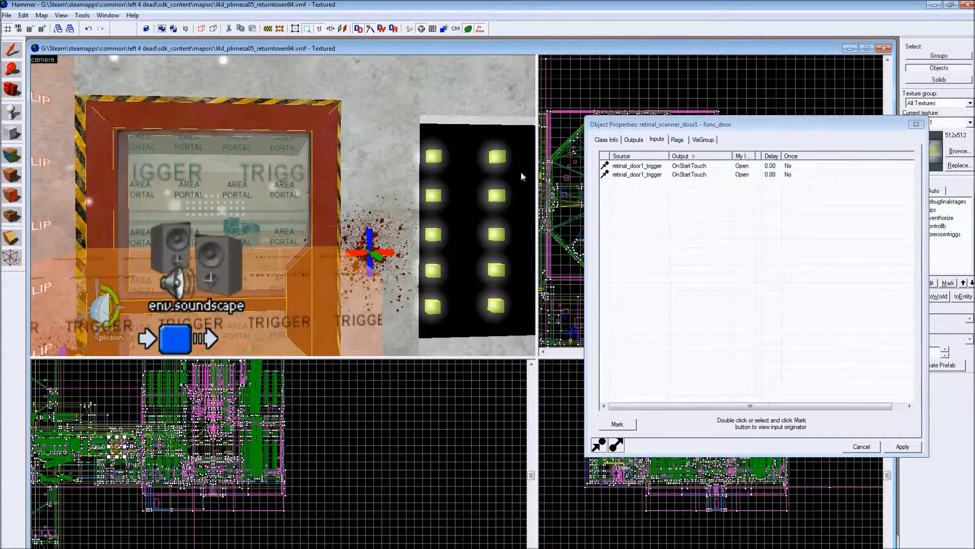
- Compare the inputs of the two lab door leaves, labs_1side and labs_1
{"action": "key", "text": "Left"}
{"action": "key", "text": "w"}
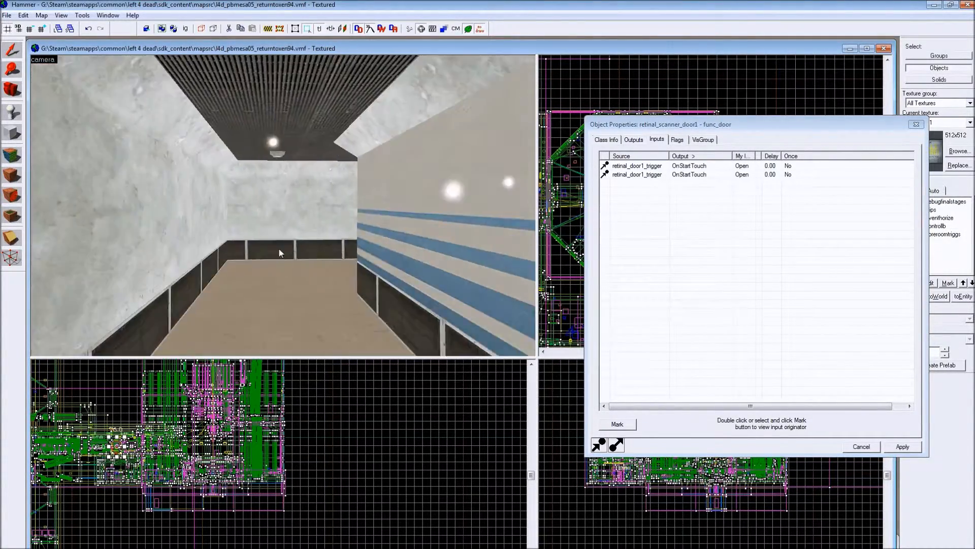
{"action": "key", "text": "w"}
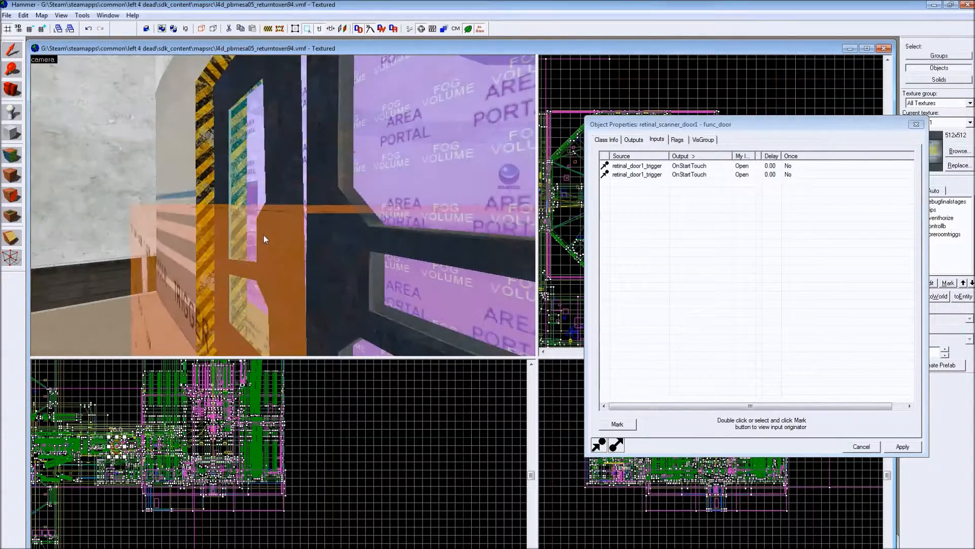
{"action": "key", "text": "Up"}
{"action": "key", "text": "s"}
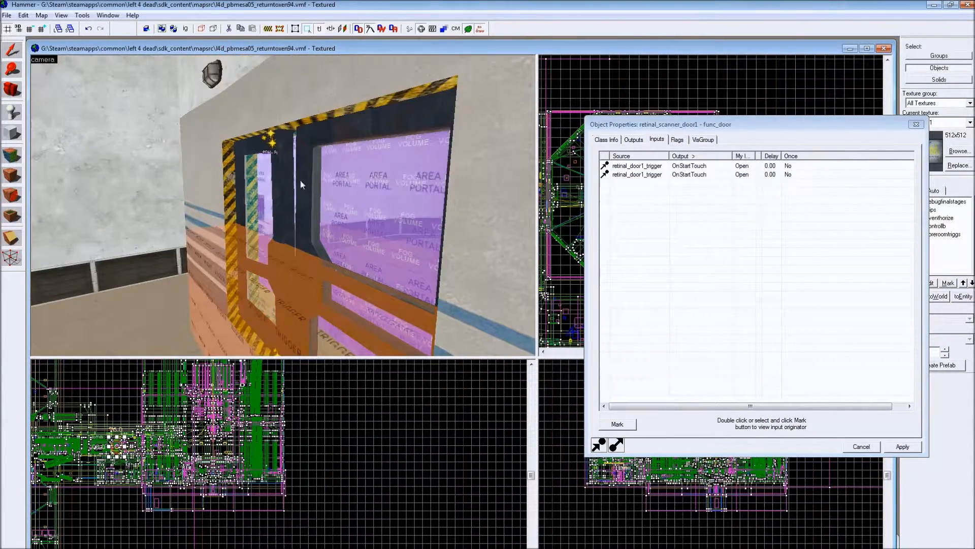
{"action": "left_click", "coordinate": [301, 181]}
{"action": "left_click", "coordinate": [288, 191]}
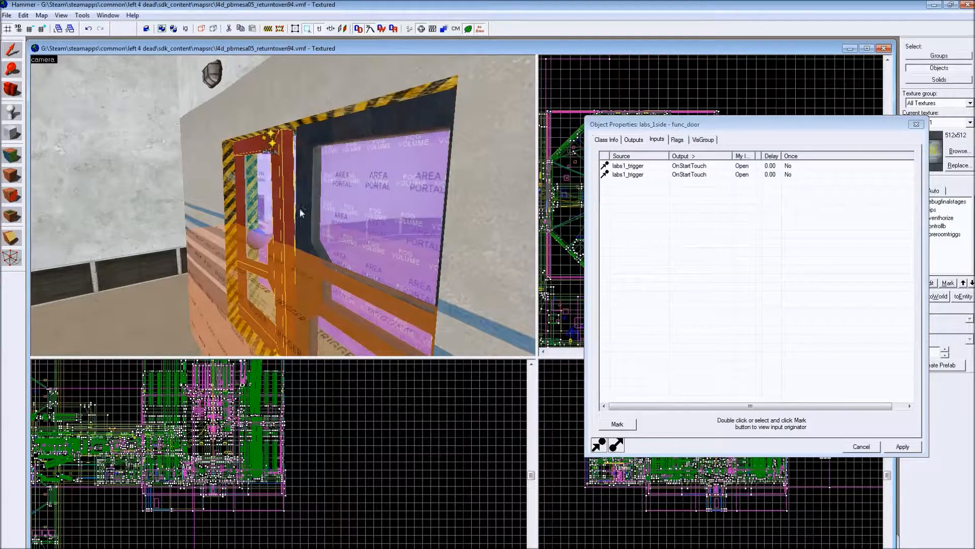
{"action": "left_click", "coordinate": [309, 196]}
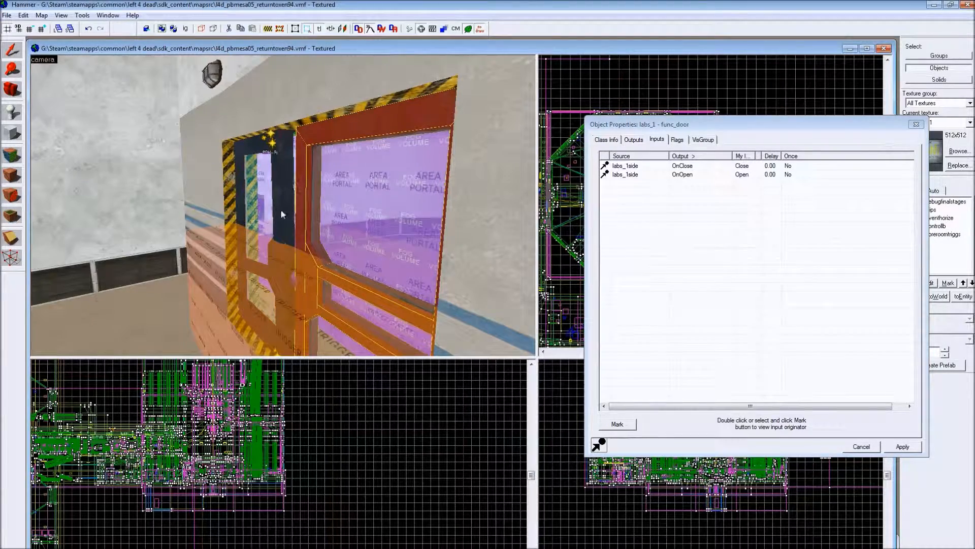
- Examine the class info of the labs_1 door leaf and view the whole lab double door
{"action": "left_click", "coordinate": [611, 141]}
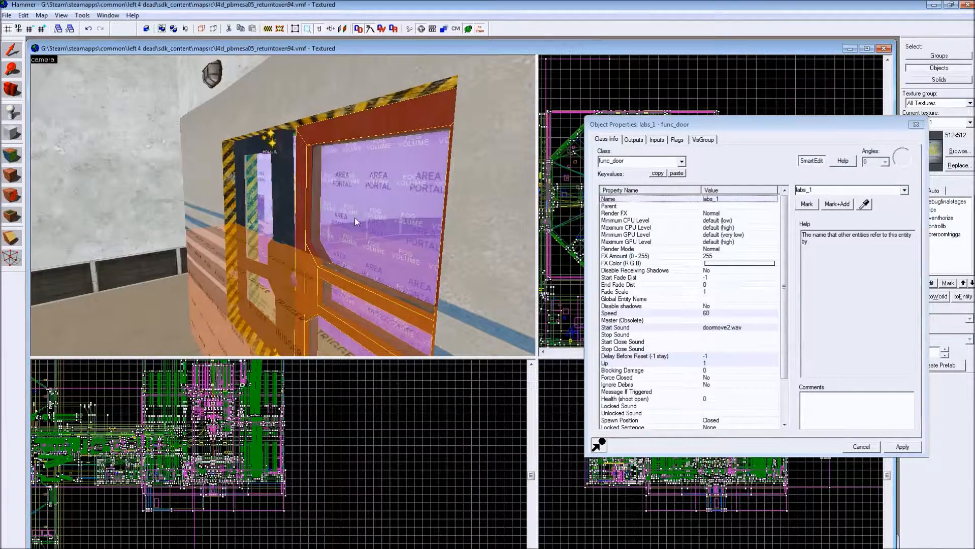
{"action": "key", "text": "Right"}
{"action": "key", "text": "s"}
{"action": "key", "text": "Left"}
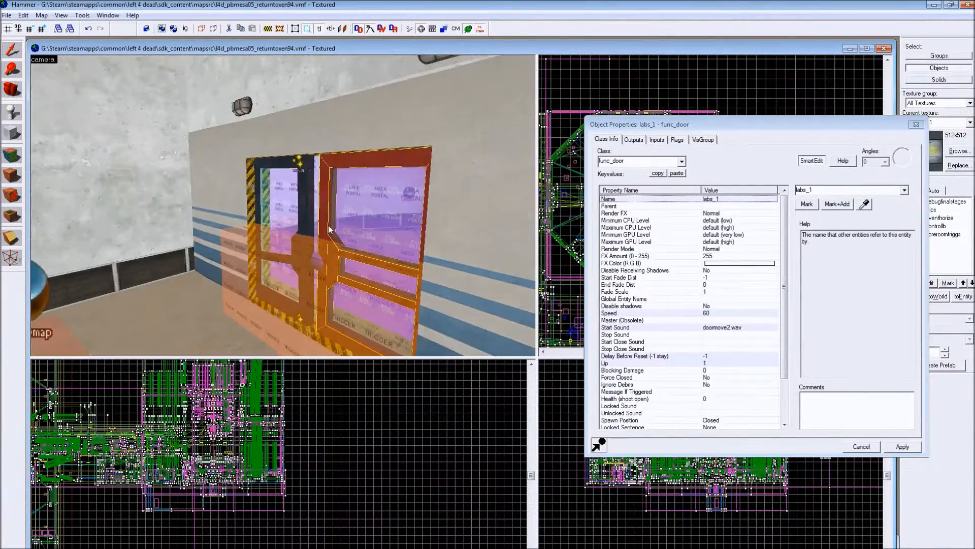
- Examine the class info and flags of labs1_trigger and compare them with the flags of the labs_1side door leaf
{"action": "key", "text": "Down"}
{"action": "left_click", "coordinate": [344, 208]}
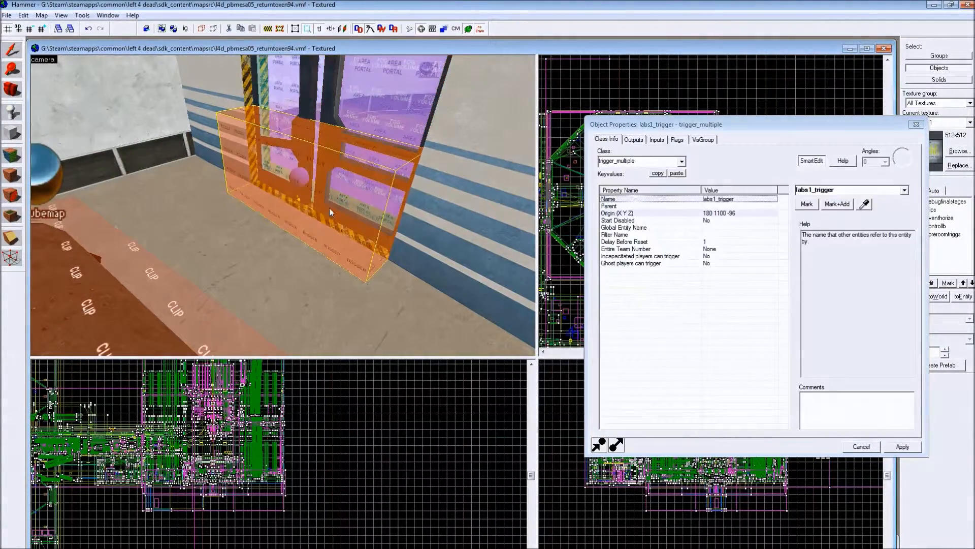
{"action": "mouse_move", "coordinate": [511, 19]}
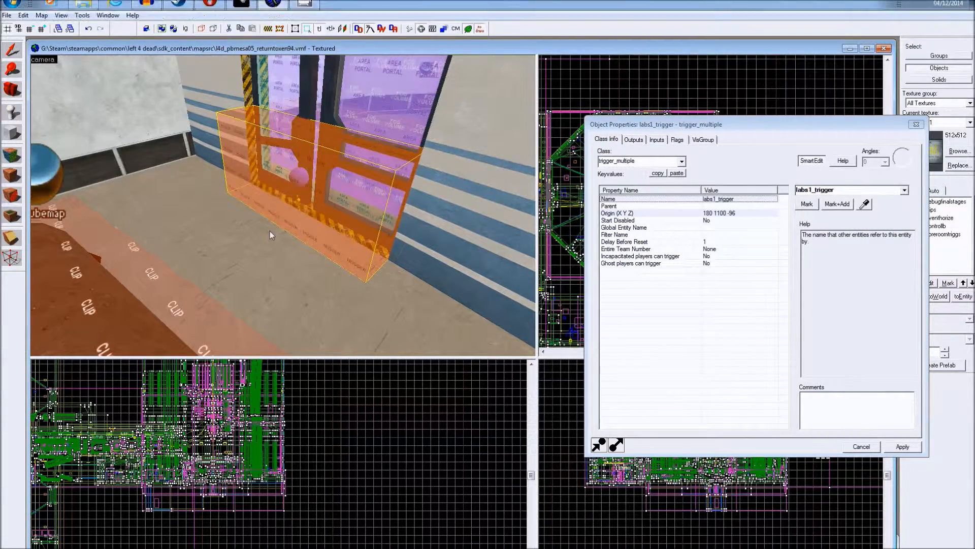
{"action": "key", "text": "Up"}
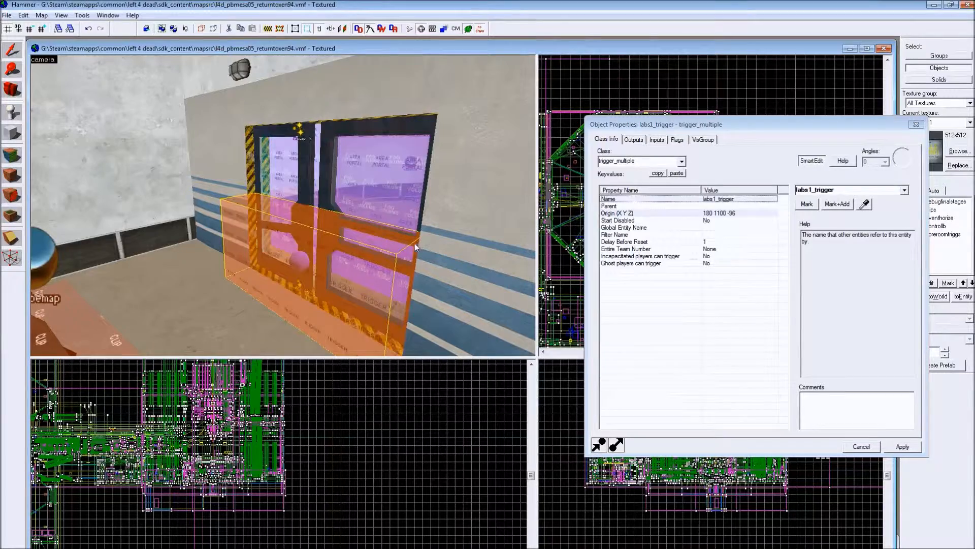
{"action": "left_click", "coordinate": [679, 140]}
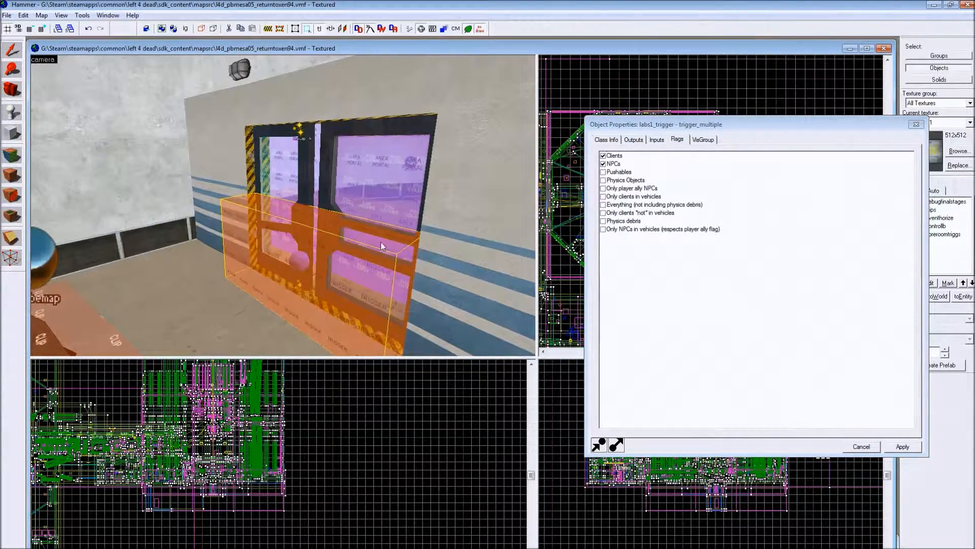
{"action": "left_click", "coordinate": [338, 154]}
{"action": "left_click", "coordinate": [304, 194]}
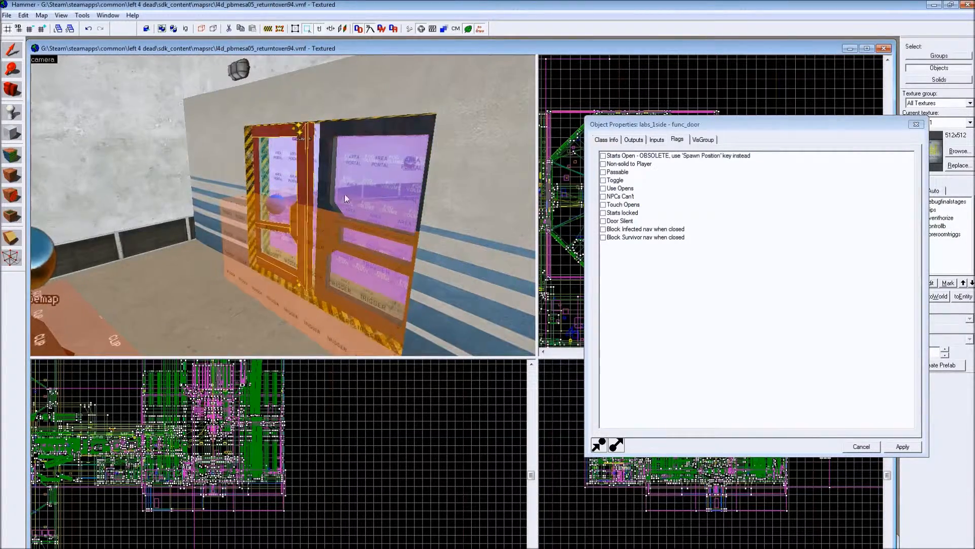
{"action": "key", "text": "Right"}
{"action": "left_click", "coordinate": [165, 317]}
- Go through the lab door to the double door across the corridor and check the flags of its extdoor5 leaf
{"action": "key", "text": "w"}
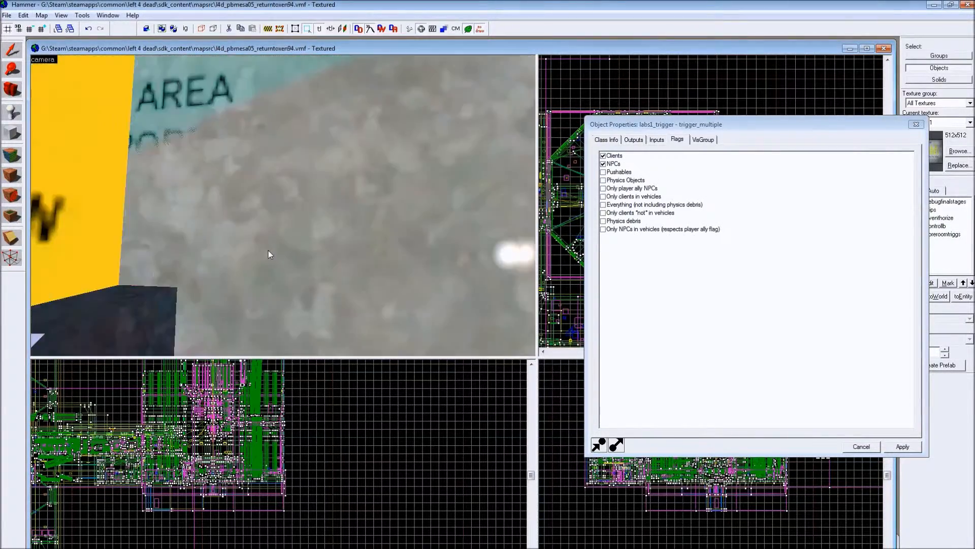
{"action": "key", "text": "Right"}
{"action": "key", "text": "Left"}
{"action": "key", "text": "Down"}
{"action": "key", "text": "s"}
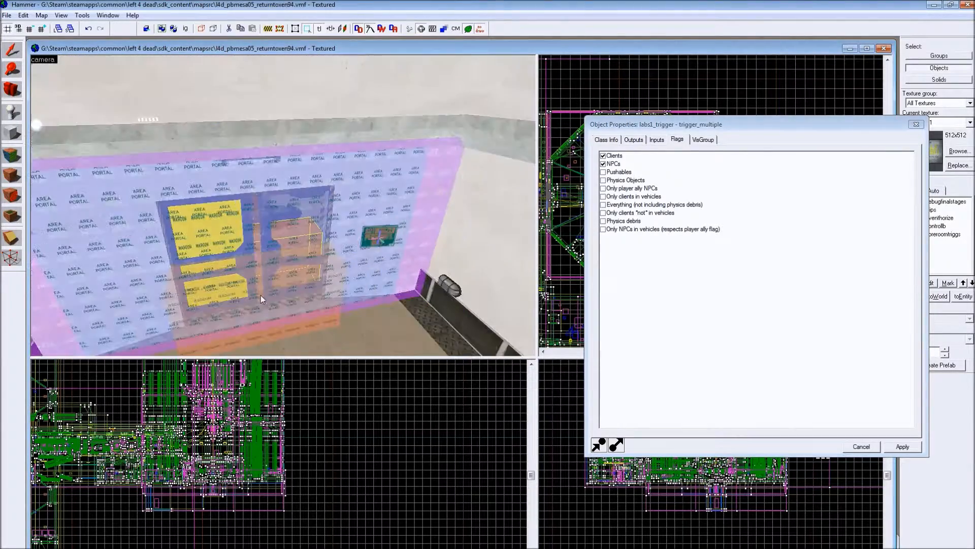
{"action": "key", "text": "Left"}
{"action": "key", "text": "Up"}
{"action": "key", "text": "Right"}
{"action": "key", "text": "w"}
{"action": "key", "text": "w"}
{"action": "key", "text": "Left"}
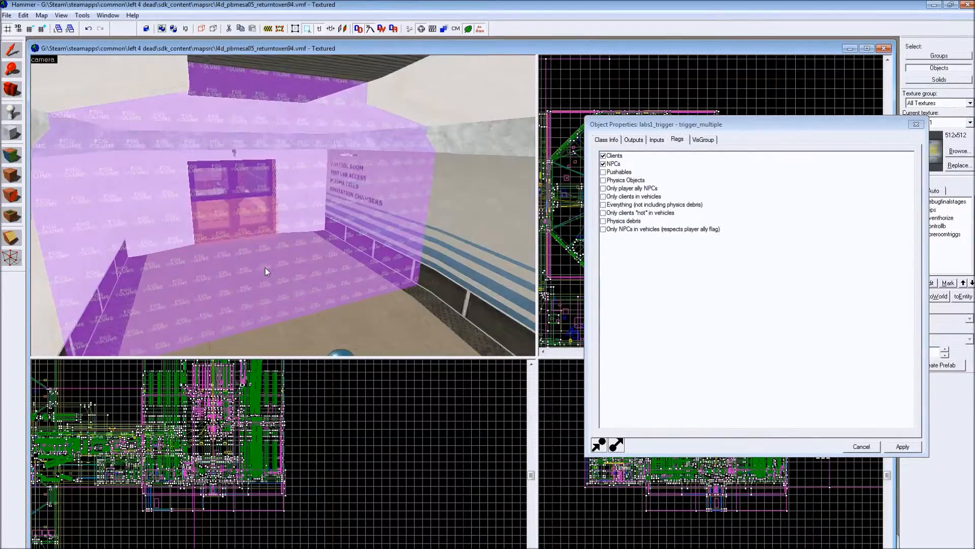
{"action": "key", "text": "w"}
{"action": "key", "text": "Down"}
{"action": "left_click", "coordinate": [359, 131]}
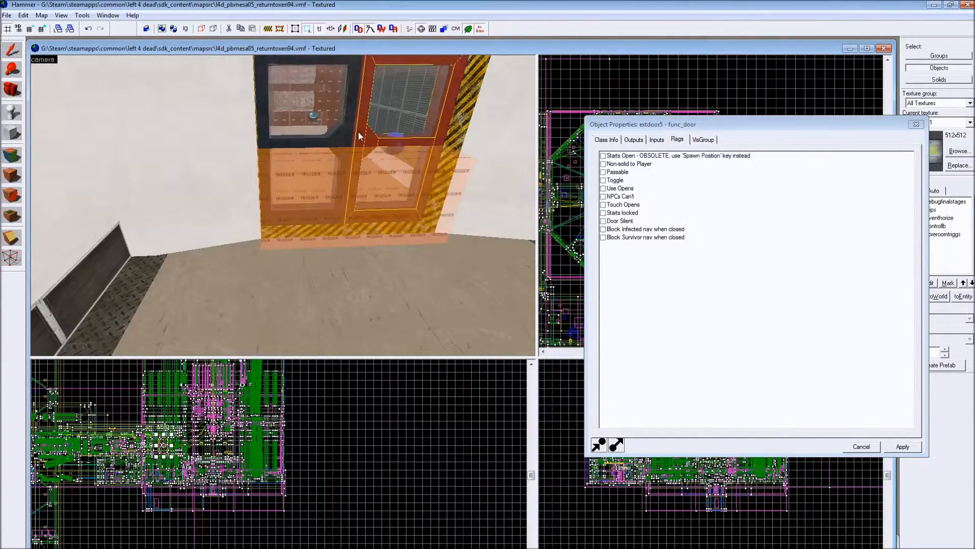
- View the double door up close and examine the class info of the breakable glass pane parented to extdoor5
{"action": "key", "text": "s"}
{"action": "key", "text": "Right"}
{"action": "key", "text": "Up"}
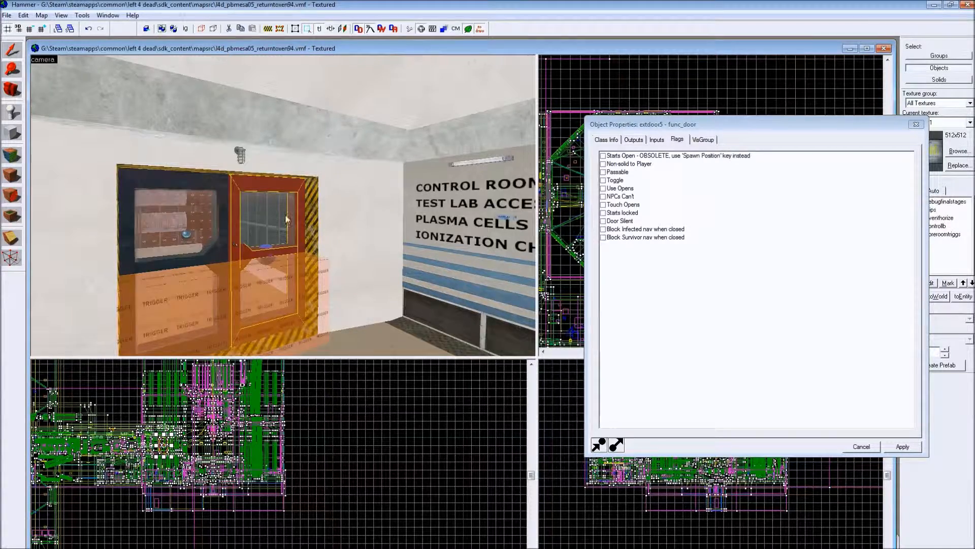
{"action": "key", "text": "w"}
{"action": "key", "text": "Left"}
{"action": "key", "text": "Down"}
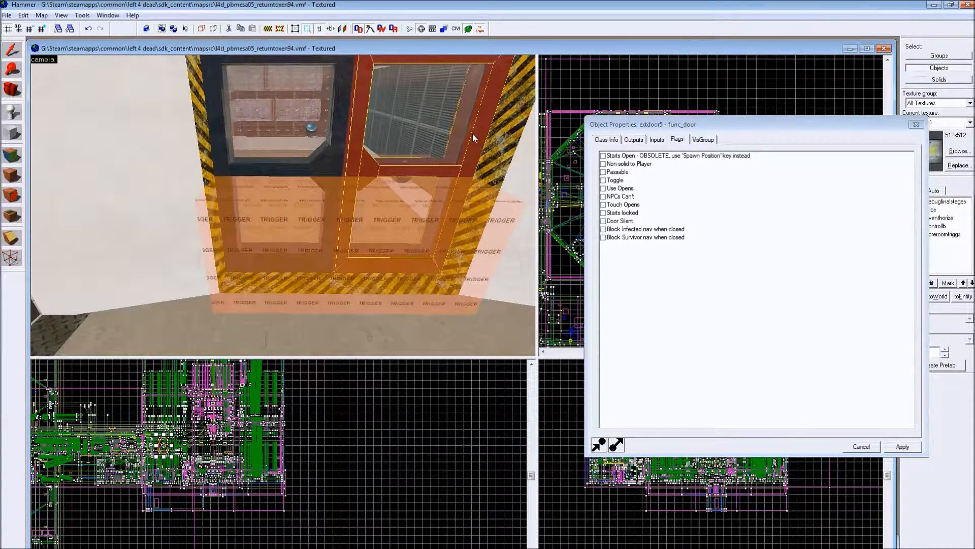
{"action": "left_click", "coordinate": [392, 146]}
{"action": "left_click", "coordinate": [604, 139]}
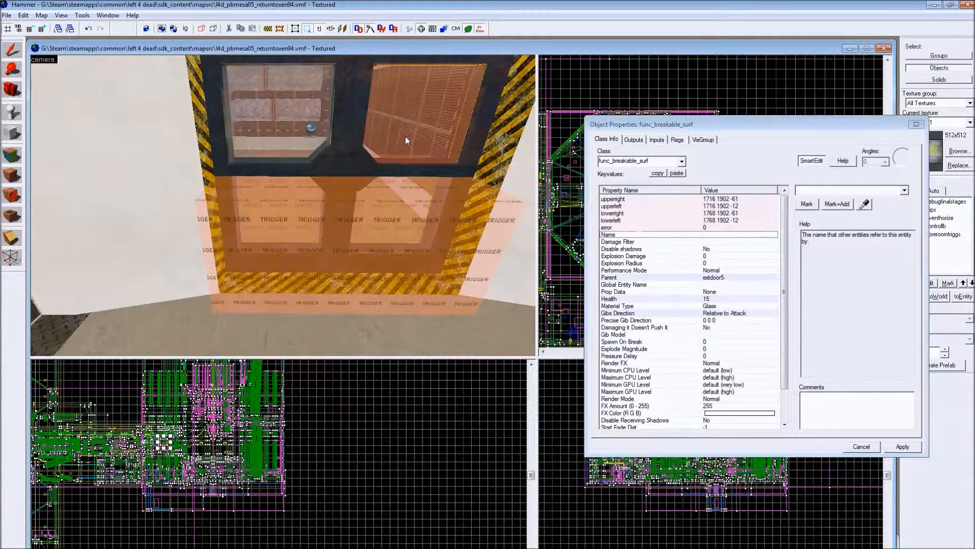
{"action": "key", "text": "z"}
{"action": "key", "text": "s"}
{"action": "key", "text": "w"}
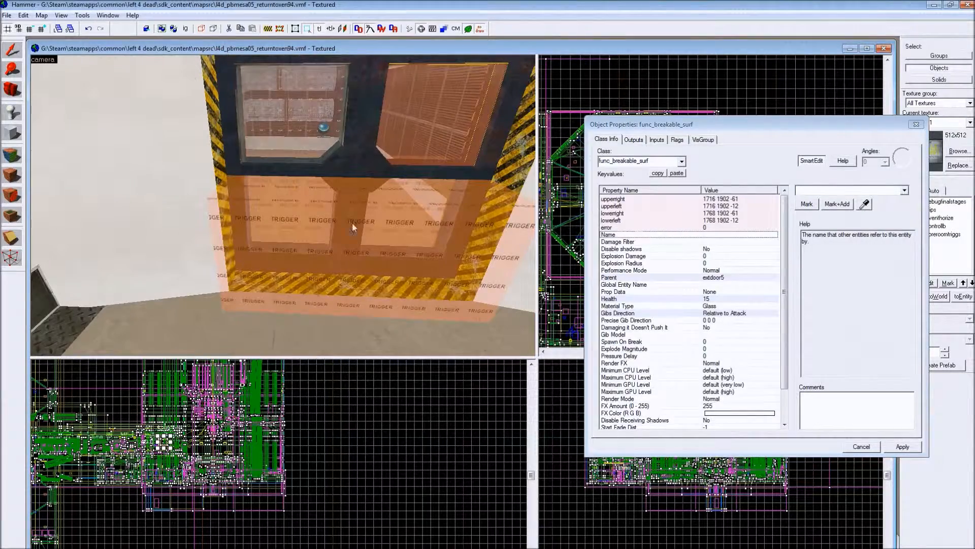
- Check the class info of exdoor5_trigger, review the glass pane's full property list including Damage Filter, and close the properties
{"action": "left_click", "coordinate": [319, 210]}
{"action": "key", "text": "z"}
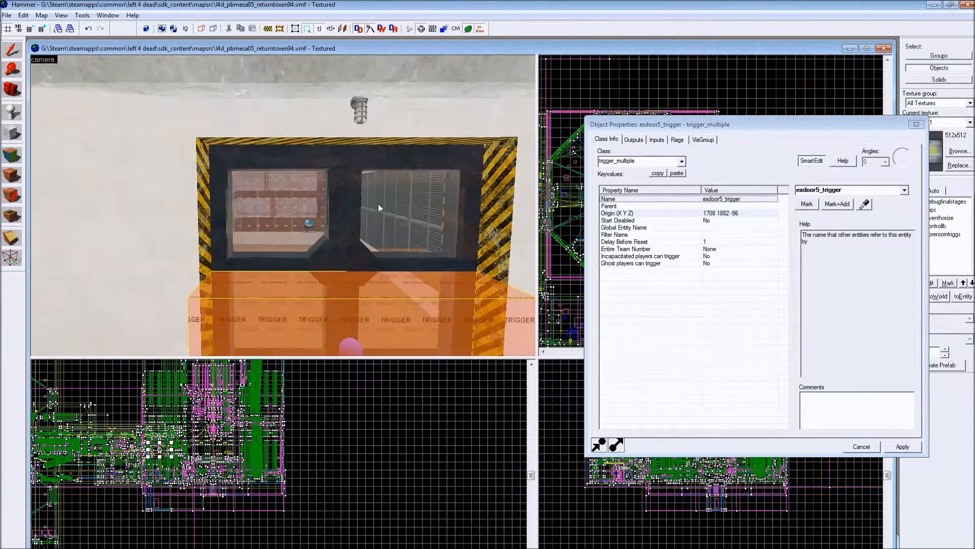
{"action": "left_click", "coordinate": [379, 224]}
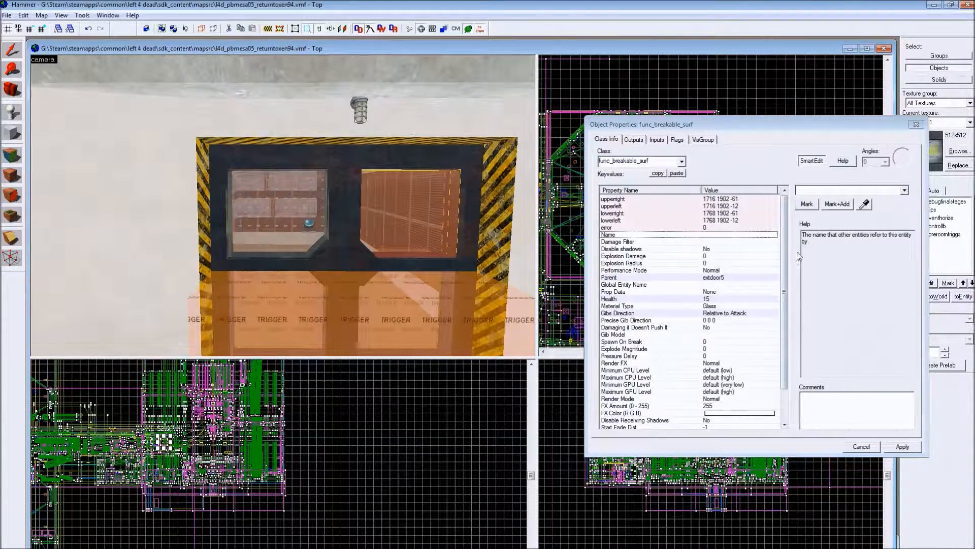
{"action": "left_click", "coordinate": [617, 243]}
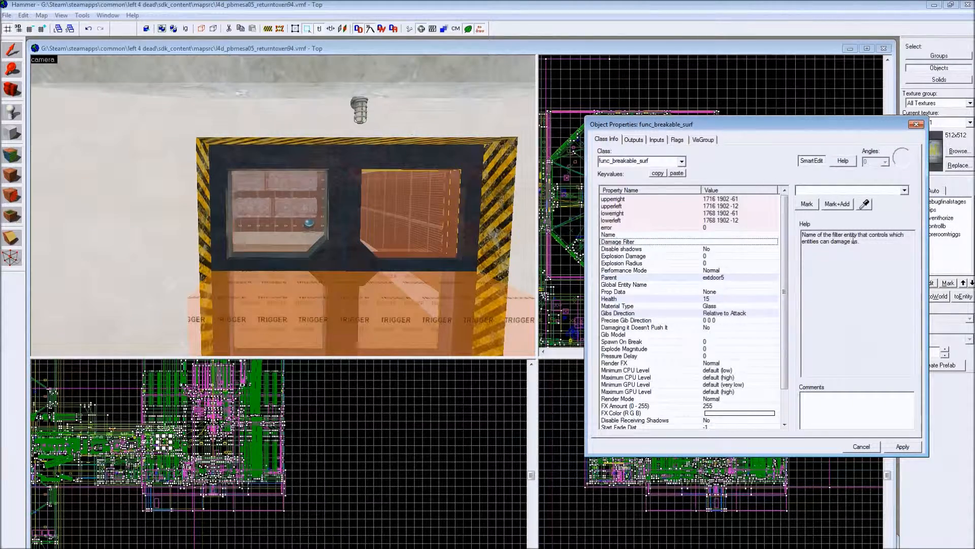
{"action": "left_click_drag", "start_coordinate": [784, 249], "coordinate": [783, 301]}
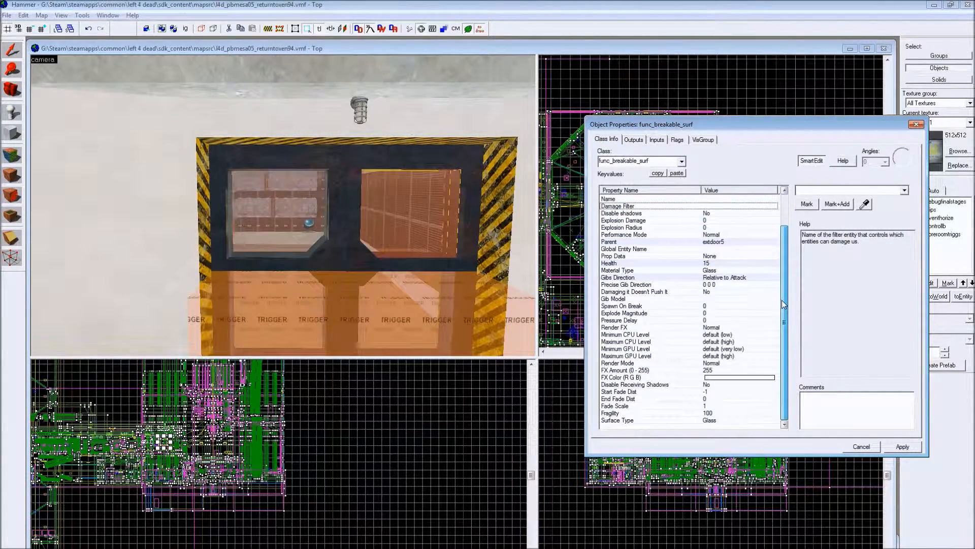
{"action": "left_click_drag", "start_coordinate": [783, 355], "coordinate": [784, 324]}
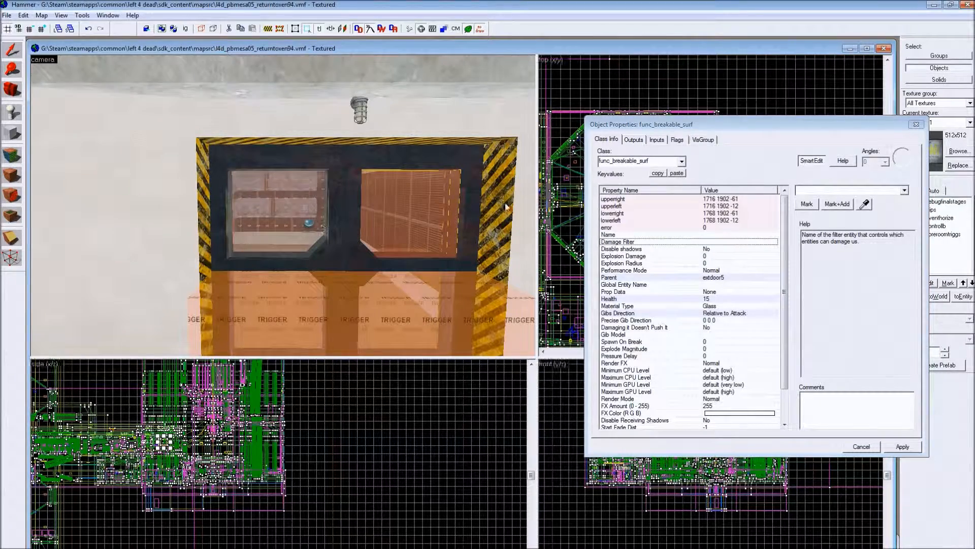
{"action": "left_click", "coordinate": [916, 125]}
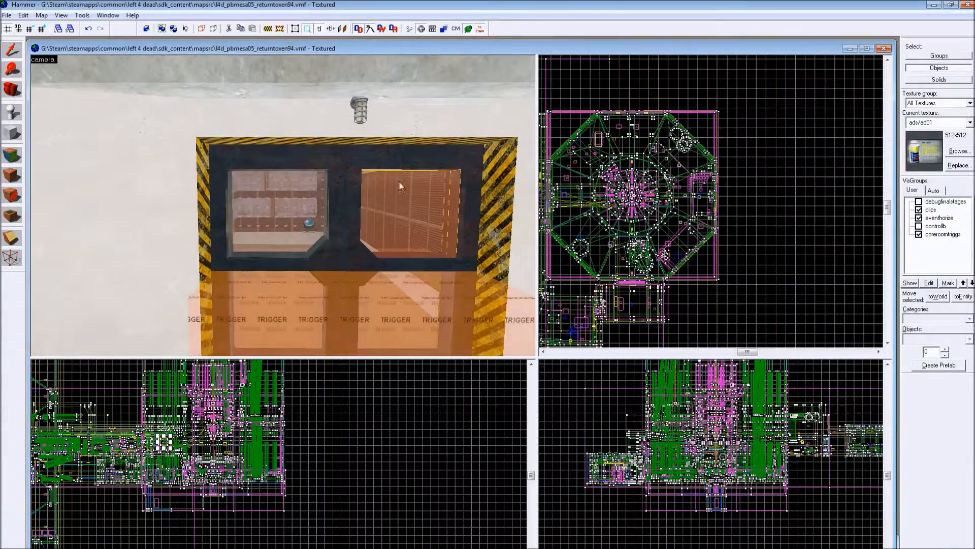
- Inspect the double door from several distances and select its two leaves in turn
{"action": "left_click_drag", "start_coordinate": [441, 197], "coordinate": [361, 174]}
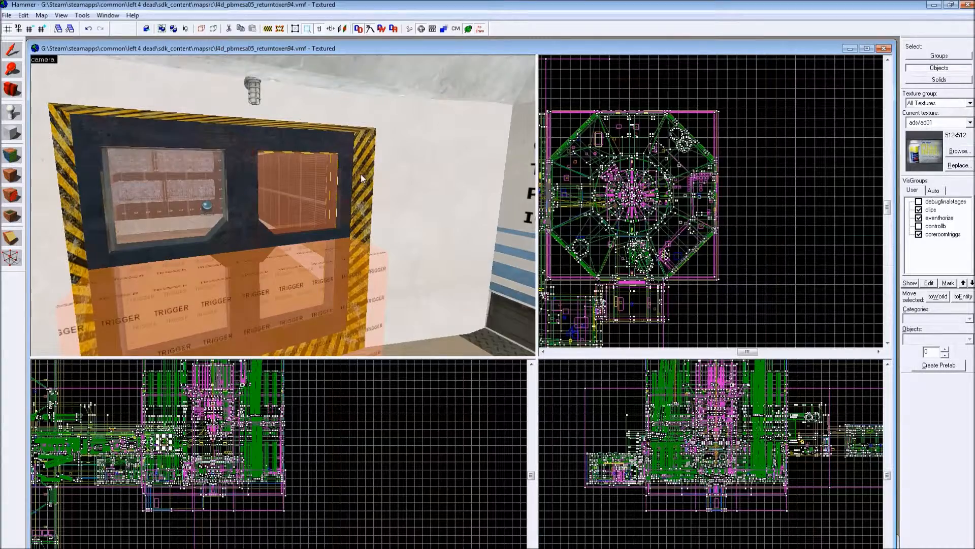
{"action": "left_click_drag", "start_coordinate": [376, 225], "coordinate": [364, 228]}
{"action": "scroll", "coordinate": [362, 229], "scroll_direction": "down", "scroll_amount": 2}
{"action": "scroll", "coordinate": [362, 230], "scroll_direction": "up", "scroll_amount": 3}
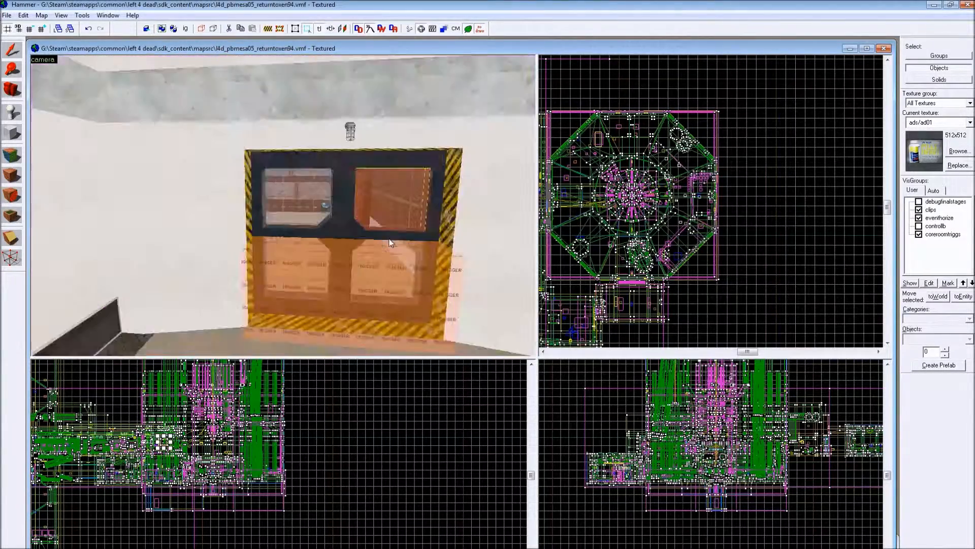
{"action": "left_click_drag", "start_coordinate": [449, 223], "coordinate": [309, 237]}
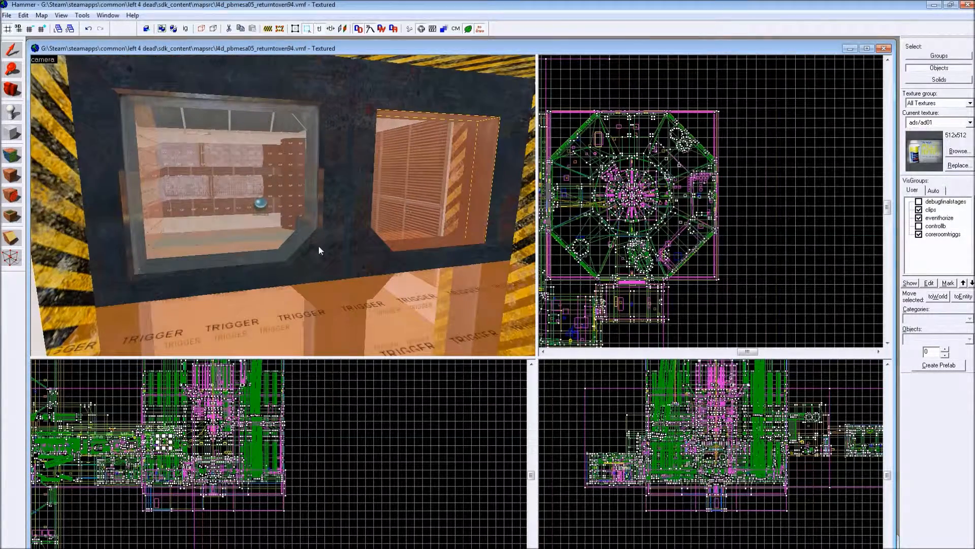
{"action": "left_click", "coordinate": [325, 248]}
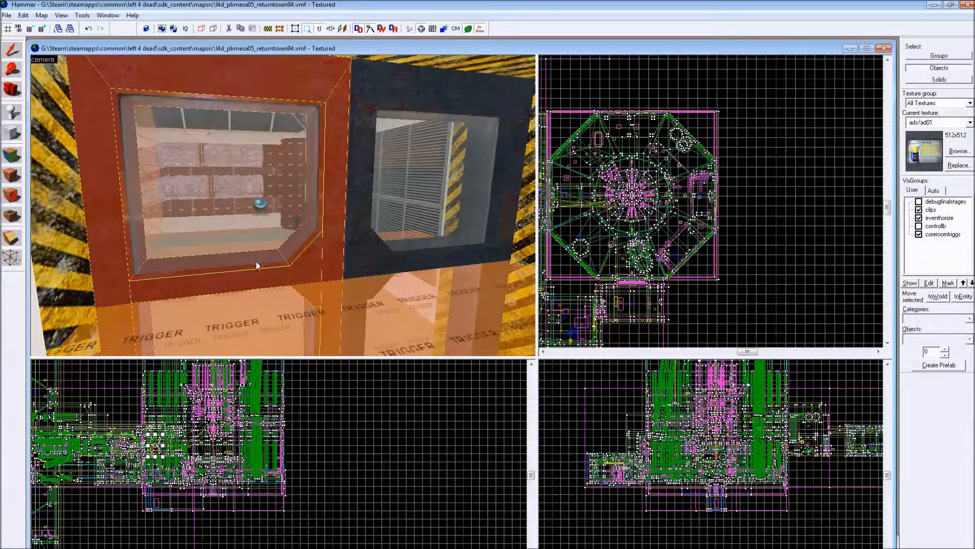
{"action": "left_click", "coordinate": [346, 257]}
{"action": "left_click", "coordinate": [294, 272]}
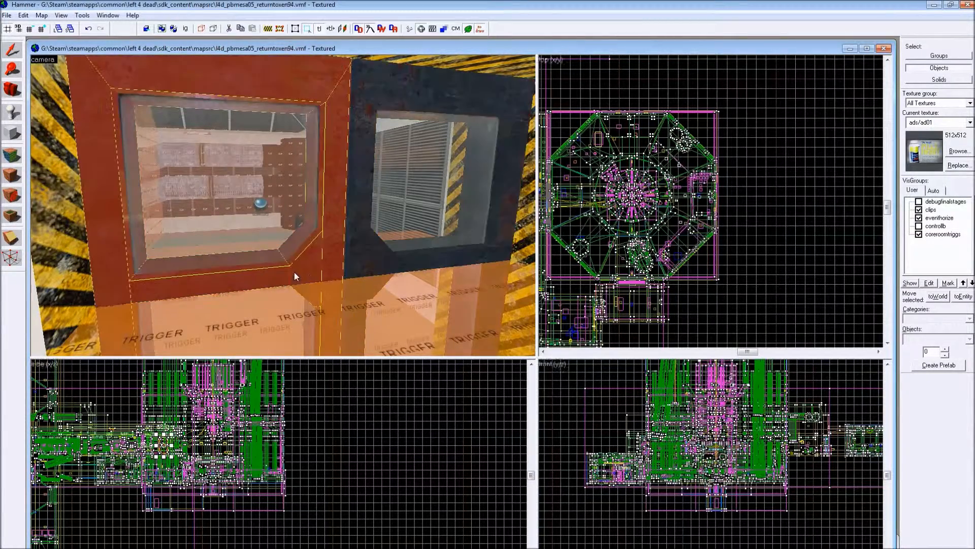
- View the double door from the room behind it and select the opposite leaf from that side
{"action": "left_click_drag", "start_coordinate": [368, 243], "coordinate": [327, 268]}
{"action": "left_click_drag", "start_coordinate": [427, 248], "coordinate": [424, 255]}
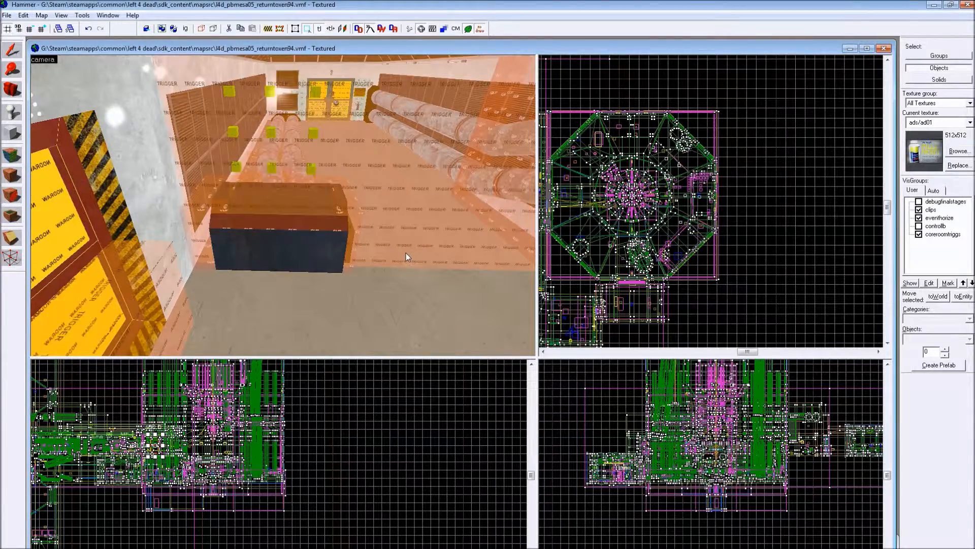
{"action": "mouse_move", "coordinate": [407, 253]}
{"action": "left_mouse_down"}
{"action": "mouse_move", "coordinate": [418, 240]}
{"action": "mouse_move", "coordinate": [138, 220]}
{"action": "mouse_move", "coordinate": [218, 185]}
{"action": "left_mouse_up"}
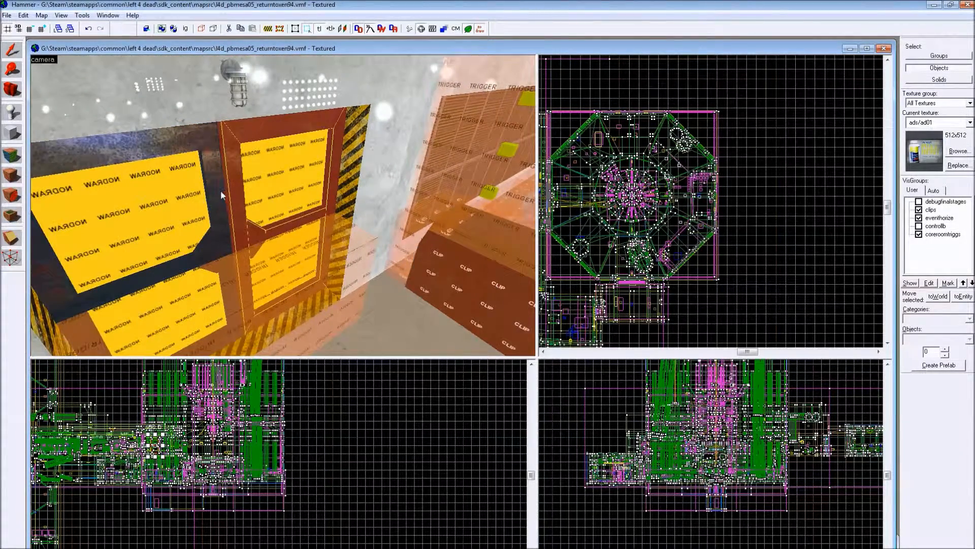
{"action": "left_click", "coordinate": [222, 193]}
{"action": "left_click_drag", "start_coordinate": [375, 178], "coordinate": [270, 304]}
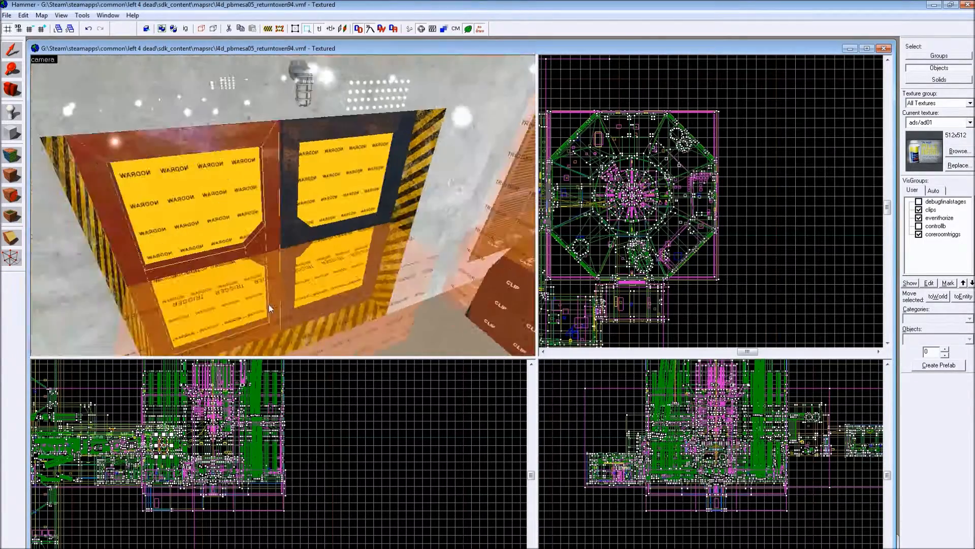
- Fly from the double door through the curved hall, viewing the striped walls and the clip-covered cylinder
{"action": "key", "text": "w"}
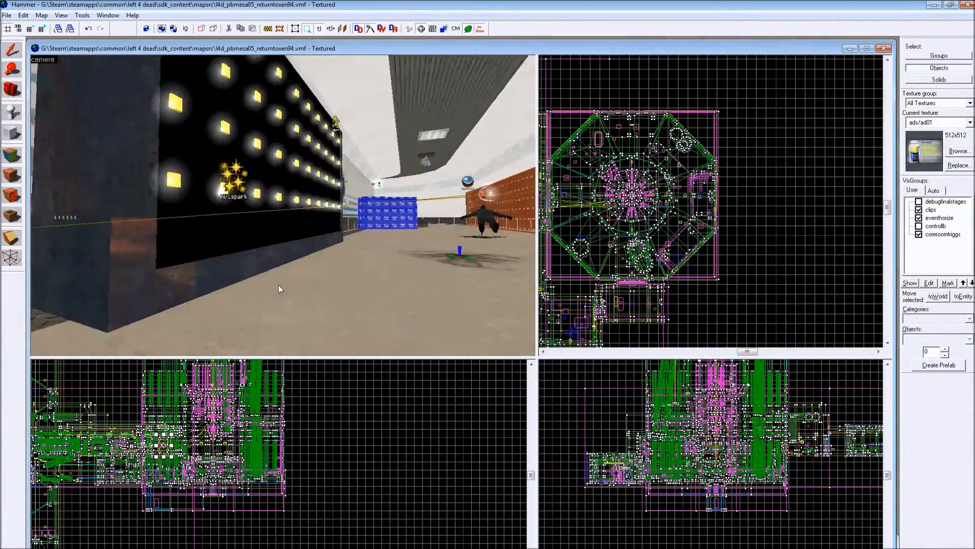
{"action": "key", "text": "w"}
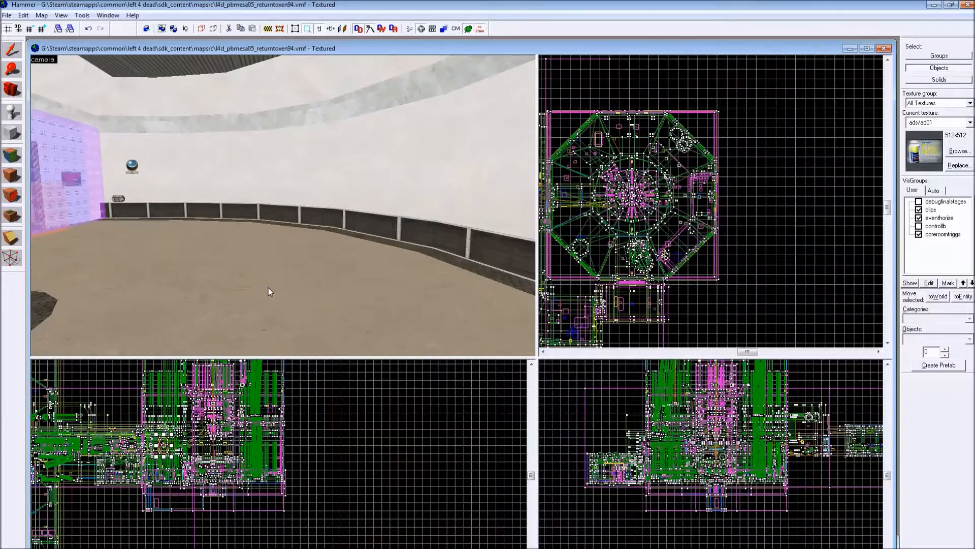
{"action": "key", "text": "Left"}
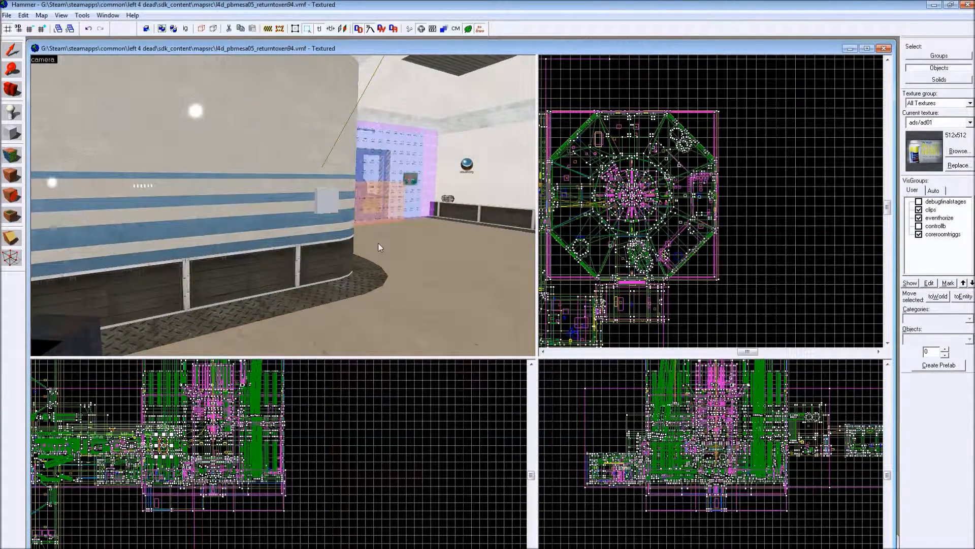
{"action": "key", "text": "Down"}
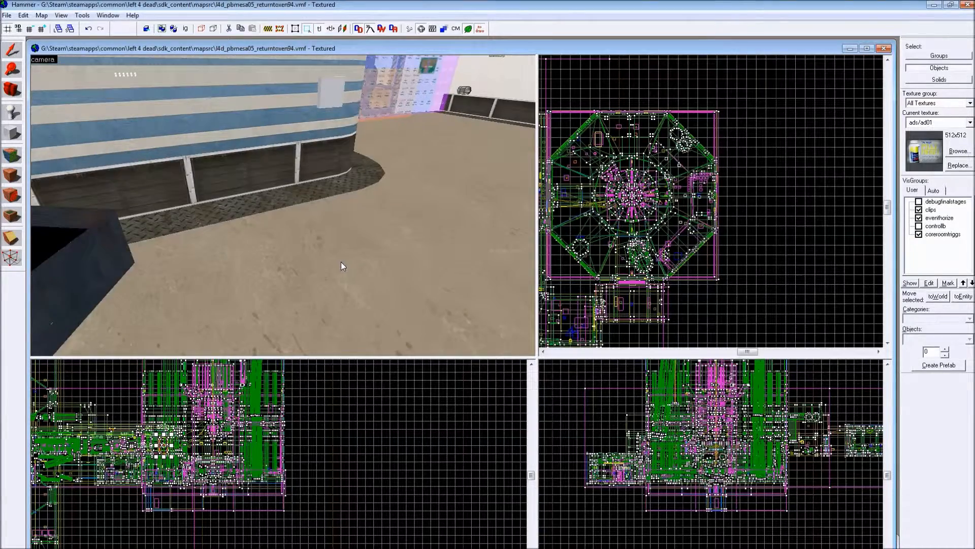
{"action": "key", "text": "Up"}
{"action": "key", "text": "w"}
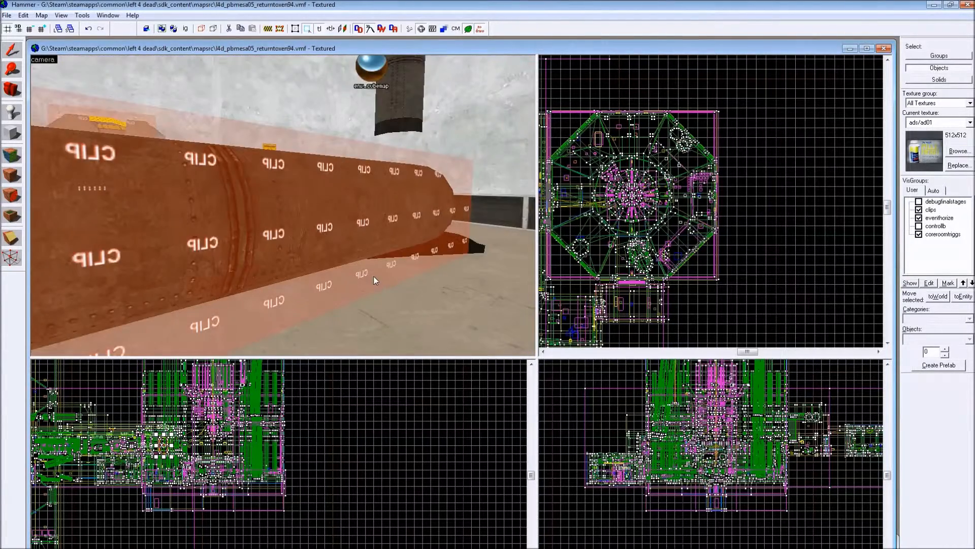
{"action": "key", "text": "w"}
{"action": "key", "text": "Left"}
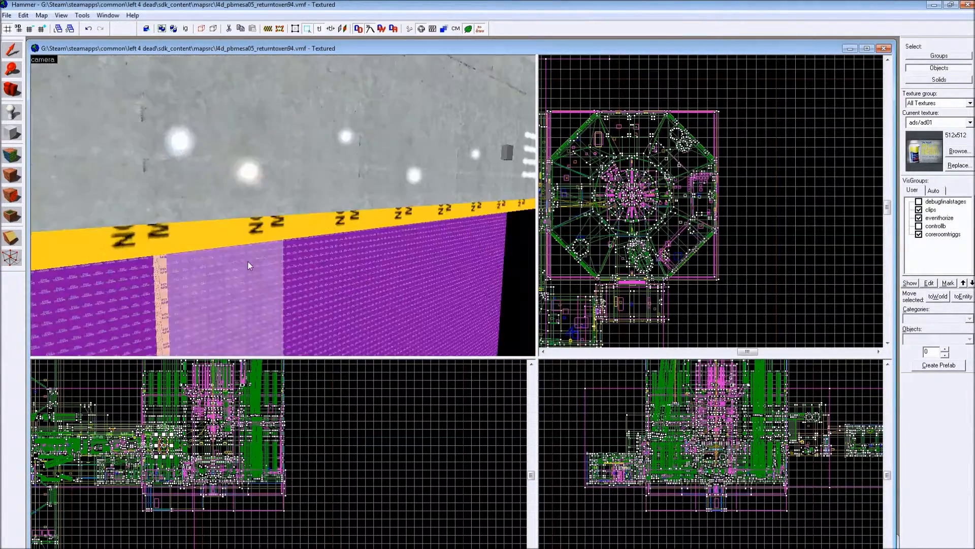
- Travel past the fog volumes and striped-wall rooms to view the tiled room with the large trigger volumes
{"action": "key", "text": "w"}
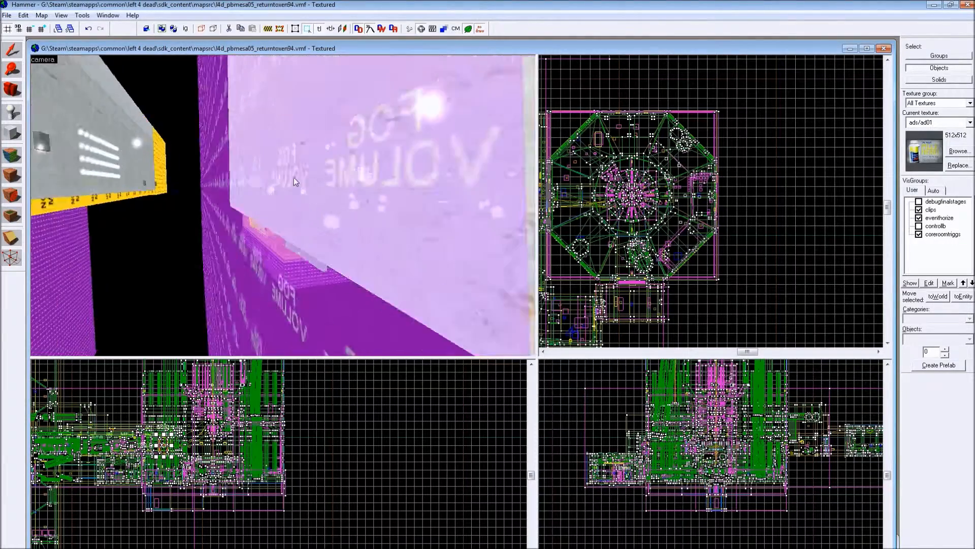
{"action": "key", "text": "w"}
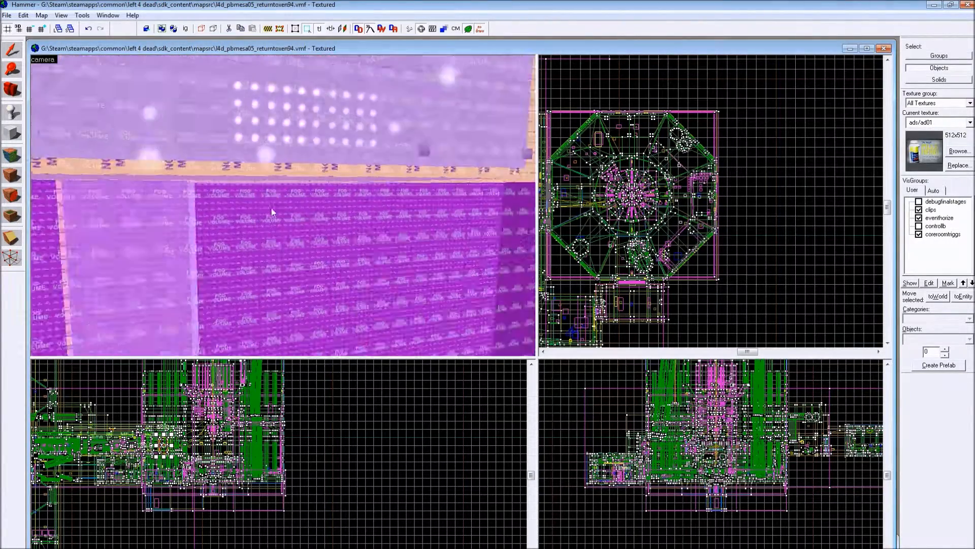
{"action": "key", "text": "w"}
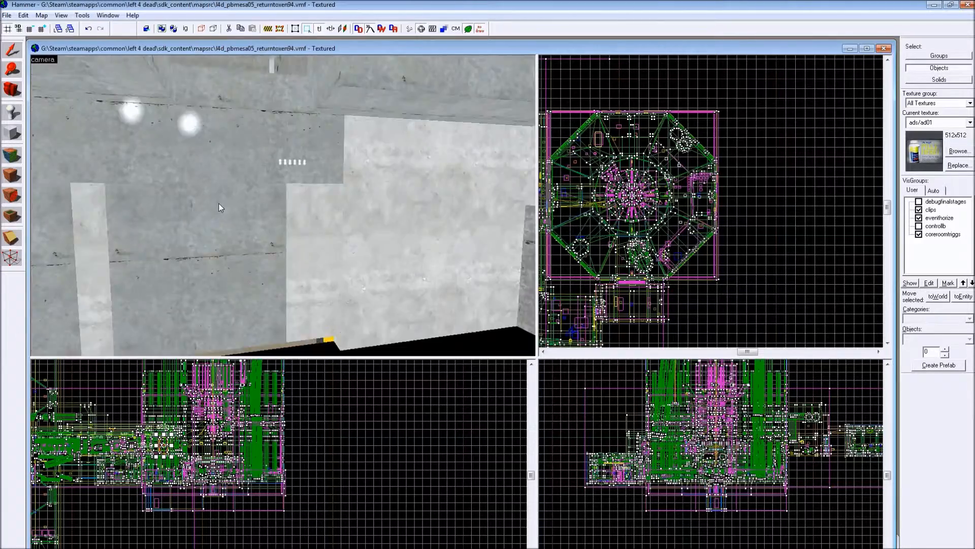
{"action": "key", "text": "w"}
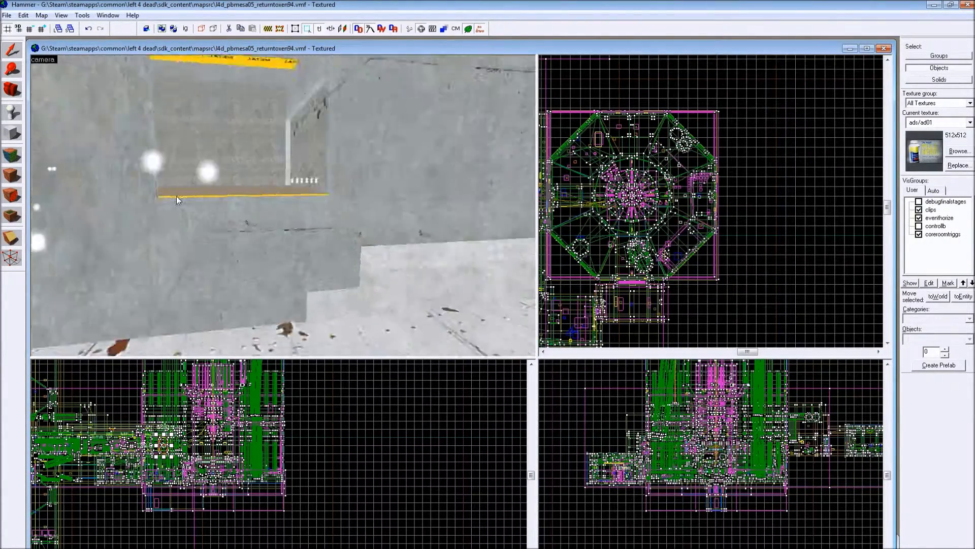
{"action": "key", "text": "w"}
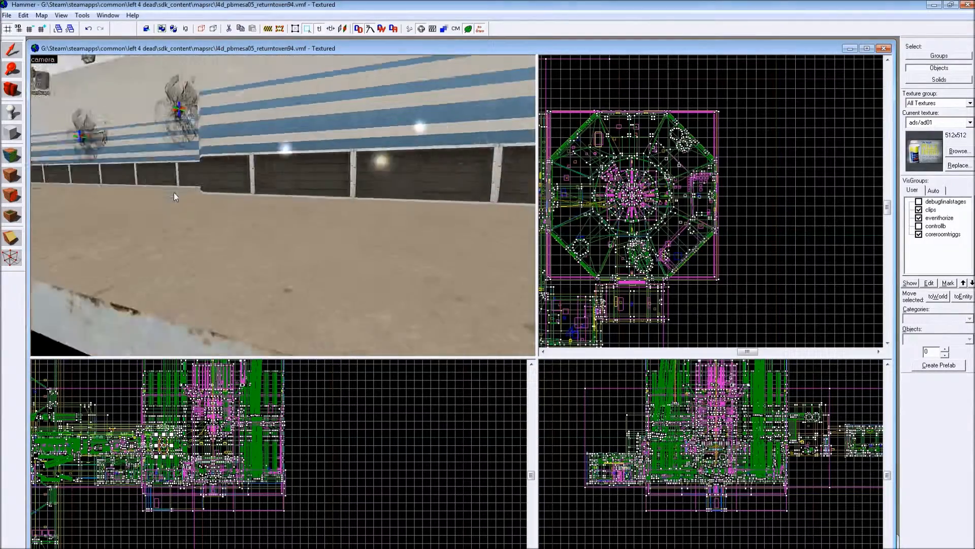
{"action": "key", "text": "w"}
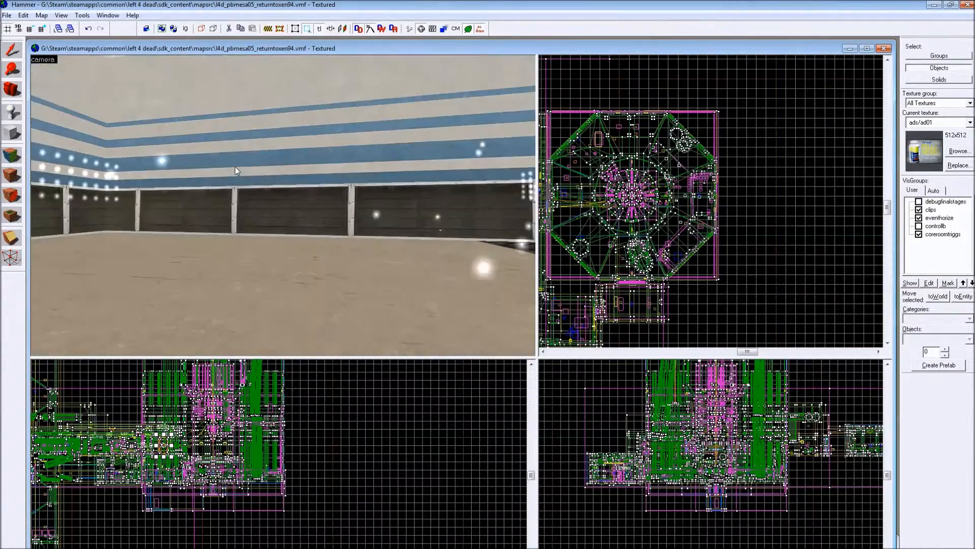
{"action": "key", "text": "w"}
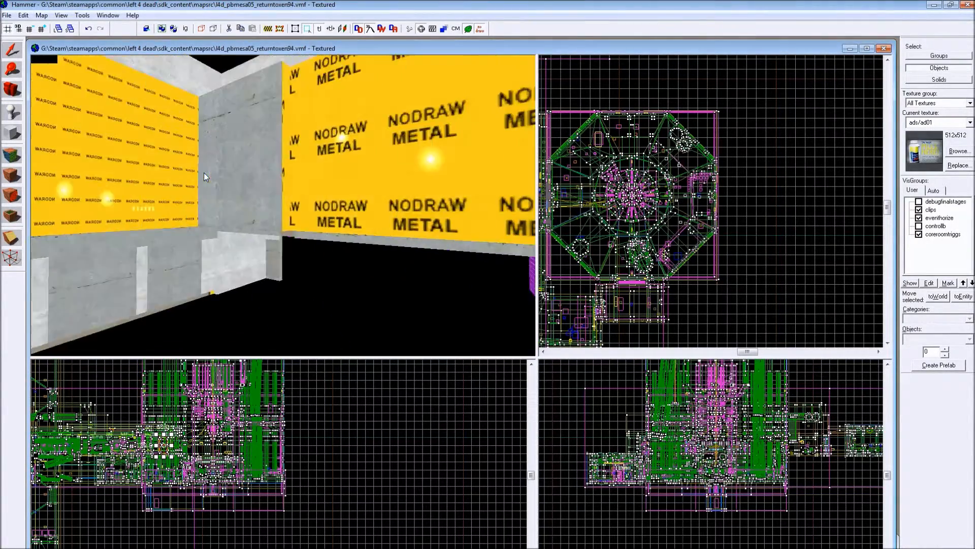
{"action": "key", "text": "w"}
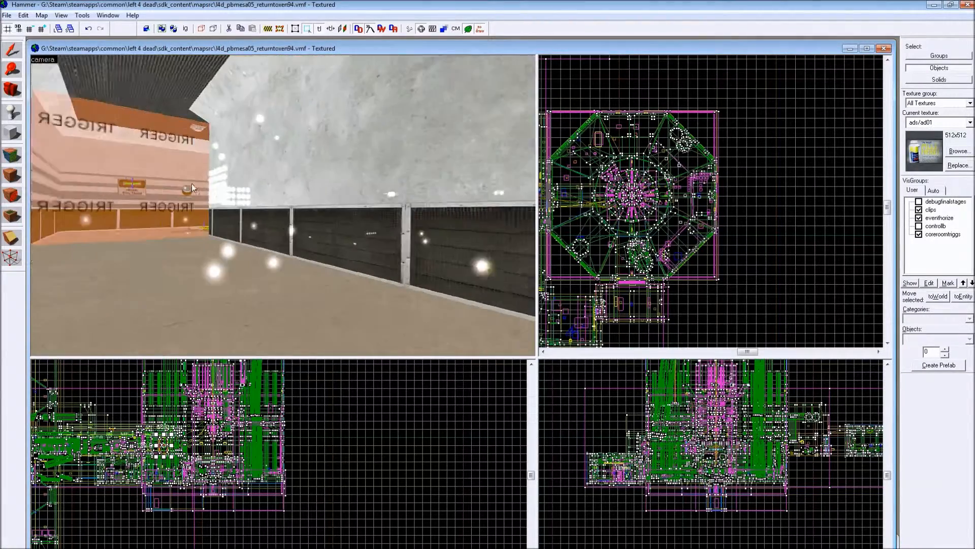
{"action": "key", "text": "w"}
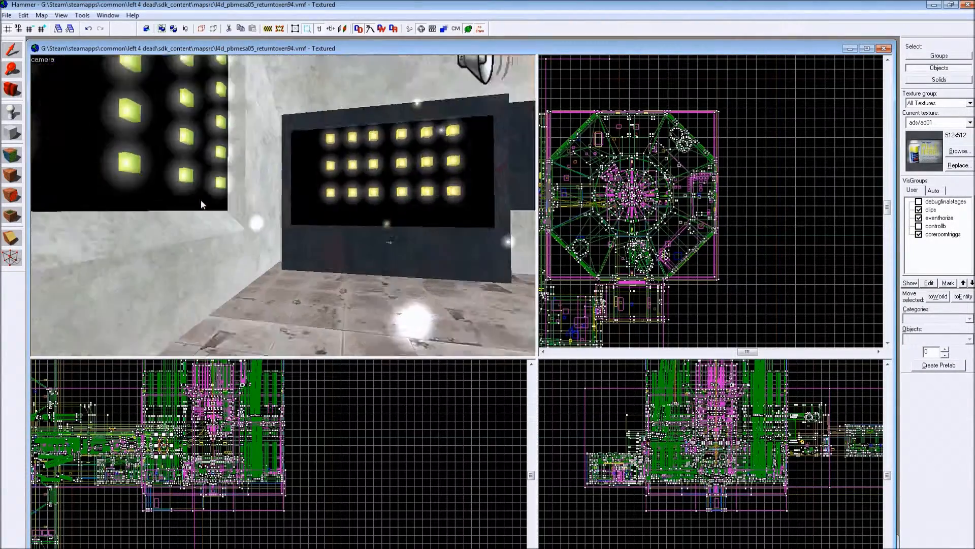
{"action": "key", "text": "w"}
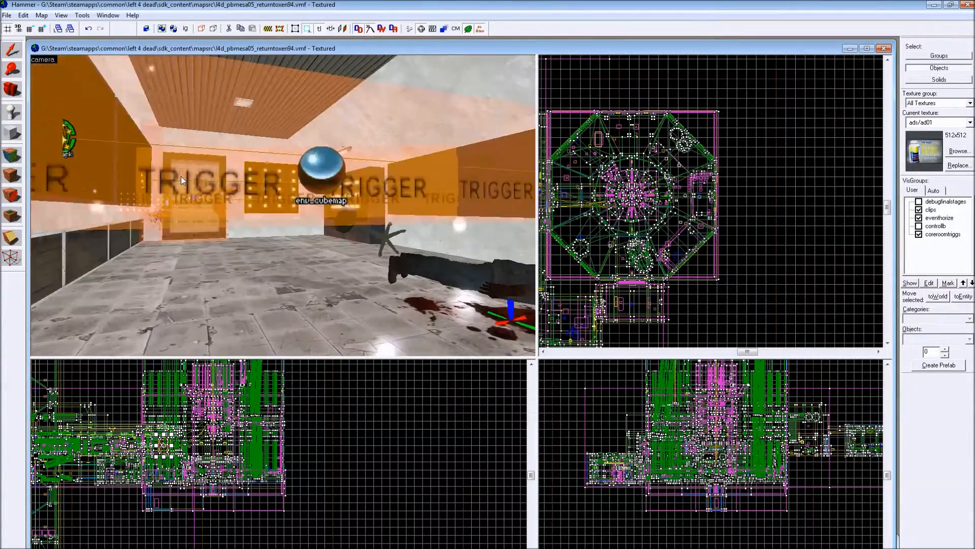
- Examine the trigger volumes and env_cubemap around the body in the tiled room
{"action": "key", "text": "Left"}
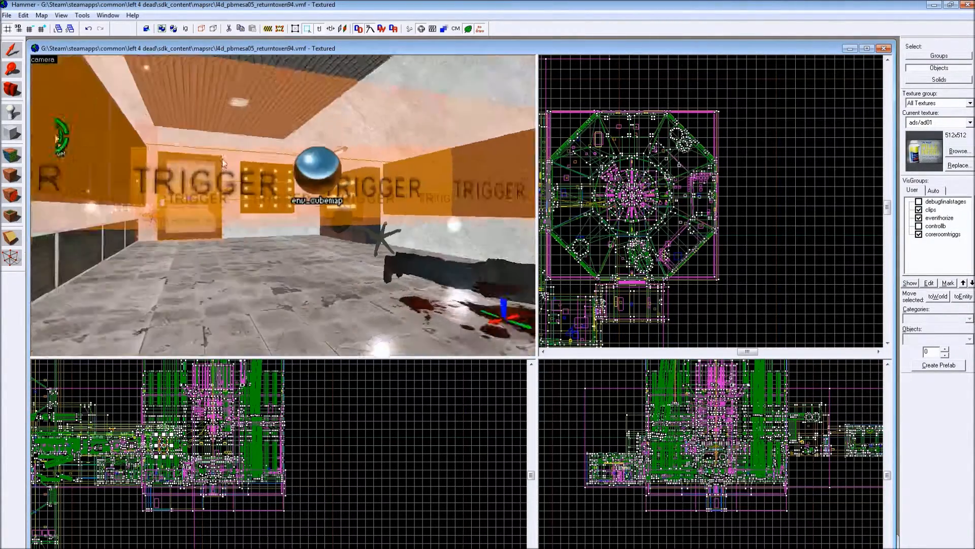
{"action": "key", "text": "Left"}
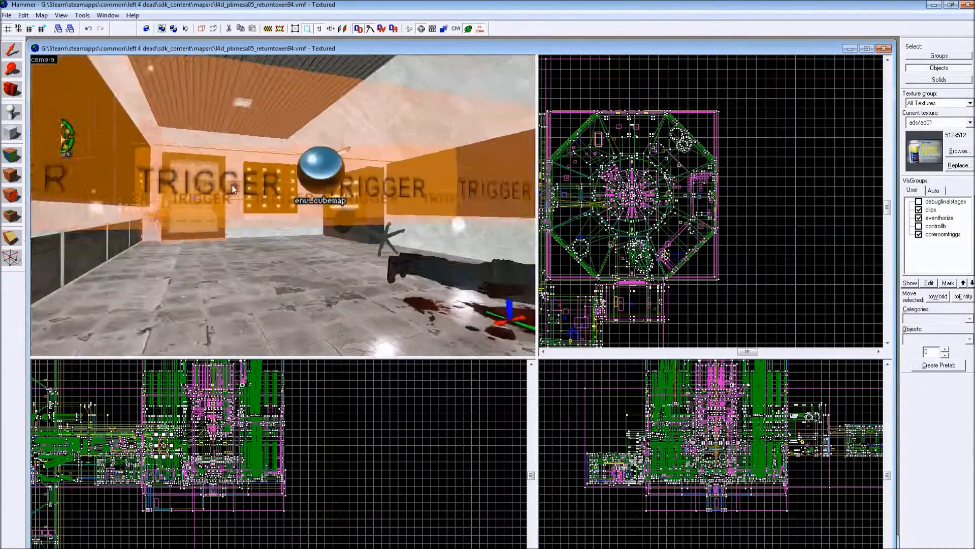
{"action": "key", "text": "Left"}
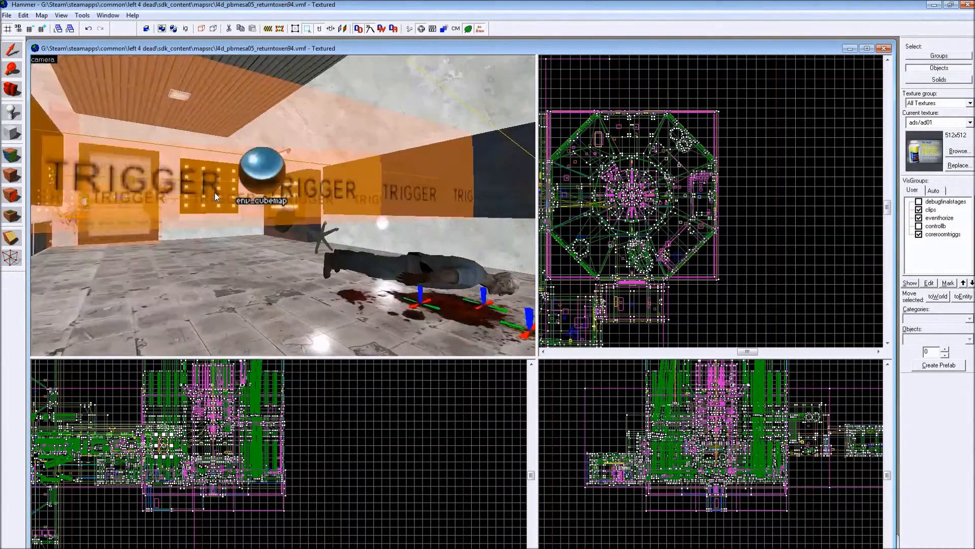
{"action": "key", "text": "Left"}
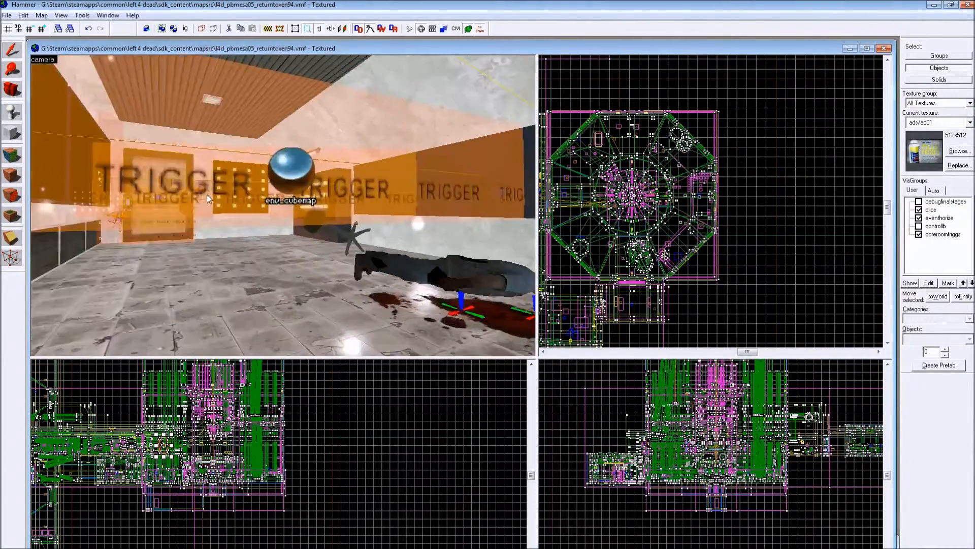
{"action": "key", "text": "Left"}
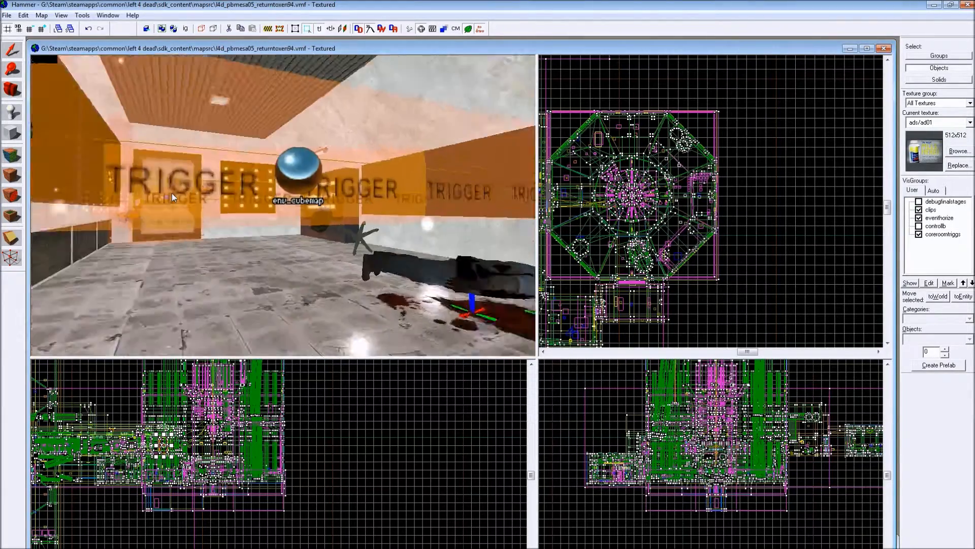
{"action": "key", "text": "Left"}
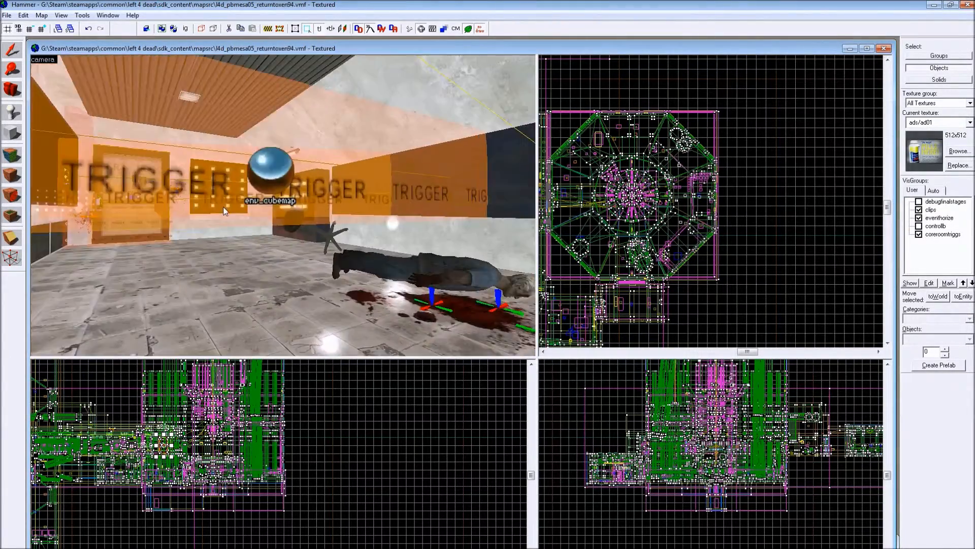
{"action": "key", "text": "Left"}
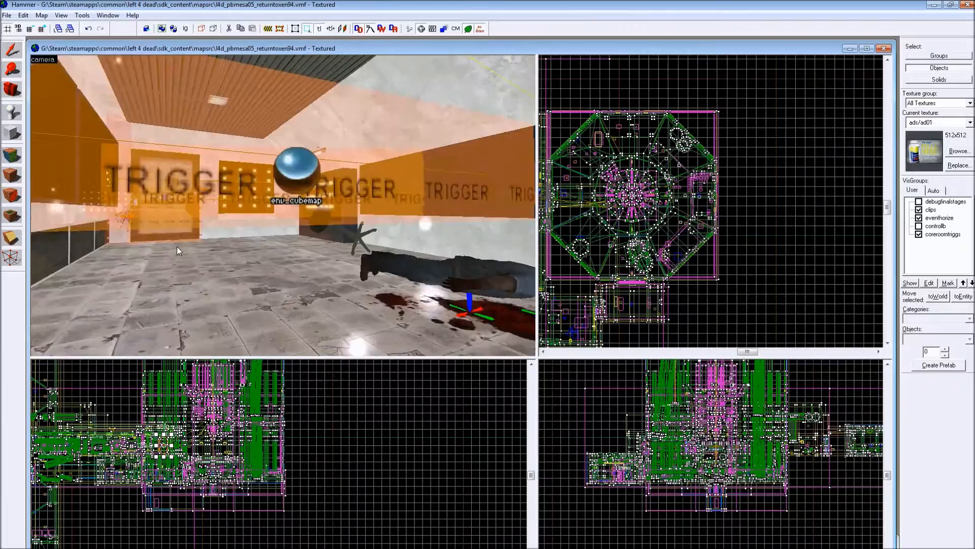
- Examine the scanner door with its area portal, surrounding trigger, logic_relay entities and logic_auto
{"action": "key", "text": "Left"}
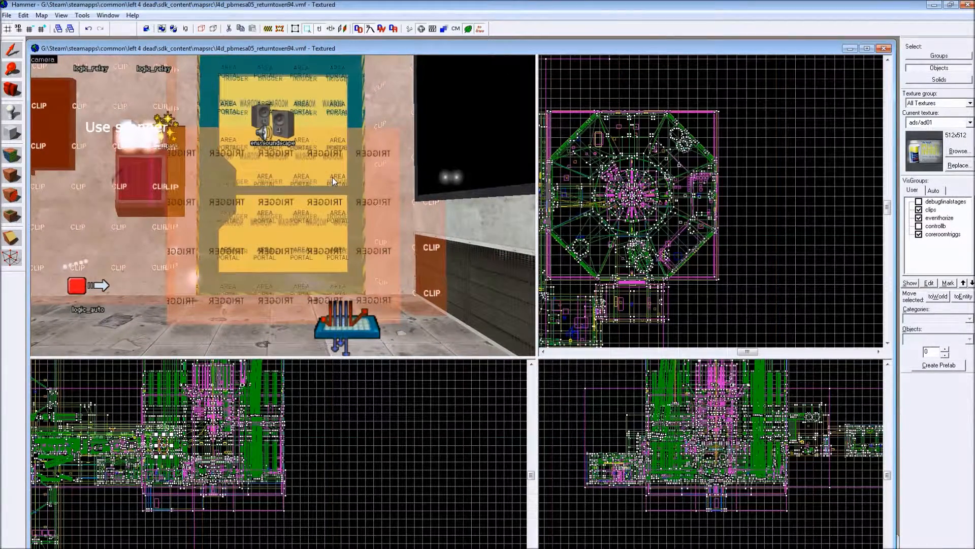
{"action": "key", "text": "Left"}
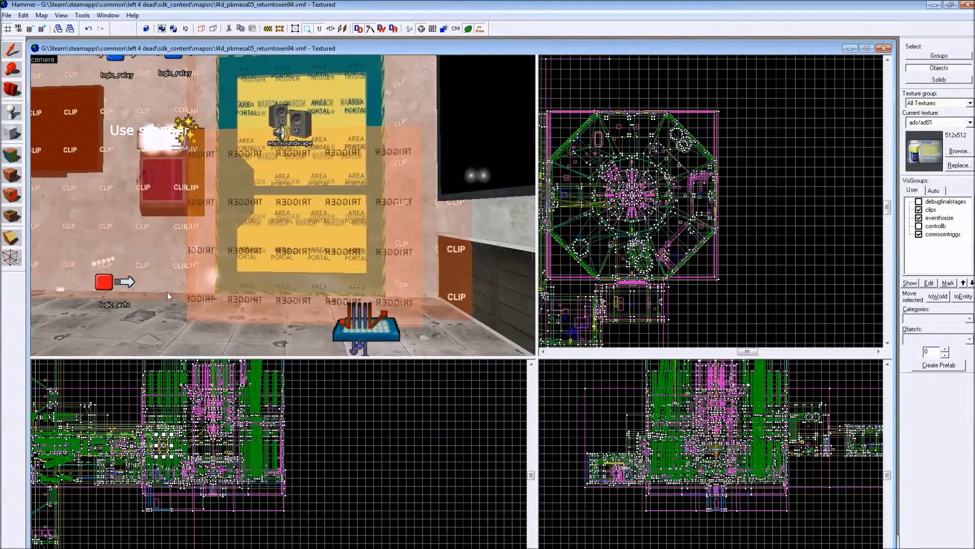
{"action": "key", "text": "Left"}
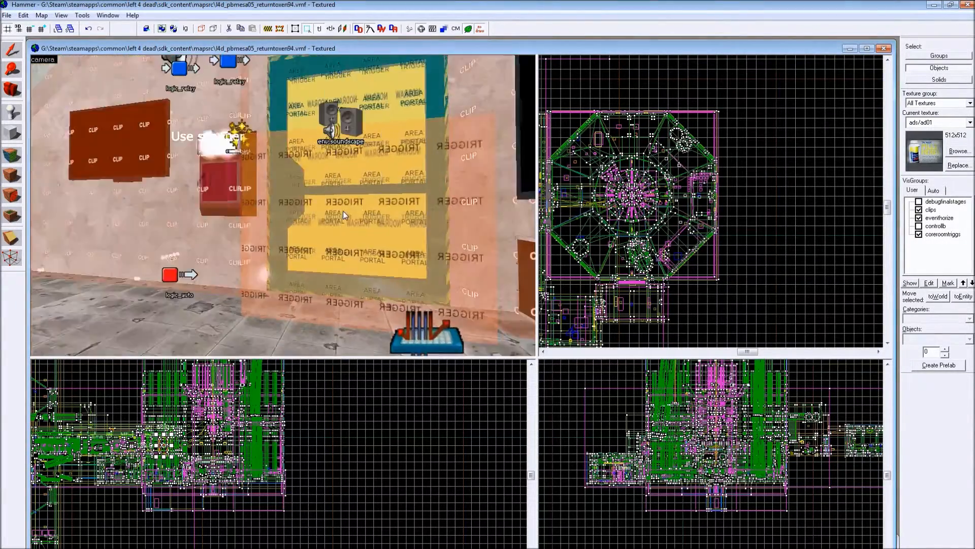
{"action": "key", "text": "Left"}
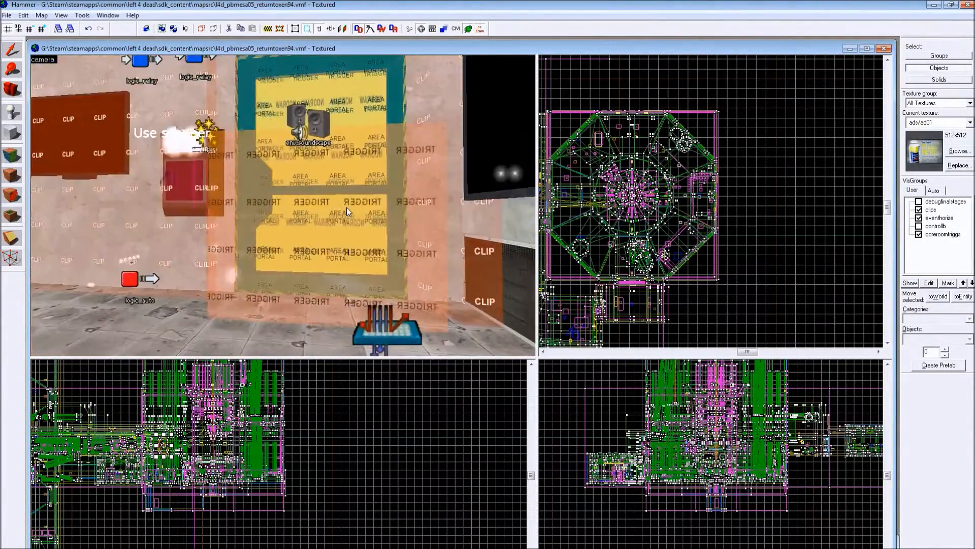
{"action": "key", "text": "Left"}
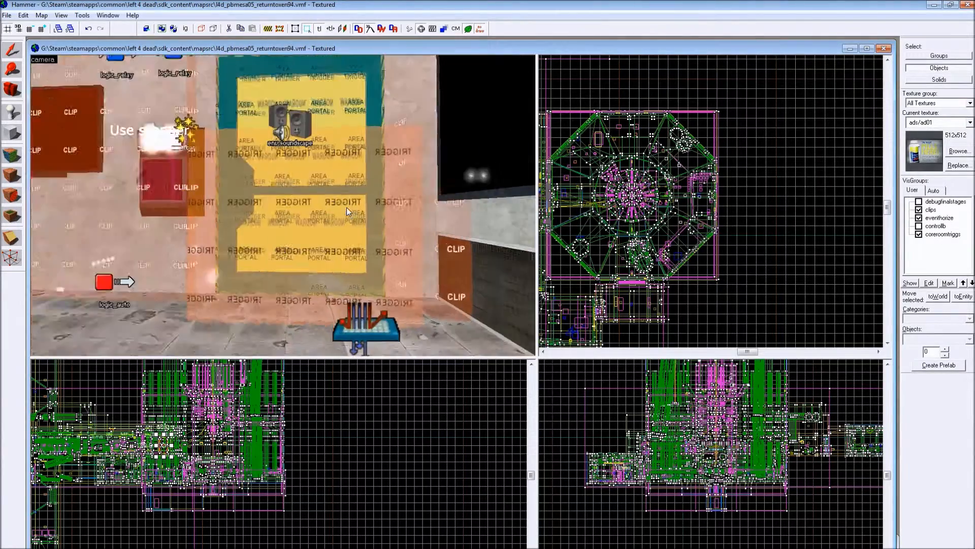
{"action": "key", "text": "Left"}
{"action": "key", "text": "Left"}
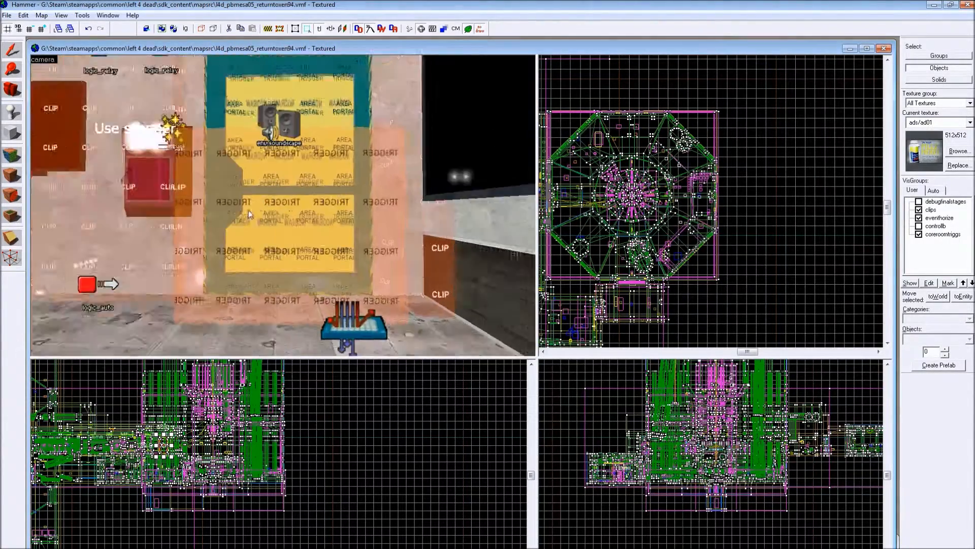
{"action": "key", "text": "Left"}
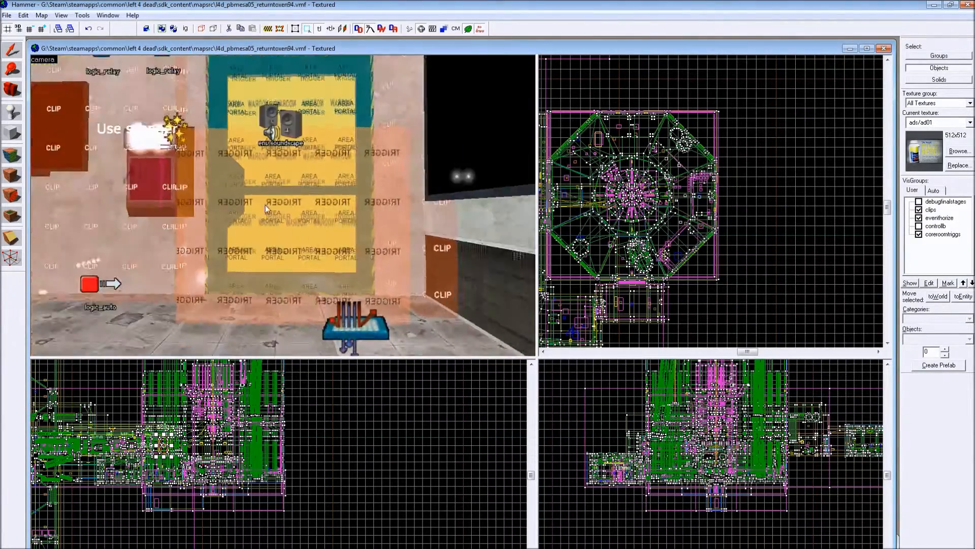
{"action": "key", "text": "Left"}
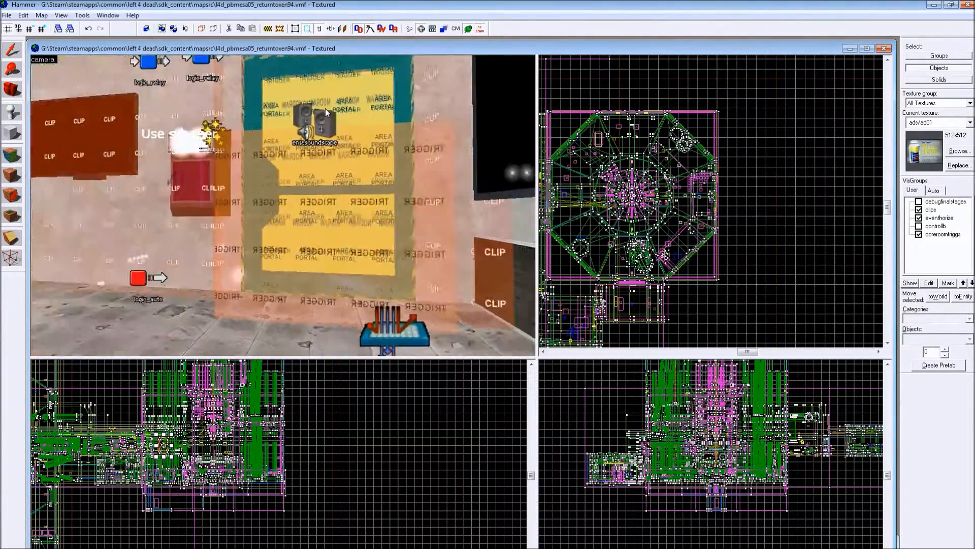
{"action": "key", "text": "Left"}
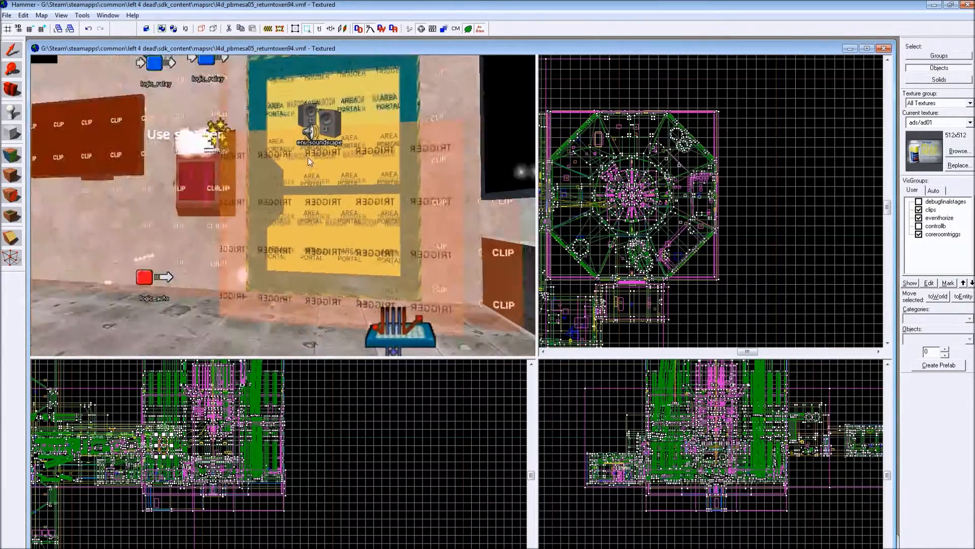
{"action": "key", "text": "Left"}
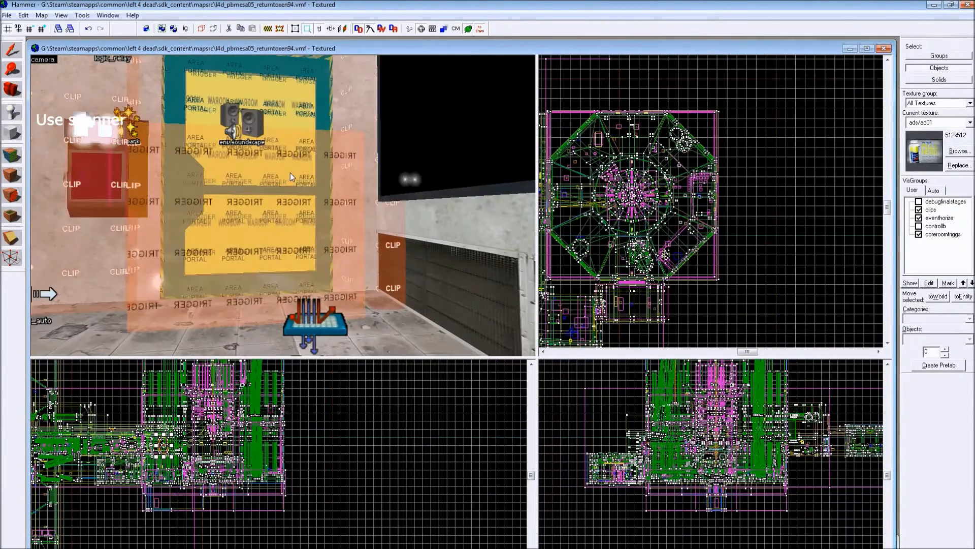
- View the glass-paned scanner door from its opposite side and select the door leaf
{"action": "scroll", "coordinate": [413, 211], "scroll_direction": "up", "scroll_amount": 1}
{"action": "key", "text": "Left"}
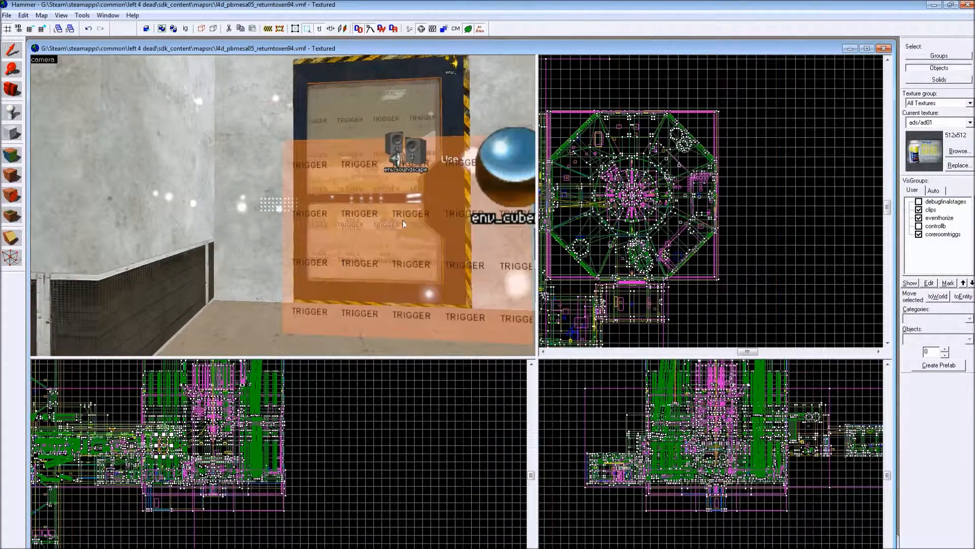
{"action": "left_click", "coordinate": [420, 74]}
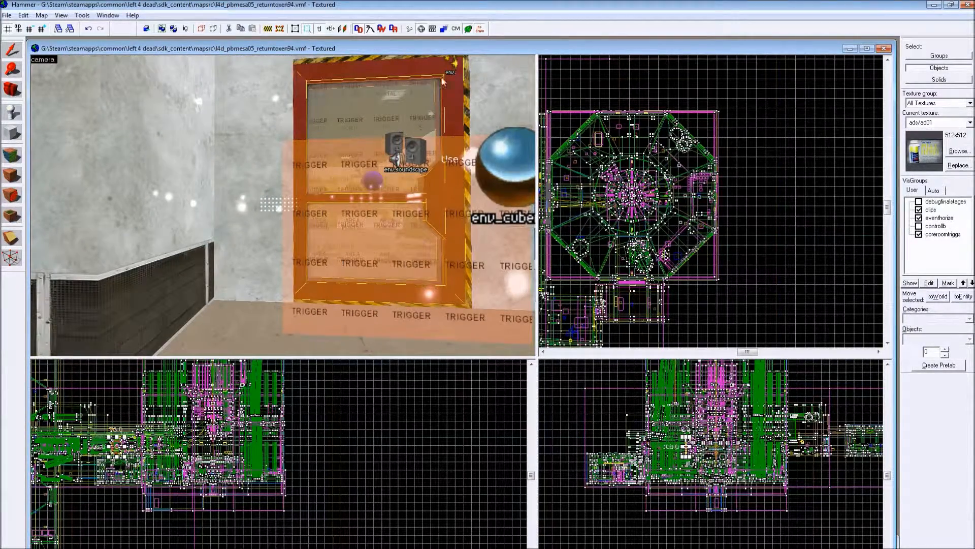
- Examine the scanner door, its trigger volume and the env_cubemap beside the blue-striped wall
{"action": "key", "text": "Left"}
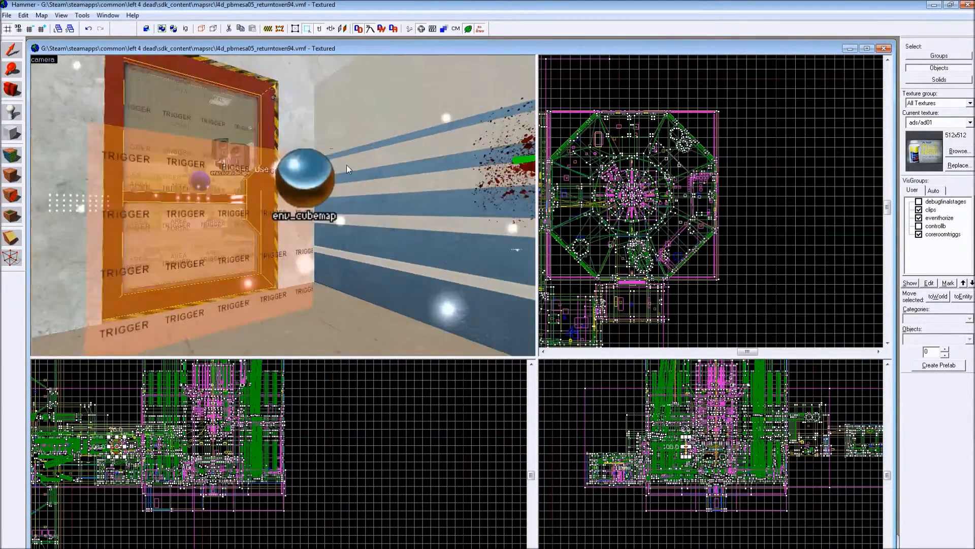
{"action": "key", "text": "Left"}
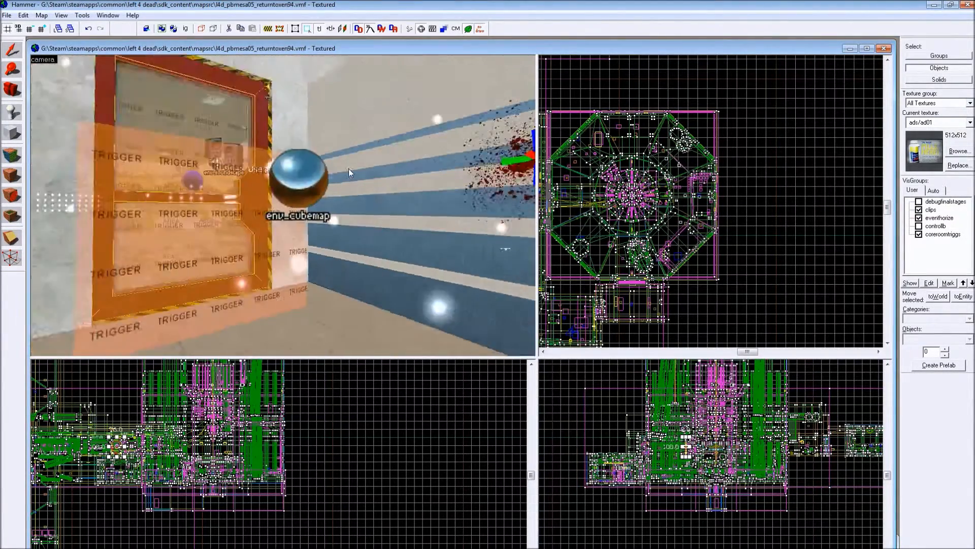
{"action": "key", "text": "Left"}
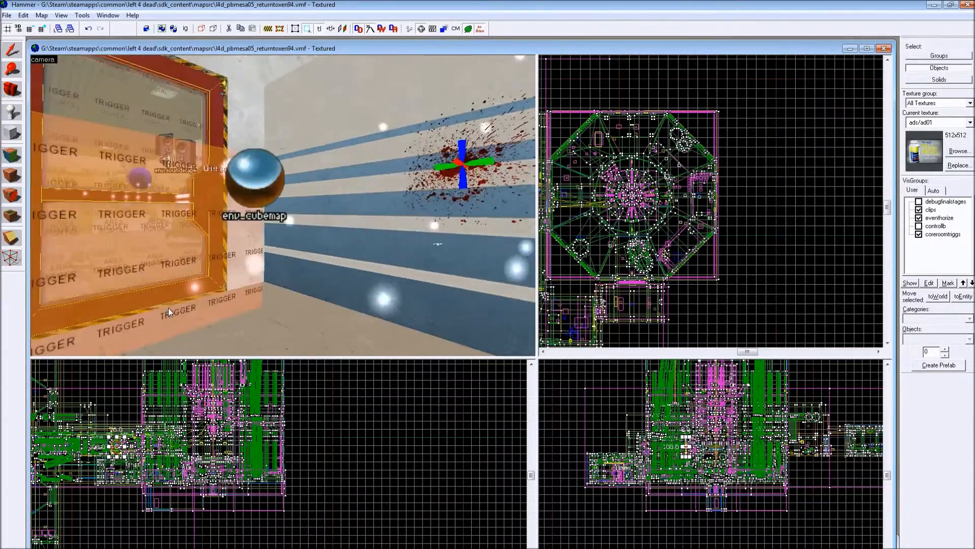
{"action": "key", "text": "Left"}
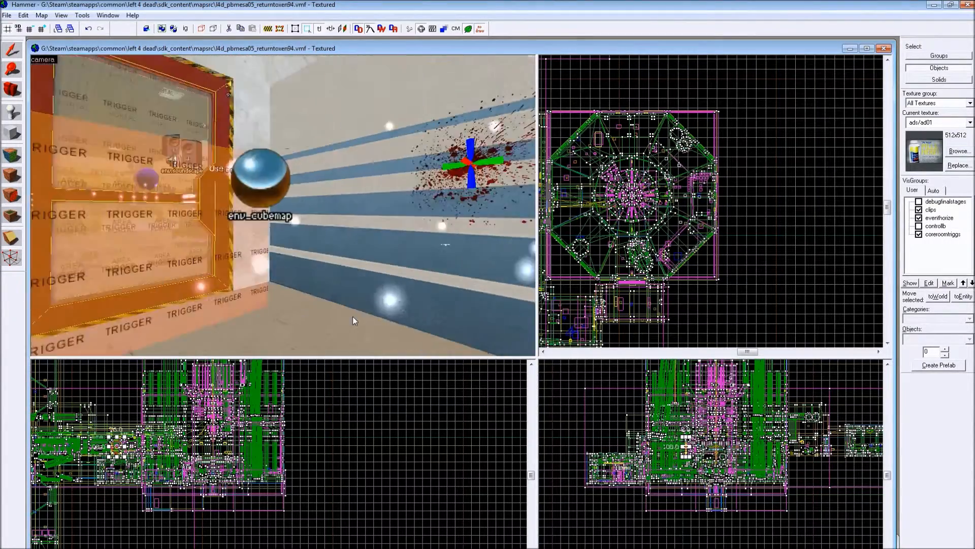
{"action": "key", "text": "Left"}
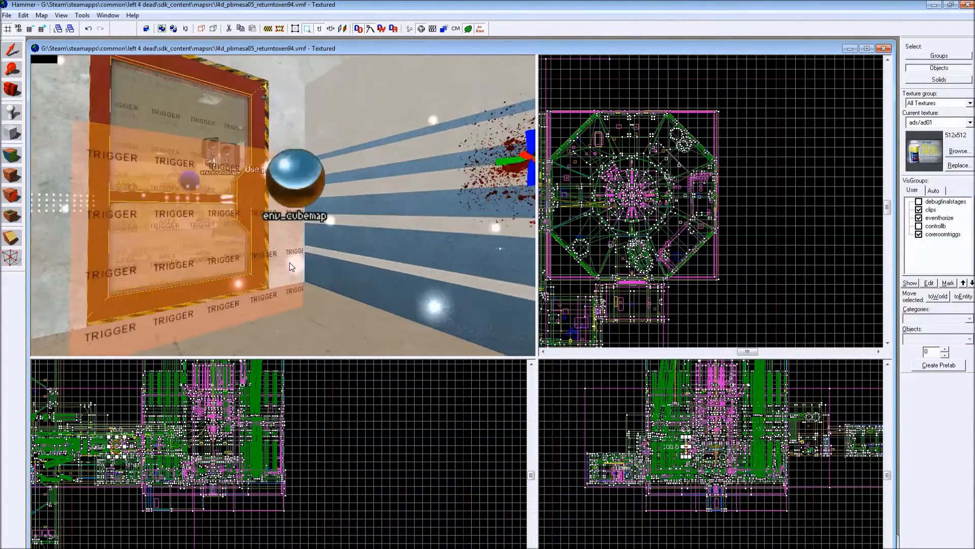
{"action": "key", "text": "Left"}
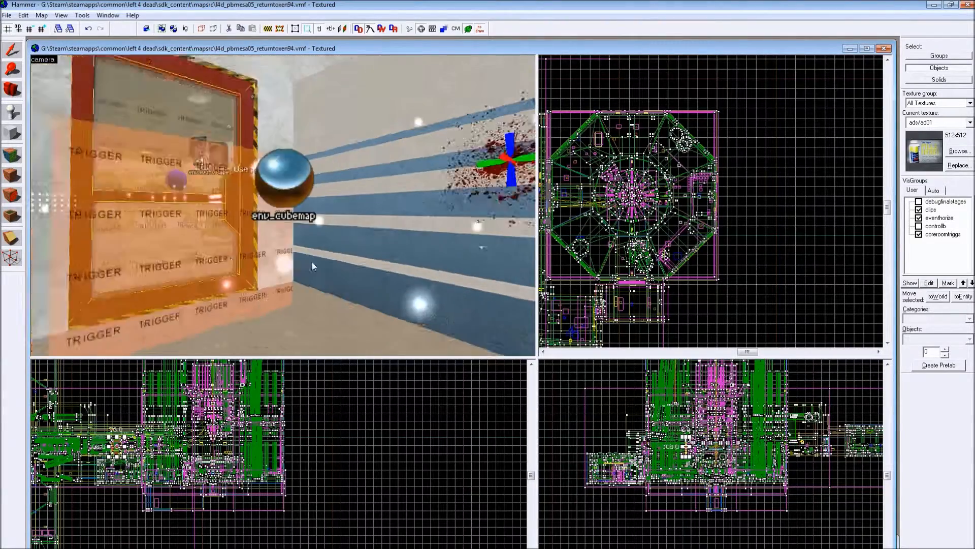
{"action": "key", "text": "Left"}
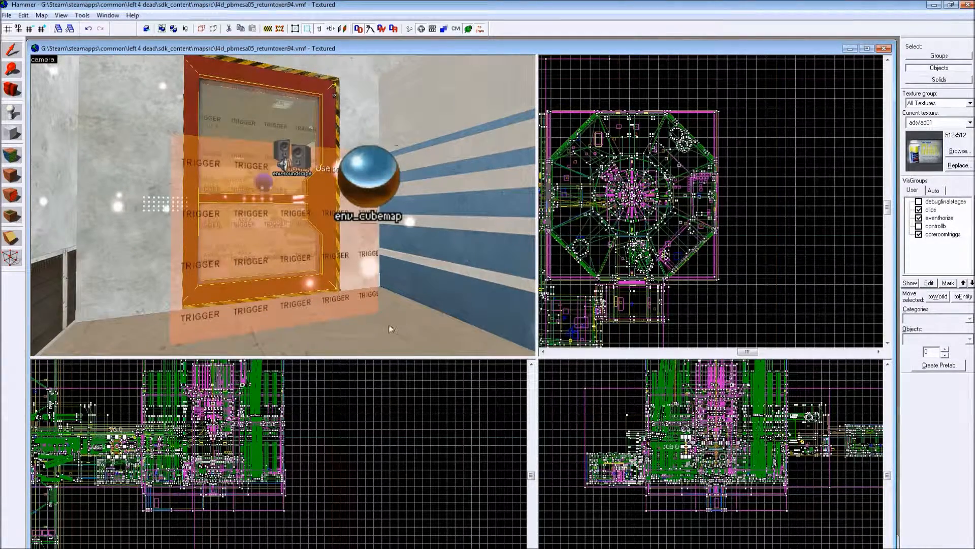
{"action": "key", "text": "Right"}
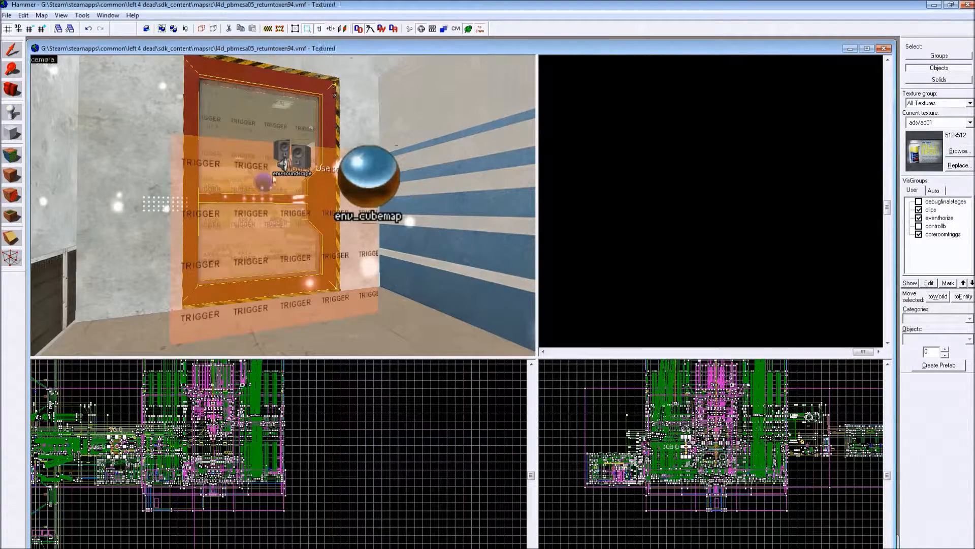
- Select the trigger volume in front of the scanner door and centre the 2D views on it
{"action": "left_click", "coordinate": [271, 175]}
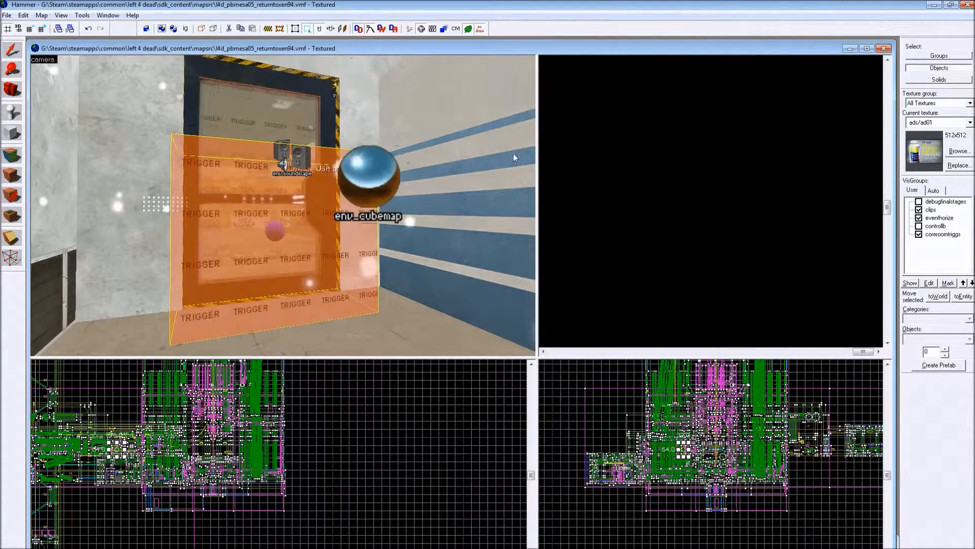
{"action": "key", "text": "ctrl+e"}
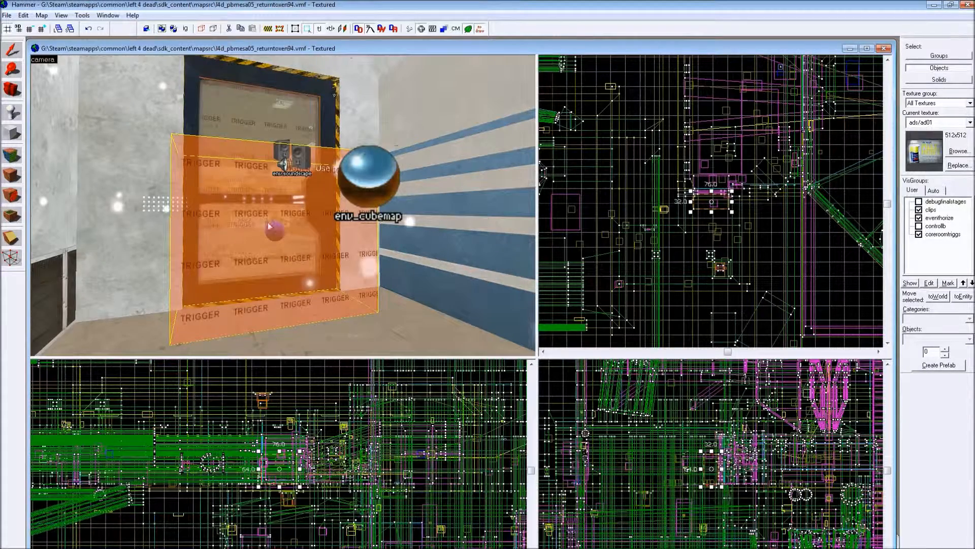
{"action": "key", "text": "z"}
{"action": "key", "text": "z"}
{"action": "scroll", "coordinate": [312, 209], "scroll_direction": "down", "scroll_amount": 1}
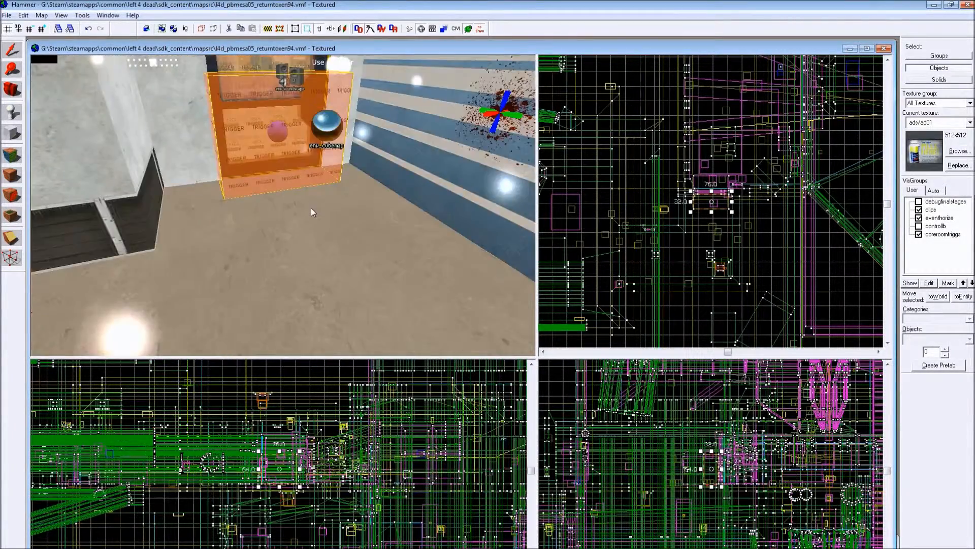
{"action": "key", "text": "z"}
{"action": "key", "text": "z"}
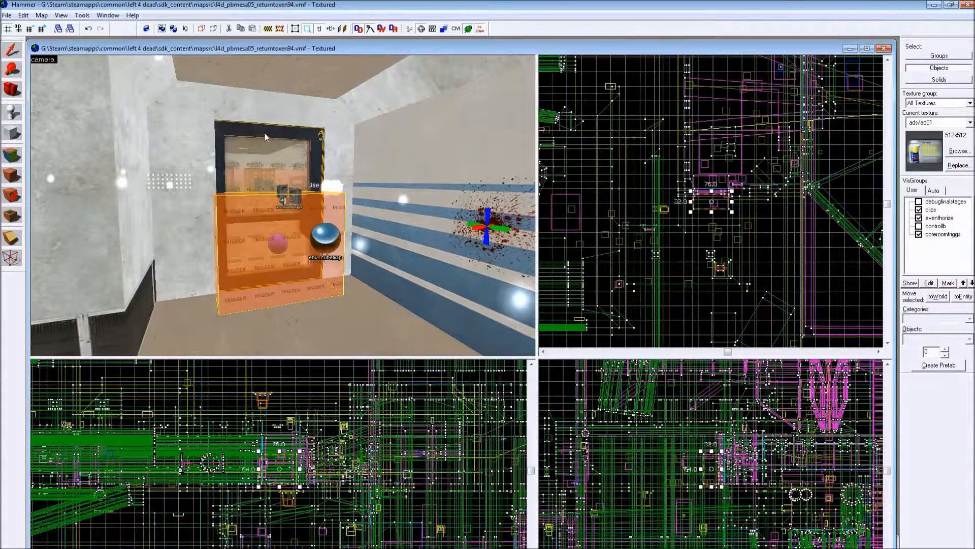
- Inspect the inputs of the retinal_scanner_door func_door, including the OnVersus entry from info_gamemode
{"action": "left_click", "coordinate": [264, 138]}
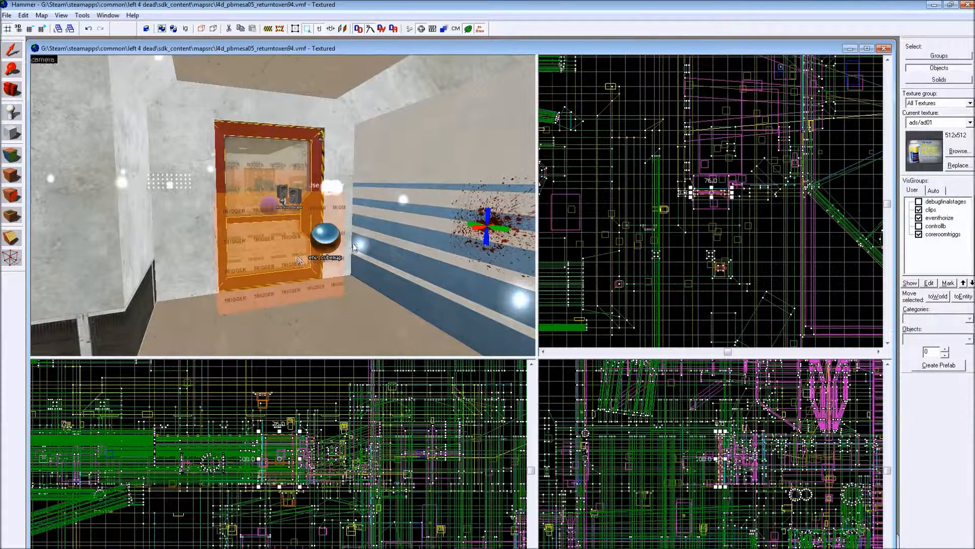
{"action": "left_click", "coordinate": [286, 139]}
{"action": "key", "text": "alt+Return"}
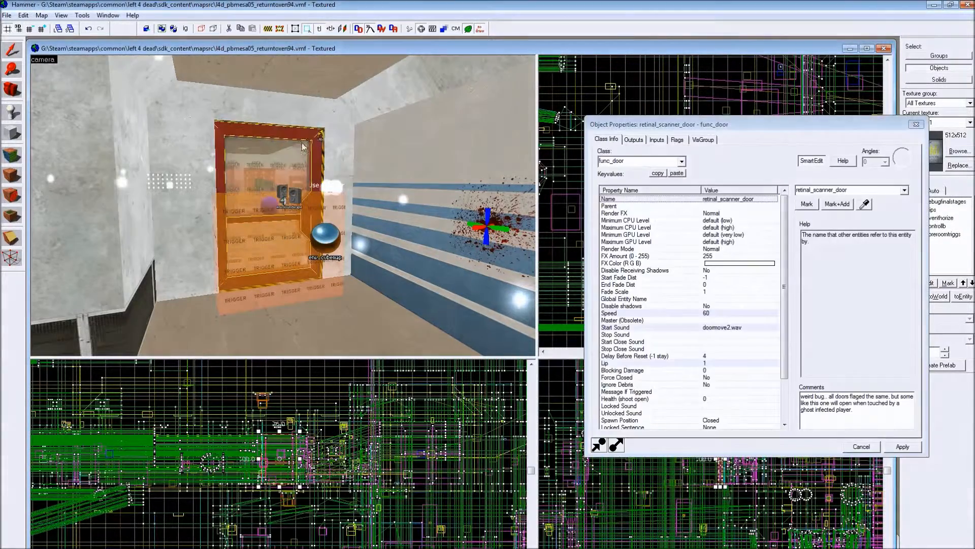
{"action": "left_click", "coordinate": [658, 140]}
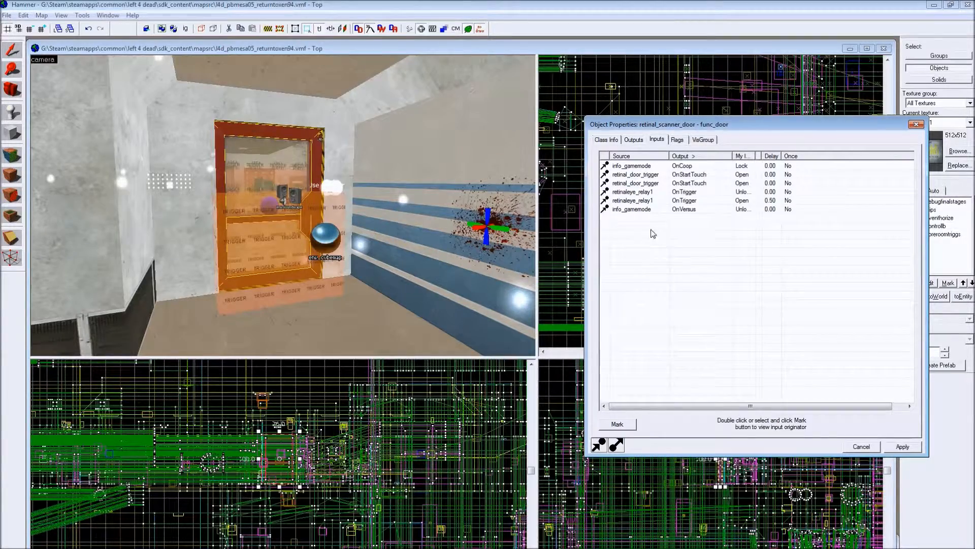
{"action": "left_click", "coordinate": [670, 212]}
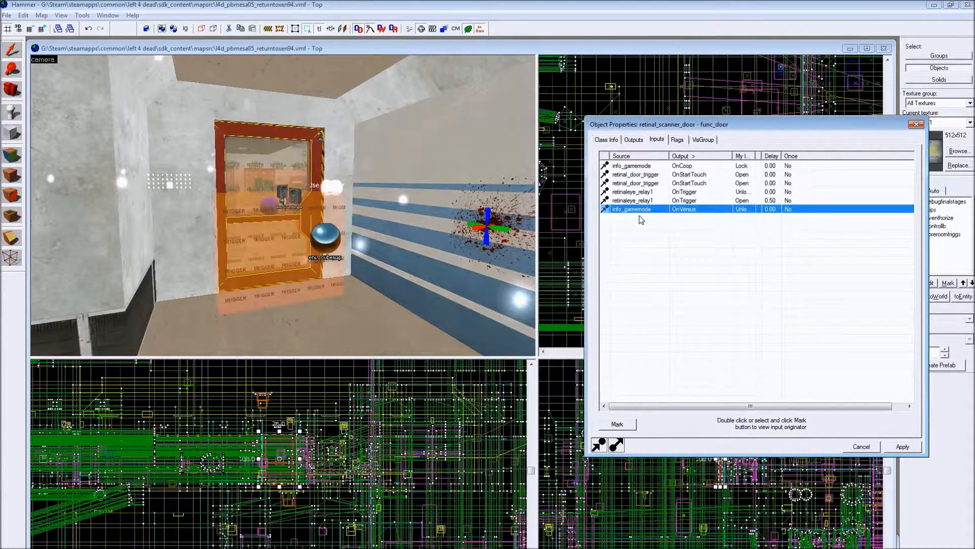
{"action": "left_click", "coordinate": [305, 139]}
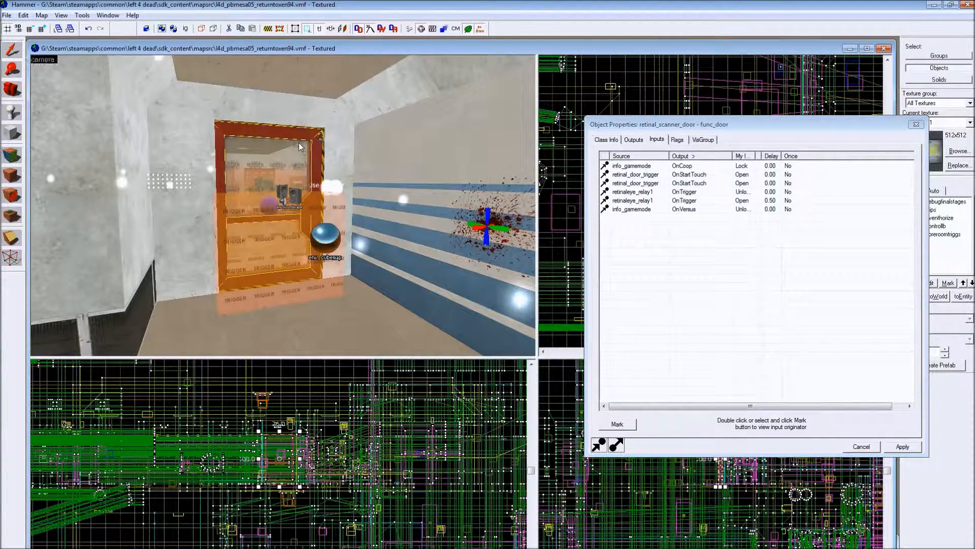
- Examine the retinal scanner and its clip brushes on the concrete wall beside the door
{"action": "key", "text": "z"}
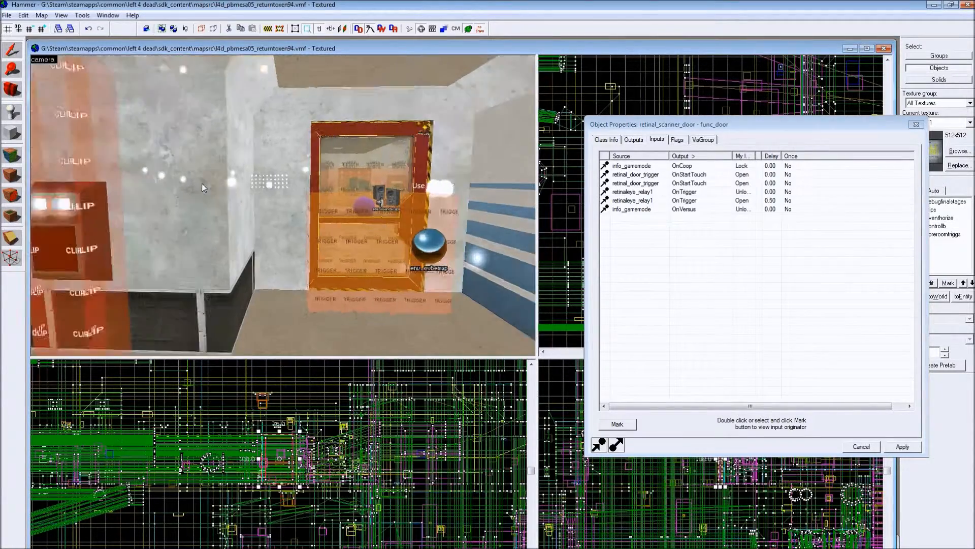
{"action": "key", "text": "z"}
{"action": "key", "text": "z"}
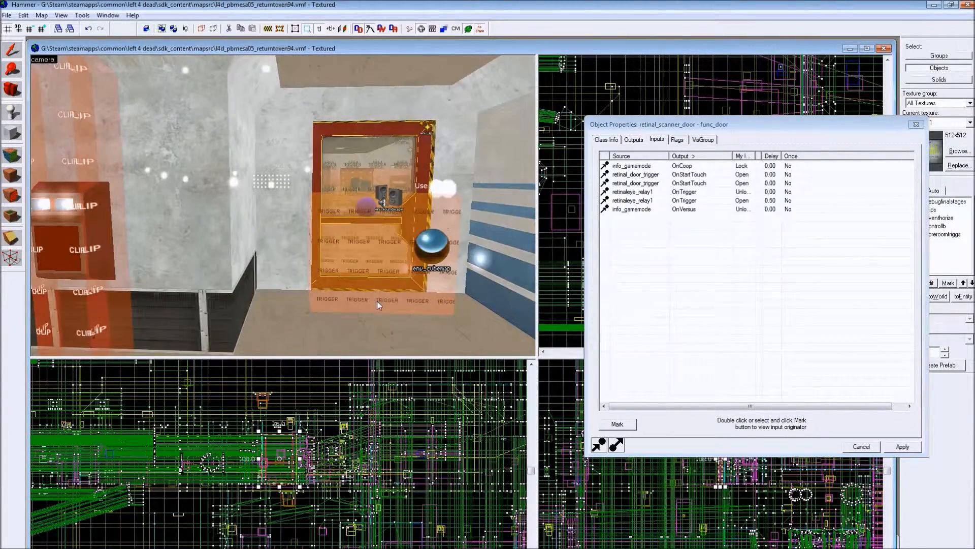
{"action": "key", "text": "z"}
{"action": "key", "text": "z"}
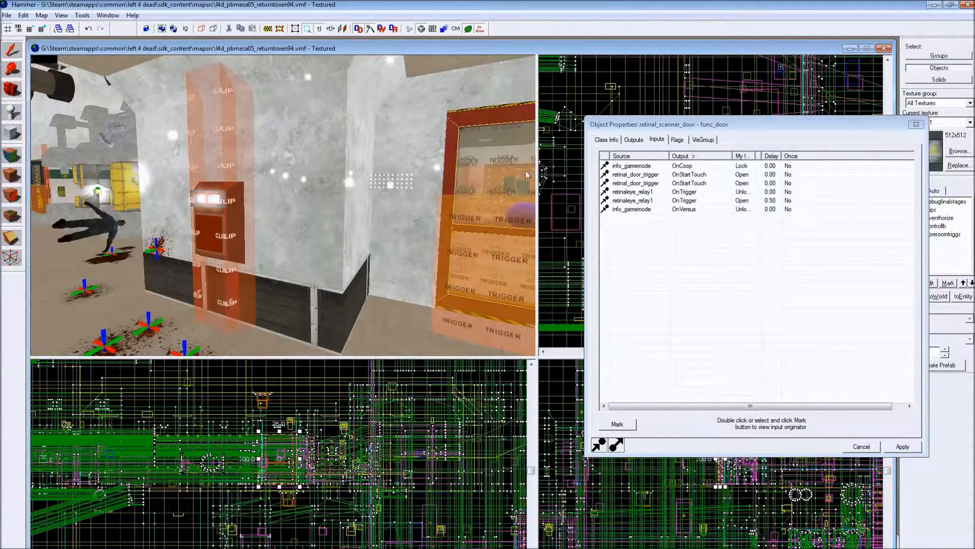
- Move the door's properties window clear of the top view and show the wider map layout there
{"action": "double_click", "coordinate": [632, 209]}
{"action": "left_click_drag", "start_coordinate": [657, 126], "coordinate": [602, 314]}
{"action": "scroll", "coordinate": [682, 153], "scroll_direction": "up", "scroll_amount": 4}
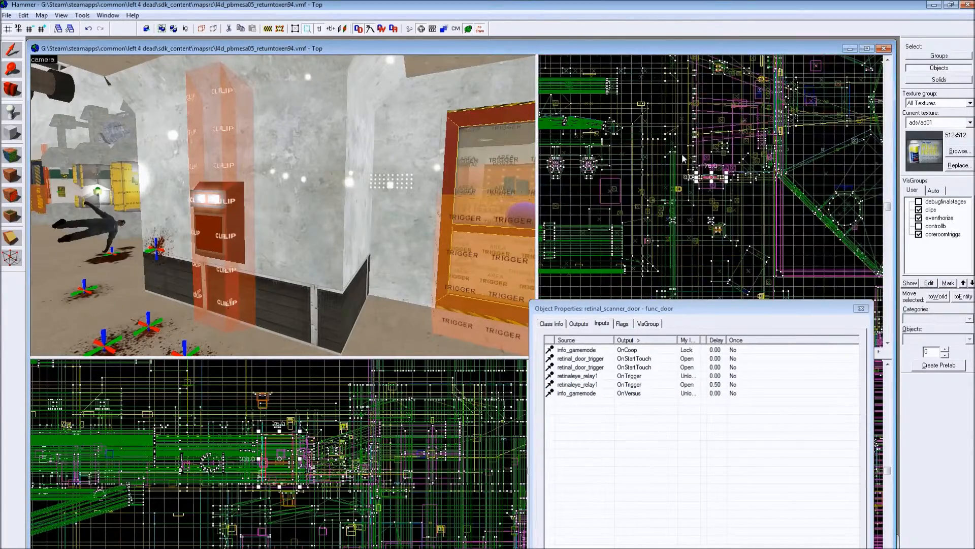
{"action": "key", "text": "Left"}
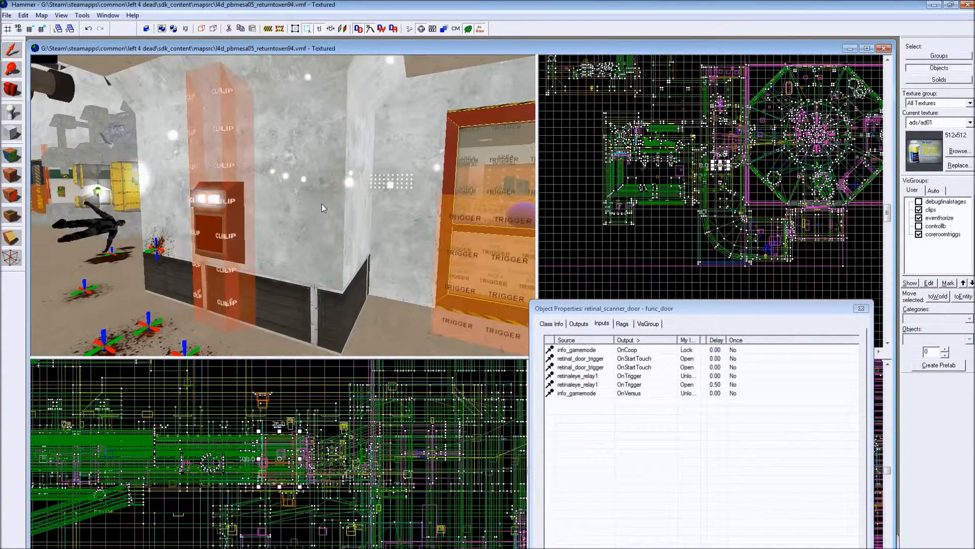
- Travel to the large octagonal core room and view its trigger and fog volumes
{"action": "key", "text": "z"}
{"action": "key", "text": "w"}
{"action": "key", "text": "z"}
{"action": "key", "text": "w"}
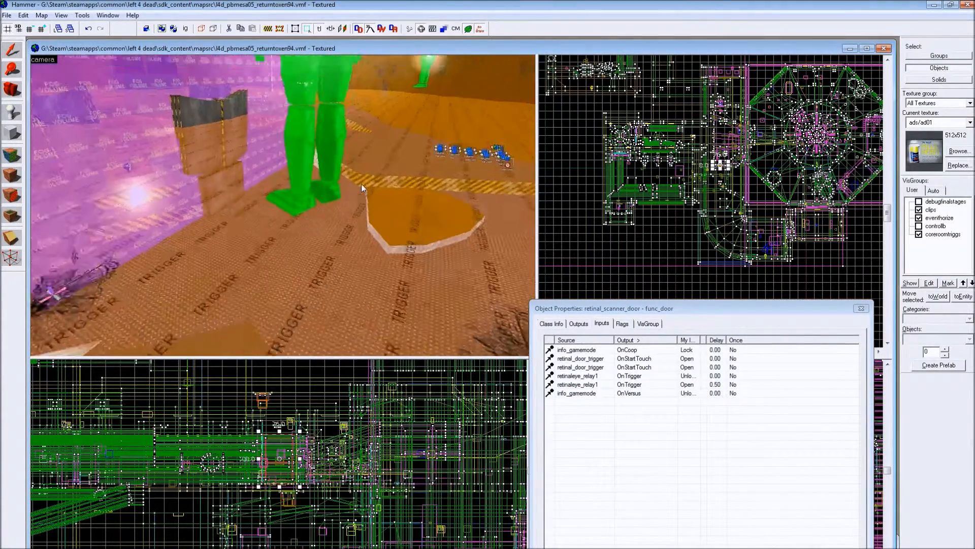
{"action": "key", "text": "s"}
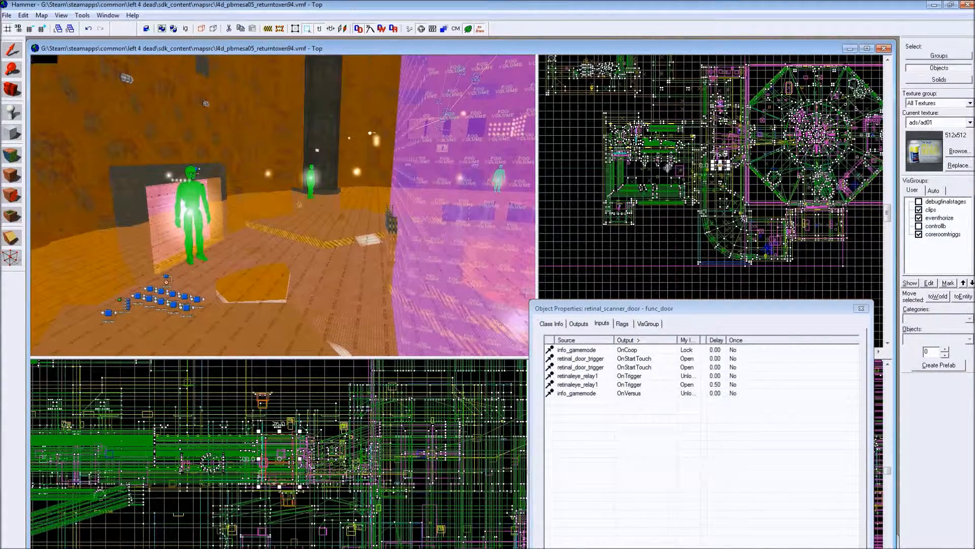
{"action": "key", "text": "Up"}
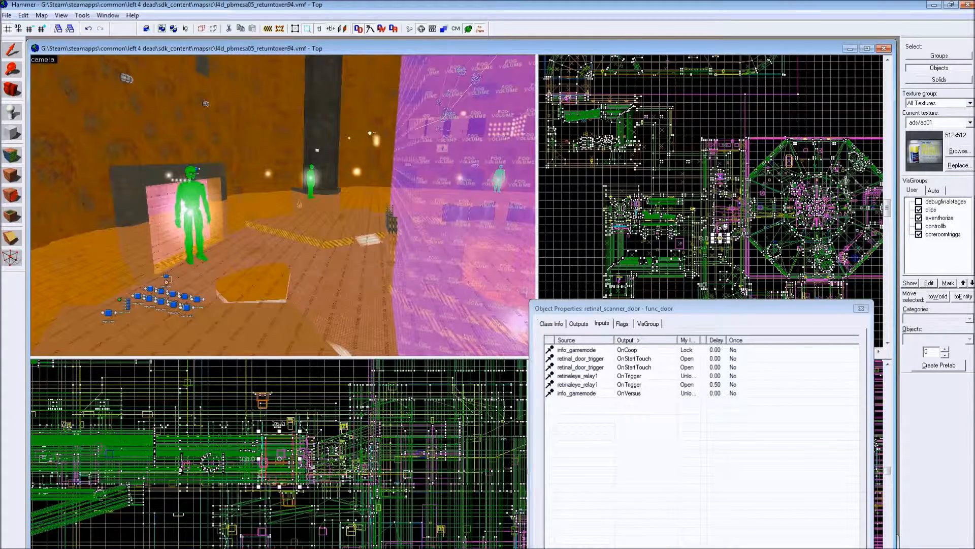
- Close the scanner door's properties and hide the coreroomtriggs VisGroup
{"action": "left_click", "coordinate": [861, 308]}
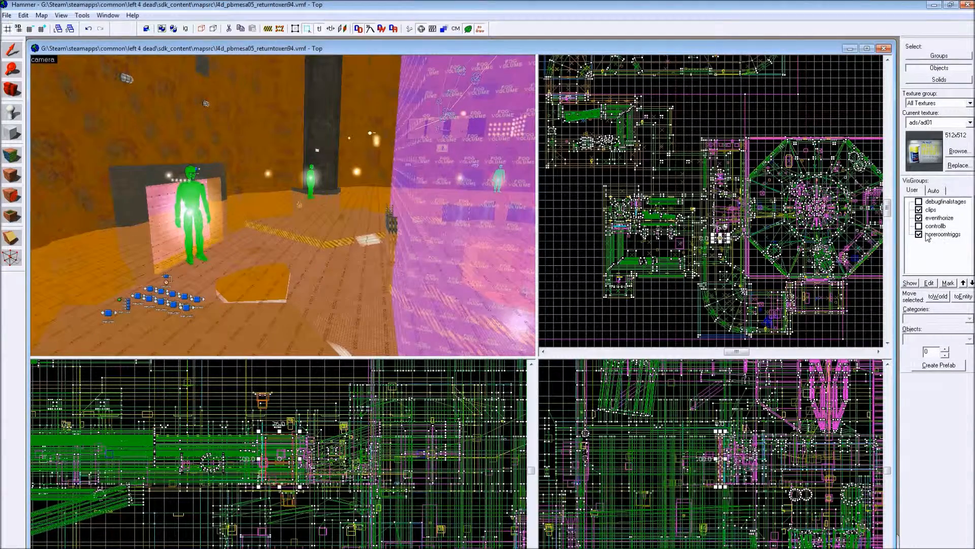
{"action": "left_click", "coordinate": [919, 235]}
{"action": "key", "text": "z"}
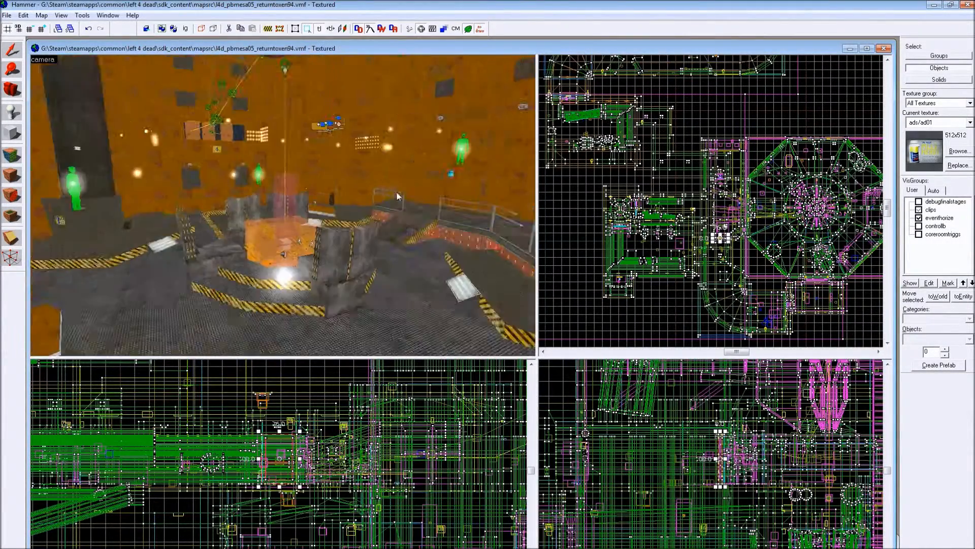
- Examine the core room's central pit, with its surrounding barriers, trigger brush and env_shake
{"action": "key", "text": "w"}
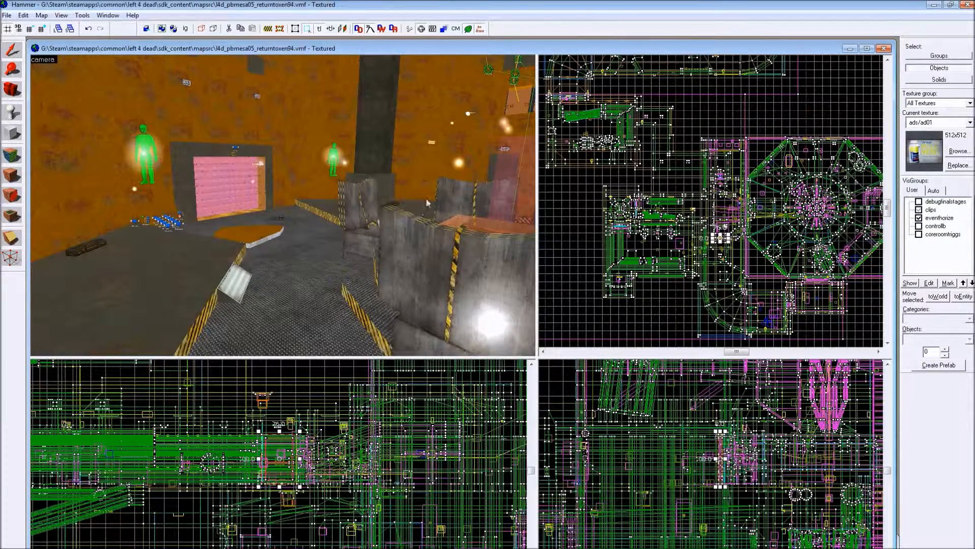
{"action": "scroll", "coordinate": [441, 205], "scroll_direction": "down", "scroll_amount": 3}
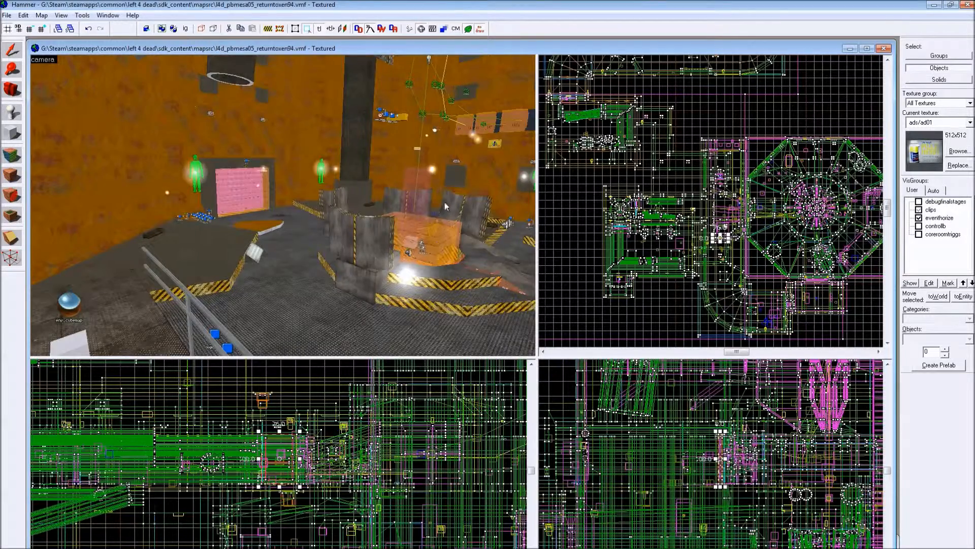
{"action": "key", "text": "Right"}
{"action": "scroll", "coordinate": [414, 208], "scroll_direction": "up", "scroll_amount": 6}
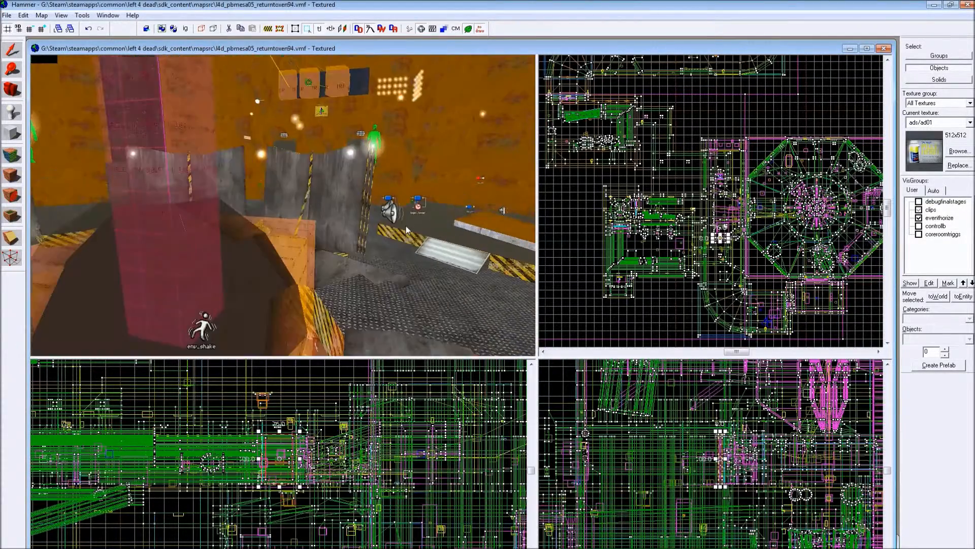
{"action": "key", "text": "Left"}
{"action": "key", "text": "Down"}
{"action": "scroll", "coordinate": [405, 226], "scroll_direction": "down", "scroll_amount": 4}
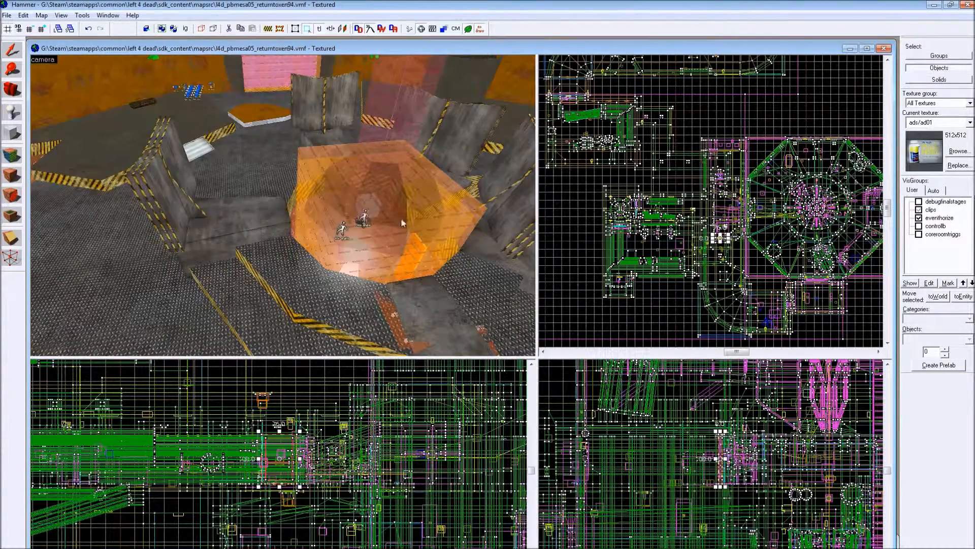
- Select barrier panels around the central pit and survey the core room's walkway, ladder and upper area
{"action": "left_click", "coordinate": [148, 174]}
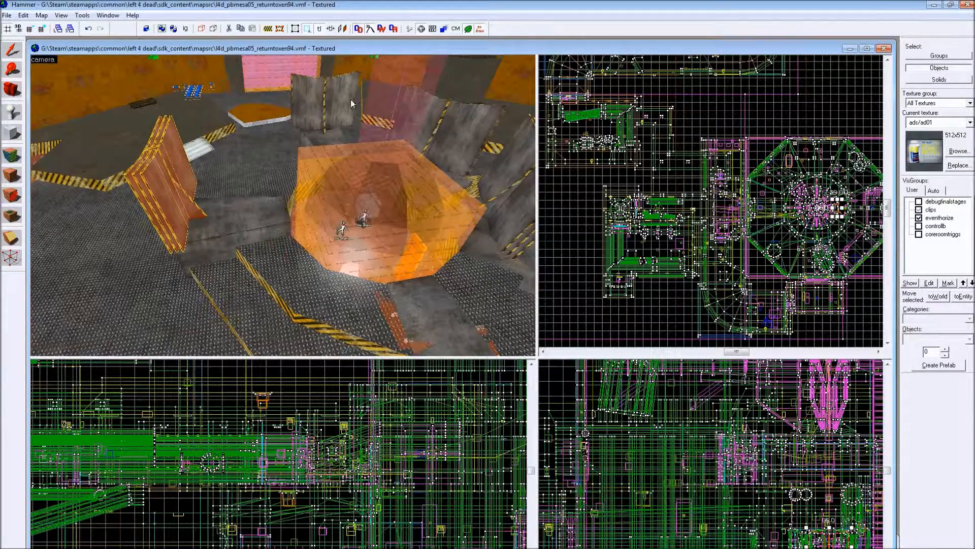
{"action": "left_click", "coordinate": [338, 105]}
{"action": "key", "text": "Left"}
{"action": "scroll", "coordinate": [221, 175], "scroll_direction": "up", "scroll_amount": 4}
{"action": "key", "text": "Up"}
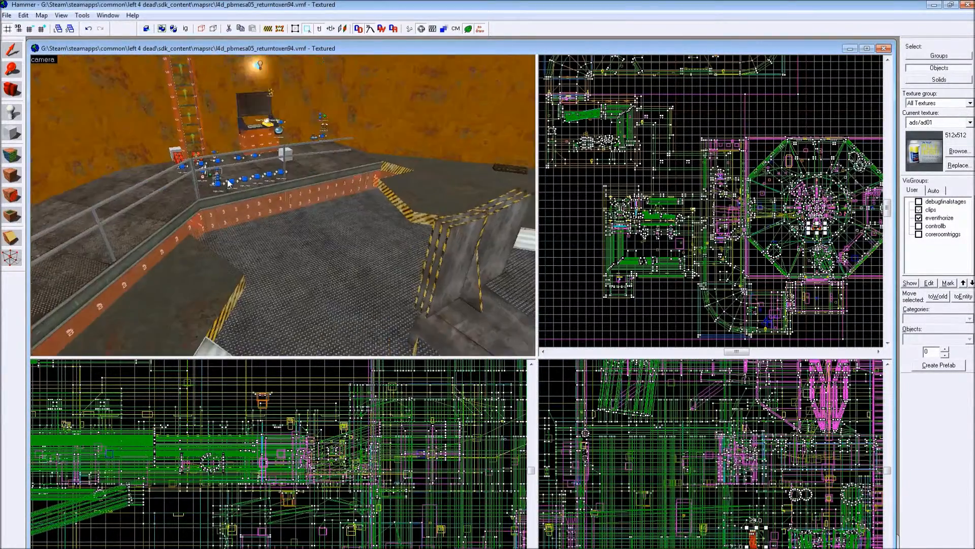
{"action": "scroll", "coordinate": [247, 211], "scroll_direction": "up", "scroll_amount": 2}
{"action": "key", "text": "Right"}
{"action": "scroll", "coordinate": [240, 217], "scroll_direction": "down", "scroll_amount": 4}
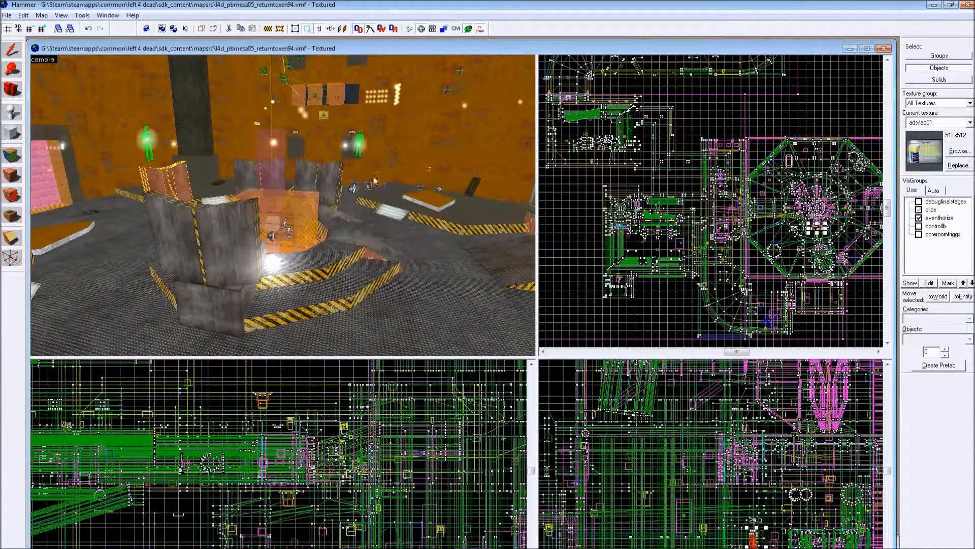
{"action": "key", "text": "Up"}
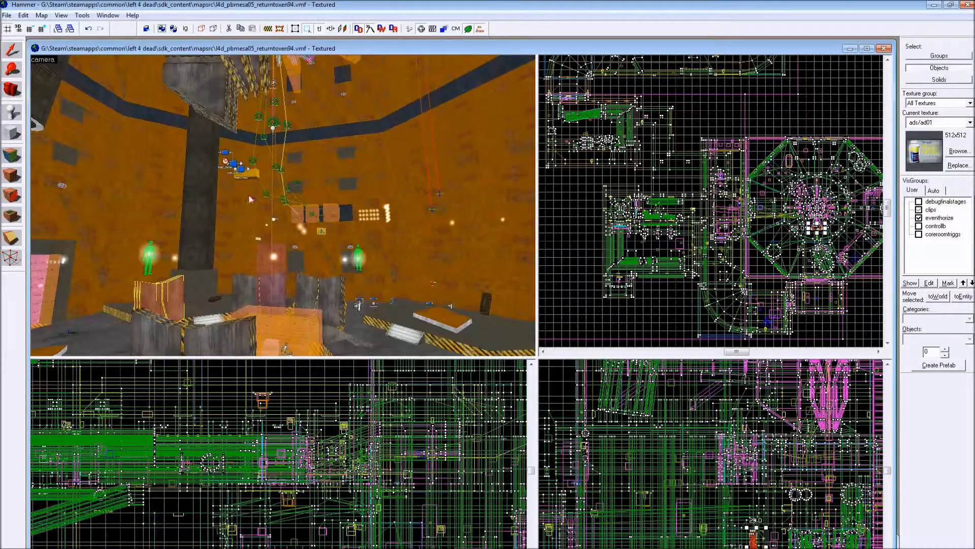
- Survey the core room's floor, railings and barriers around the central pit, and the overhead walkway and pipe
{"action": "key", "text": "Down"}
{"action": "key", "text": "Left"}
{"action": "key", "text": "Right"}
{"action": "key", "text": "Right"}
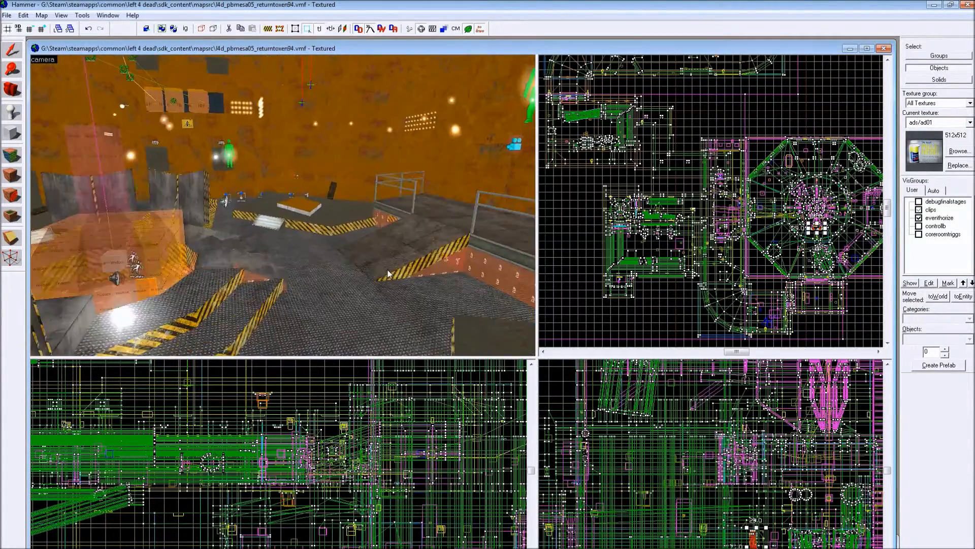
{"action": "key", "text": "Down"}
{"action": "scroll", "coordinate": [335, 279], "scroll_direction": "up", "scroll_amount": 4}
{"action": "key", "text": "Up"}
{"action": "key", "text": "Up"}
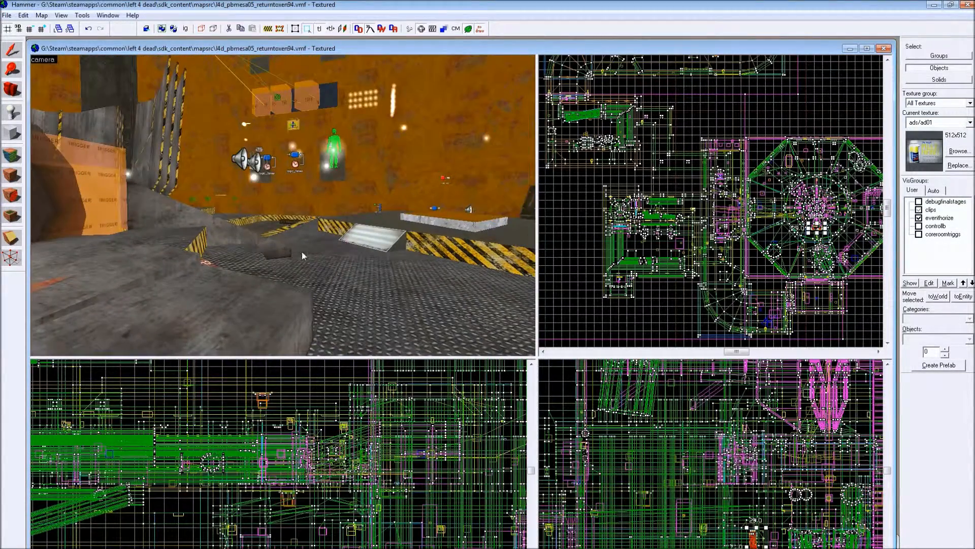
{"action": "key", "text": "Left"}
{"action": "key", "text": "Up"}
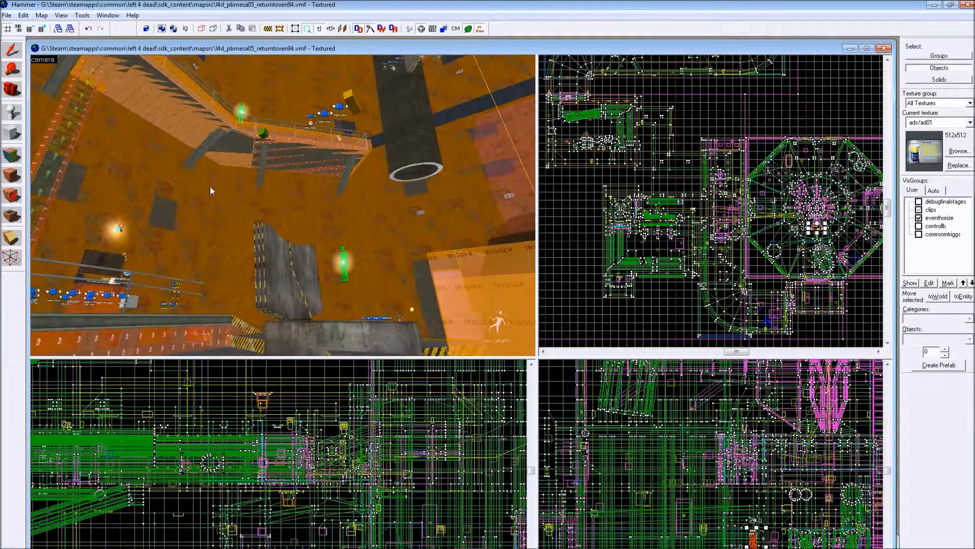
- Open the properties of the info_teleport_destination coreteledestlow1 and view its position relative to the core room's barriers, console and ladder
{"action": "double_click", "coordinate": [345, 264]}
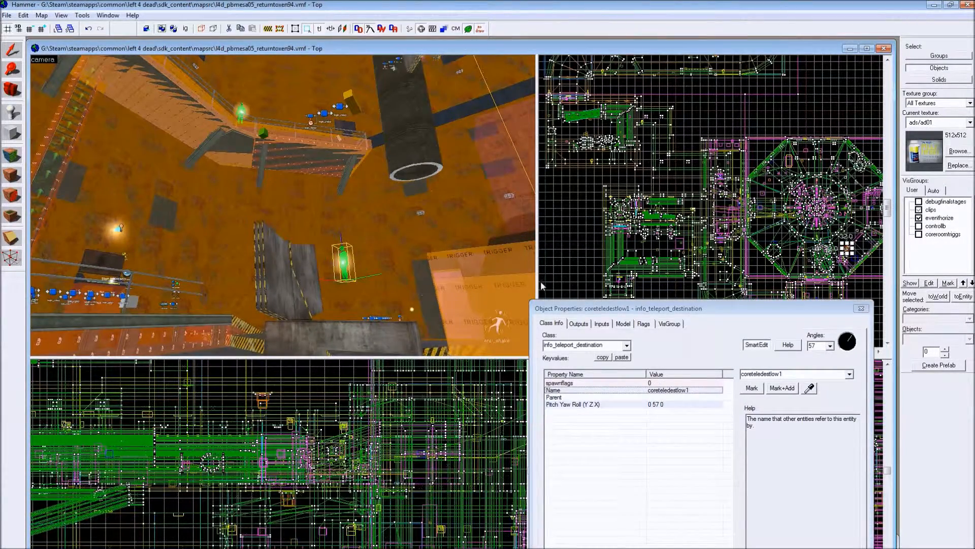
{"action": "key", "text": "z"}
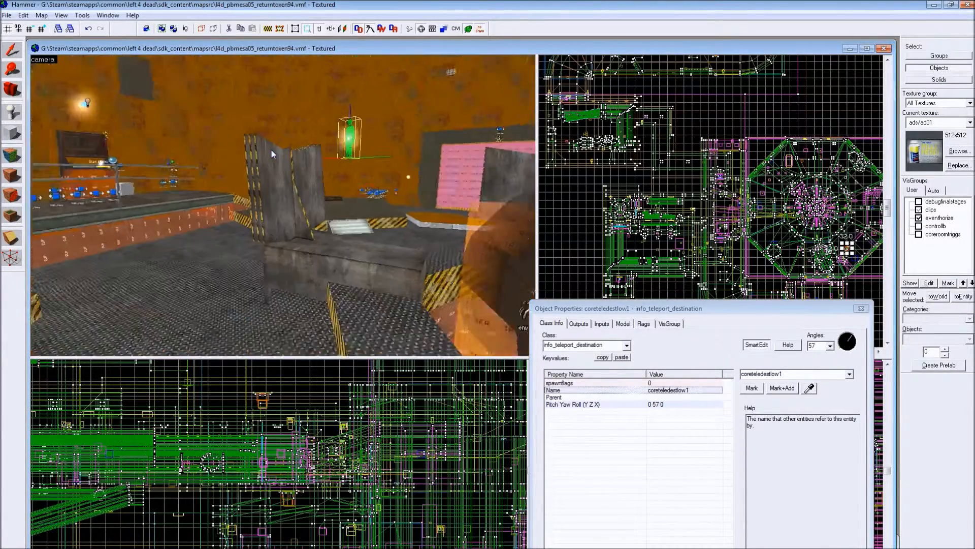
{"action": "key", "text": "s"}
{"action": "key", "text": "w"}
{"action": "key", "text": "z"}
{"action": "key", "text": "z"}
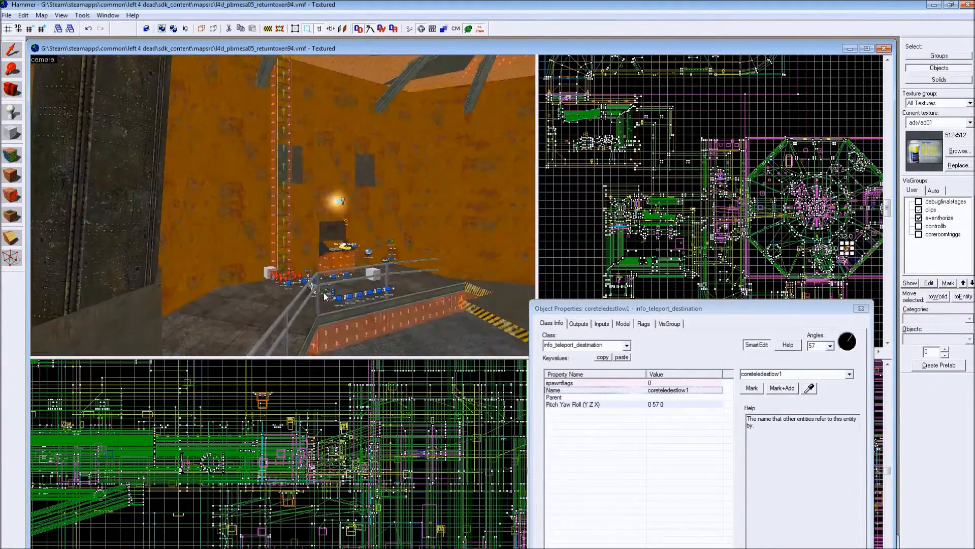
{"action": "key", "text": "z"}
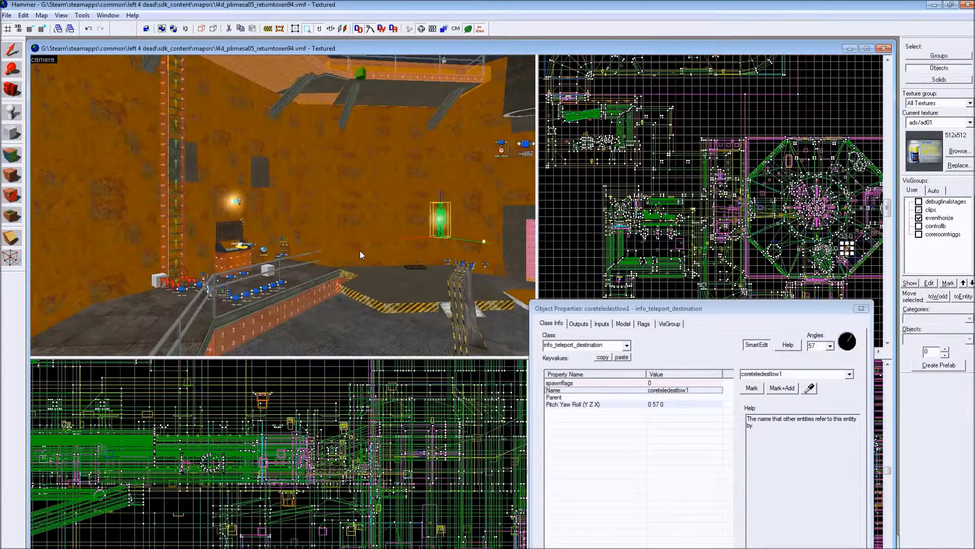
{"action": "key", "text": "z"}
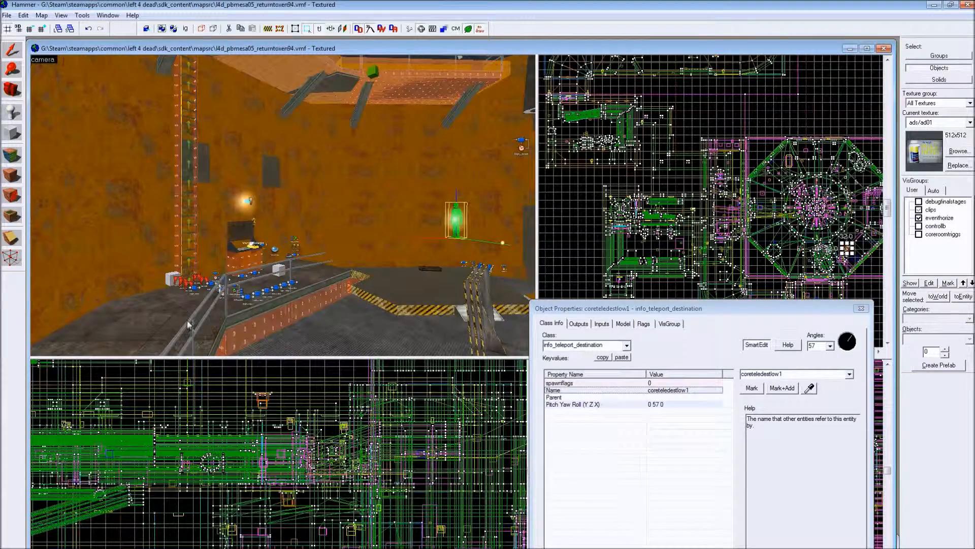
- Look around the core room to compare the teleport destinations along its walls with the console, ladder and central trigger brush
{"action": "key", "text": "Left"}
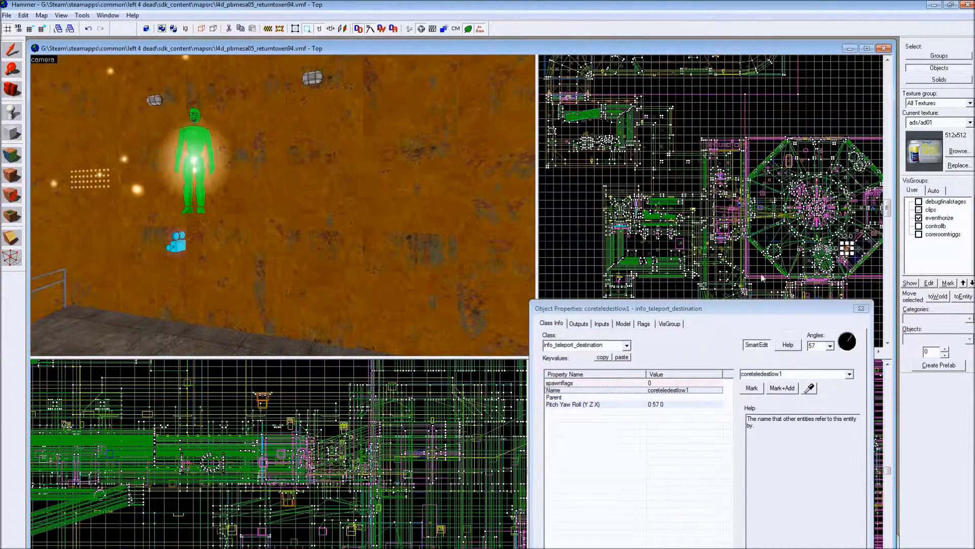
{"action": "key", "text": "Right"}
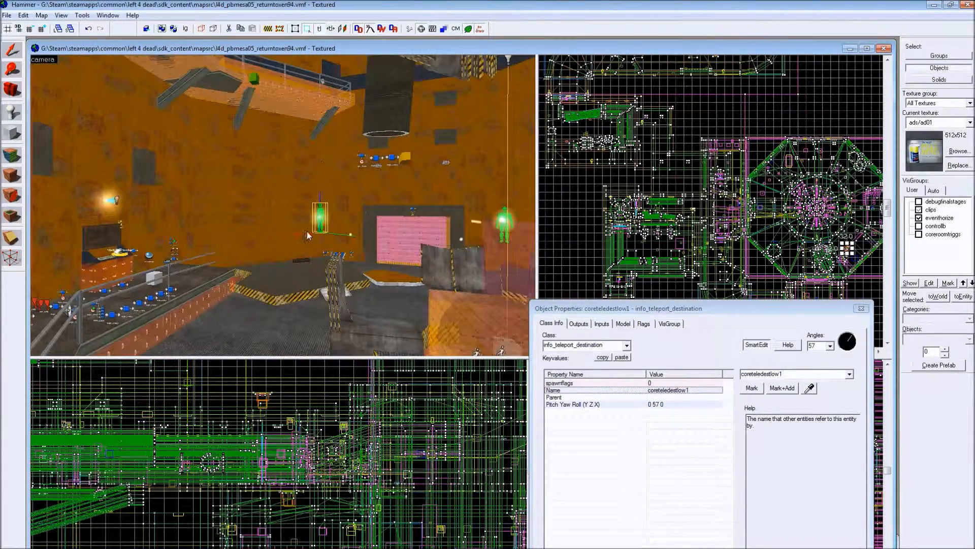
{"action": "key", "text": "Right"}
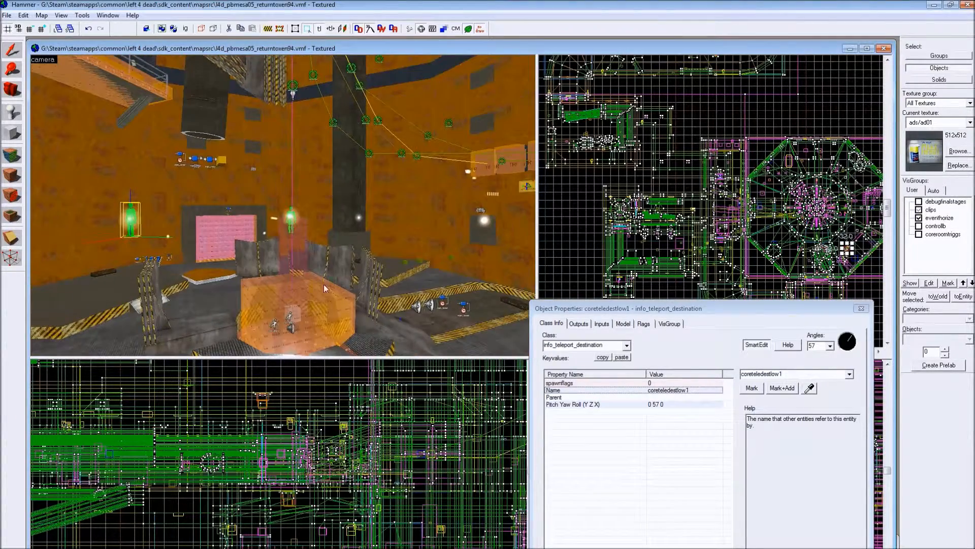
{"action": "key", "text": "Right"}
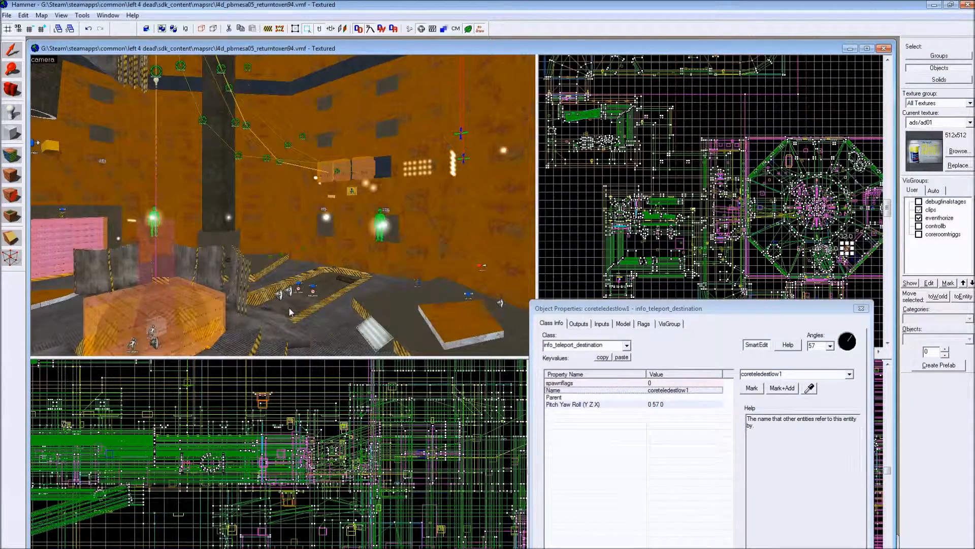
{"action": "key", "text": "Left"}
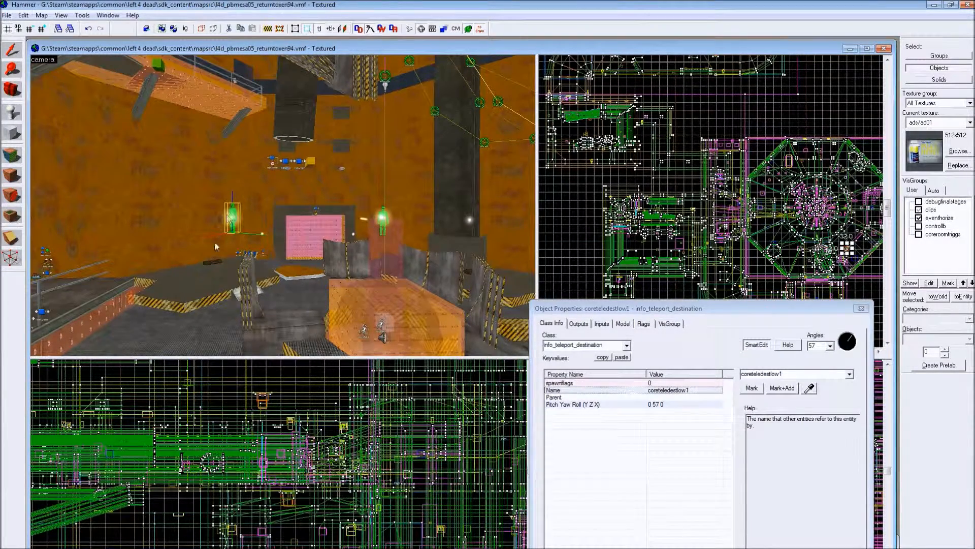
{"action": "key", "text": "Right"}
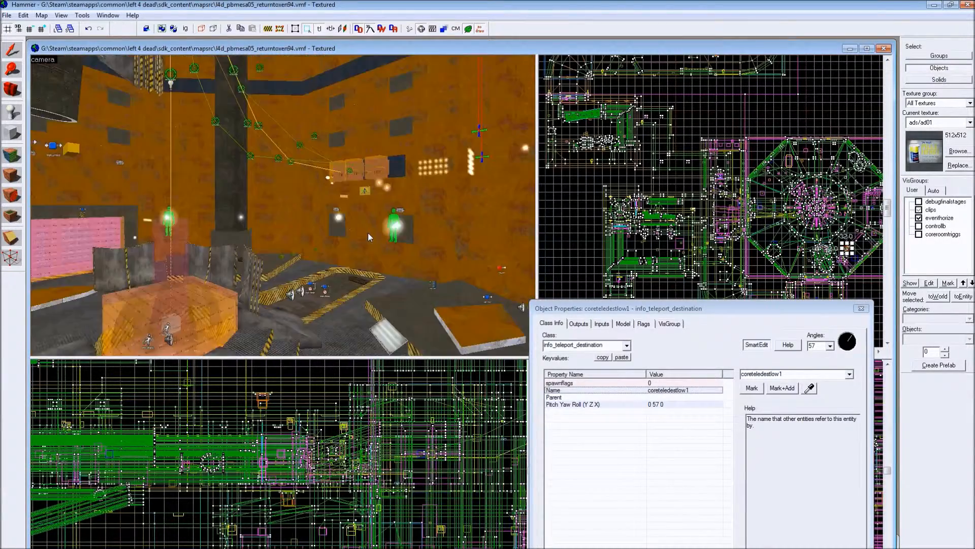
{"action": "key", "text": "Right"}
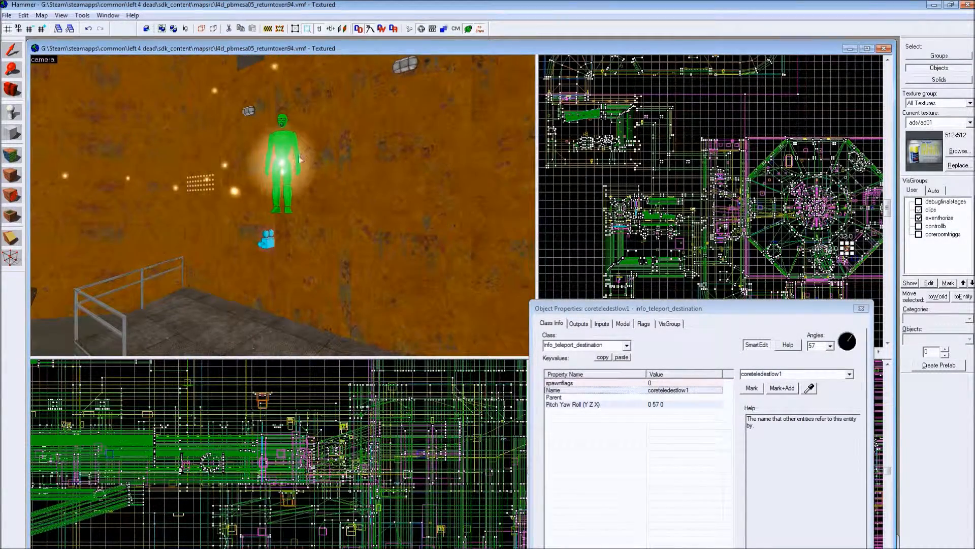
{"action": "key", "text": "Right"}
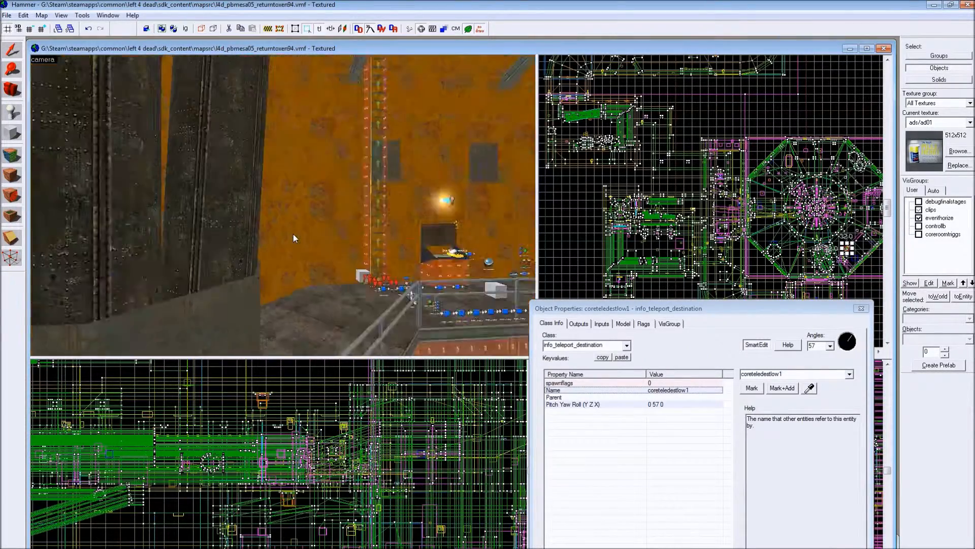
{"action": "key", "text": "Right"}
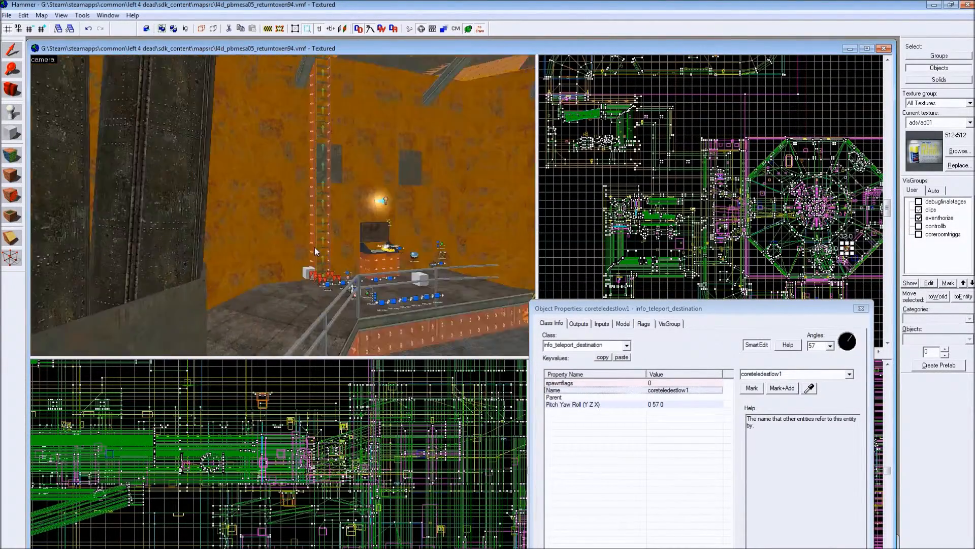
{"action": "key", "text": "Right"}
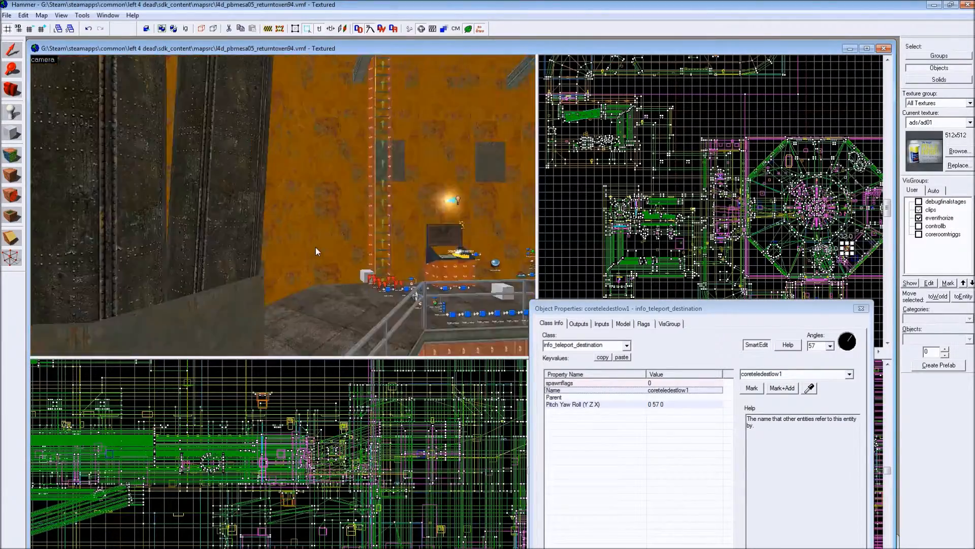
{"action": "key", "text": "Right"}
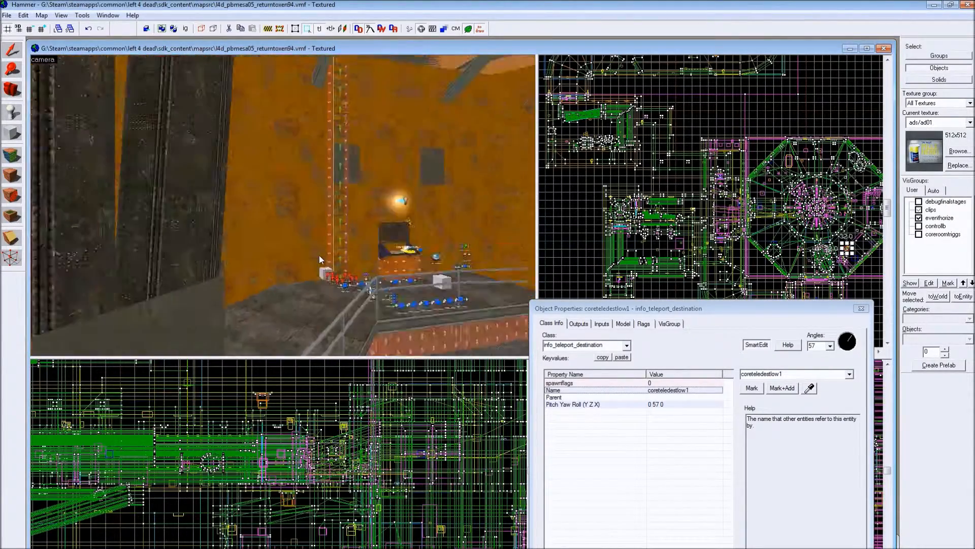
{"action": "key", "text": "Right"}
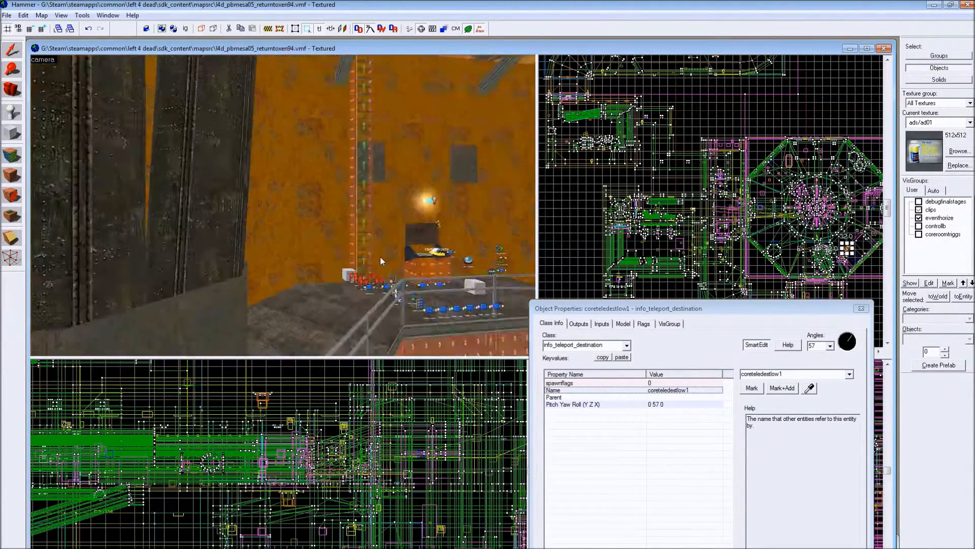
{"action": "key", "text": "Right"}
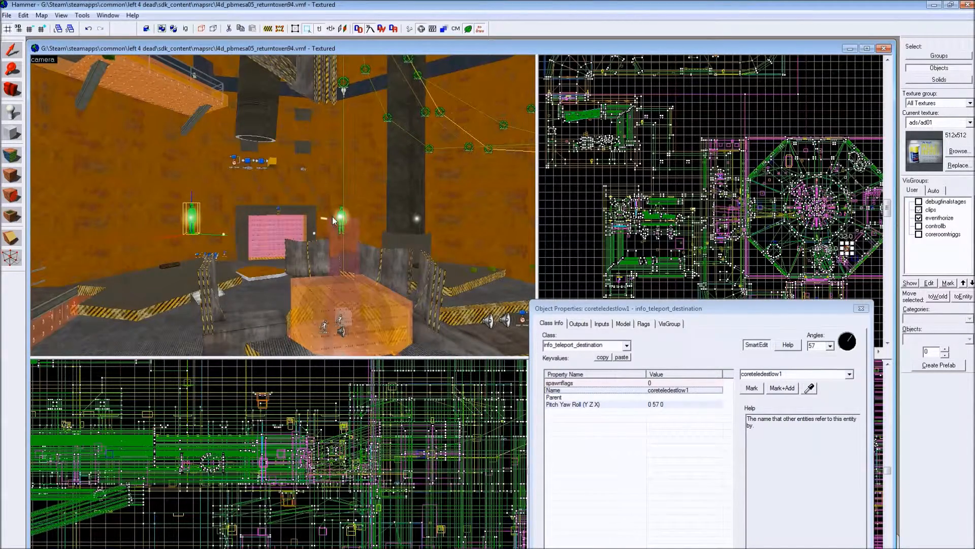
- Travel to the white curved corridor and examine its fog volumes, trigger brushes and nodraw-textured doorway block
{"action": "key", "text": "w"}
{"action": "key", "text": "Right"}
{"action": "key", "text": "w"}
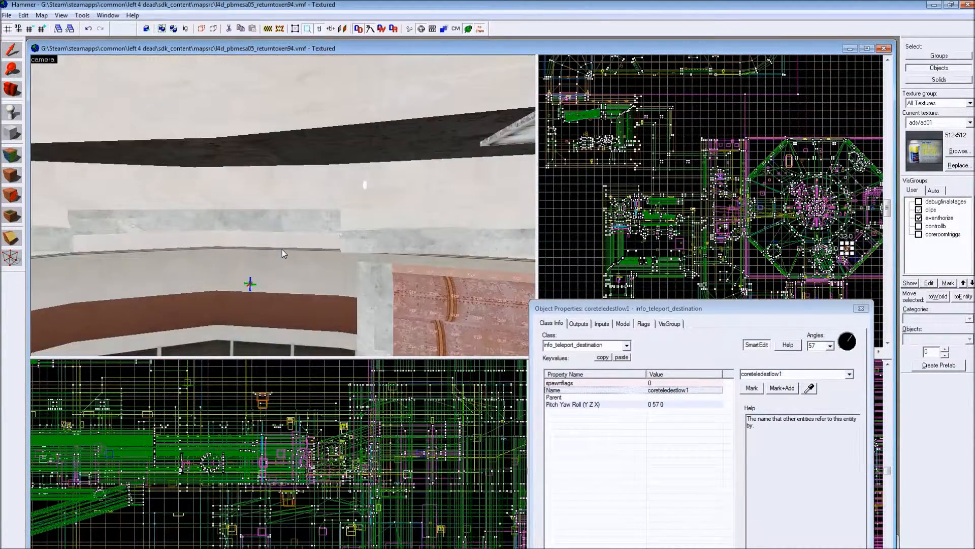
{"action": "key", "text": "w"}
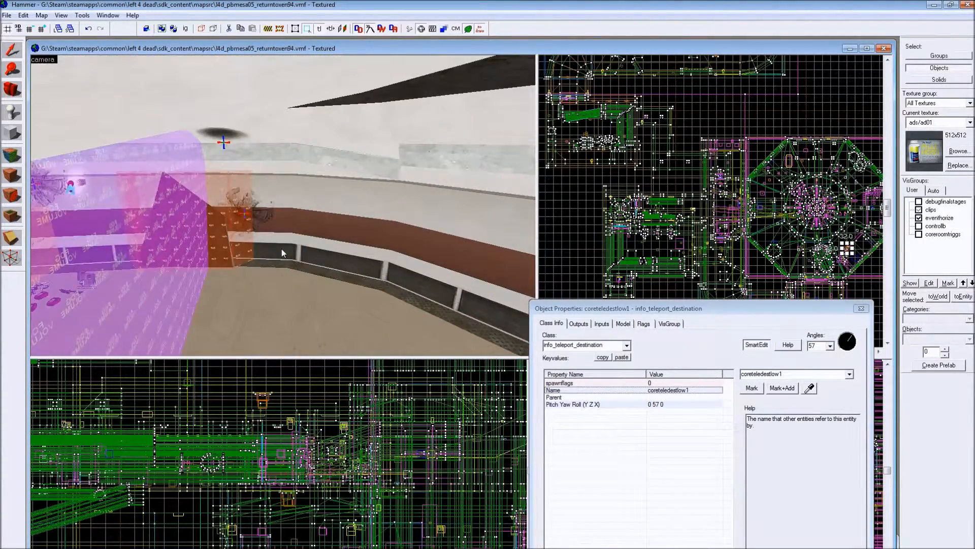
{"action": "key", "text": "w"}
{"action": "key", "text": "w"}
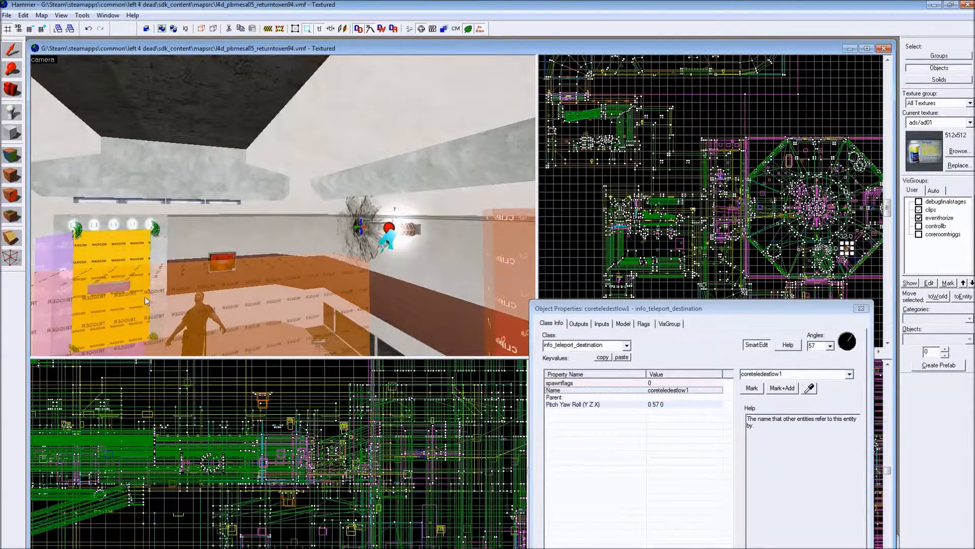
{"action": "key", "text": "Right"}
{"action": "key", "text": "Left"}
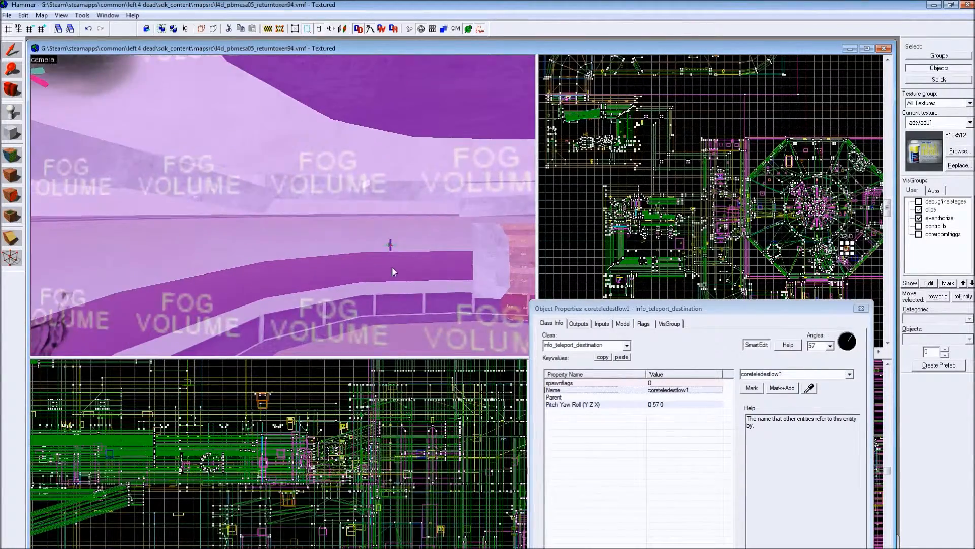
{"action": "key", "text": "Left"}
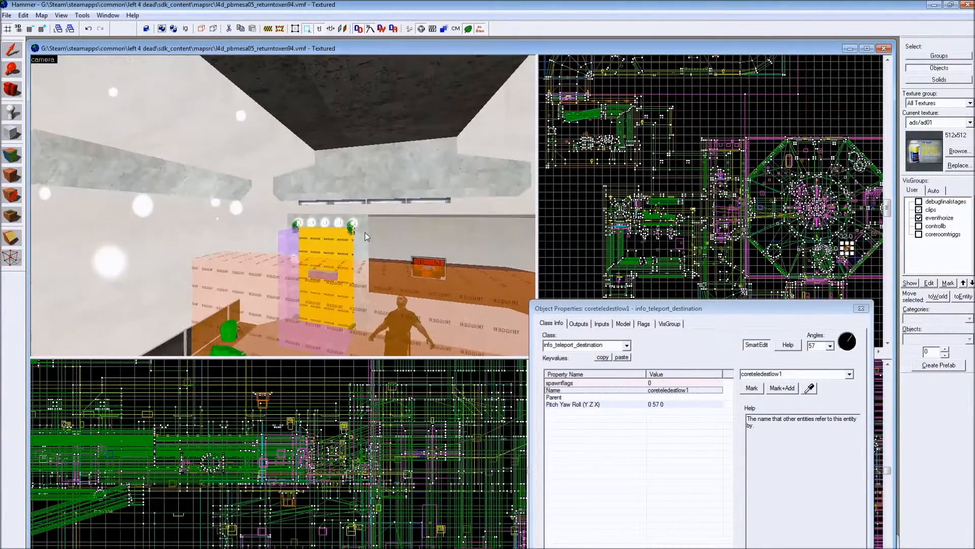
{"action": "scroll", "coordinate": [288, 276], "scroll_direction": "up", "scroll_amount": 3}
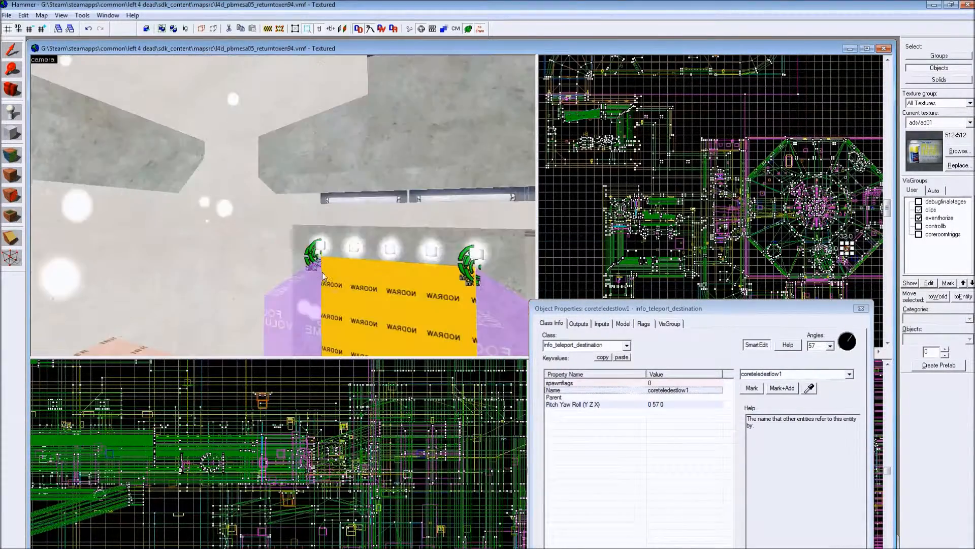
{"action": "scroll", "coordinate": [290, 282], "scroll_direction": "up", "scroll_amount": 3}
{"action": "scroll", "coordinate": [322, 280], "scroll_direction": "up", "scroll_amount": 5}
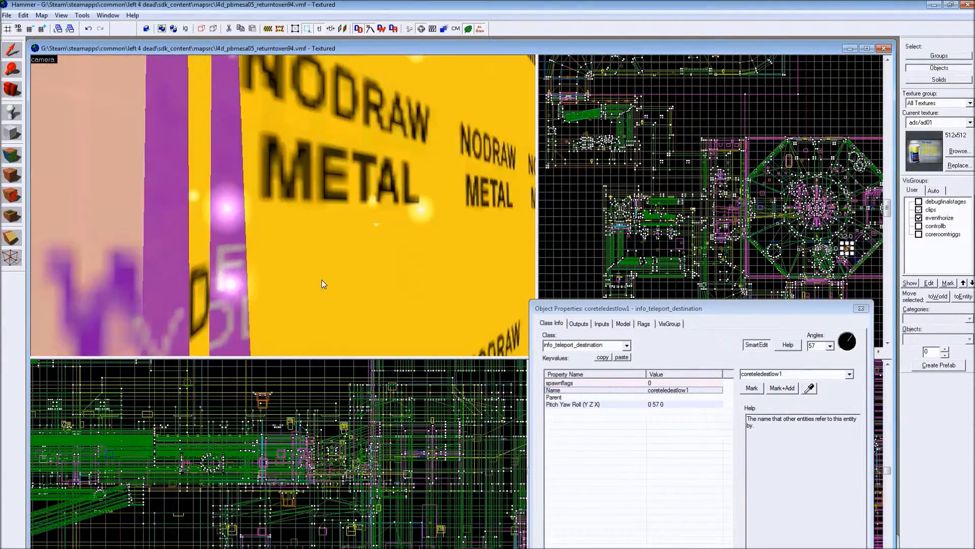
- Return to the core room and inspect the upright and fallen barrier panels around the central pit from several sides
{"action": "key", "text": "Left"}
{"action": "scroll", "coordinate": [268, 302], "scroll_direction": "up", "scroll_amount": 2}
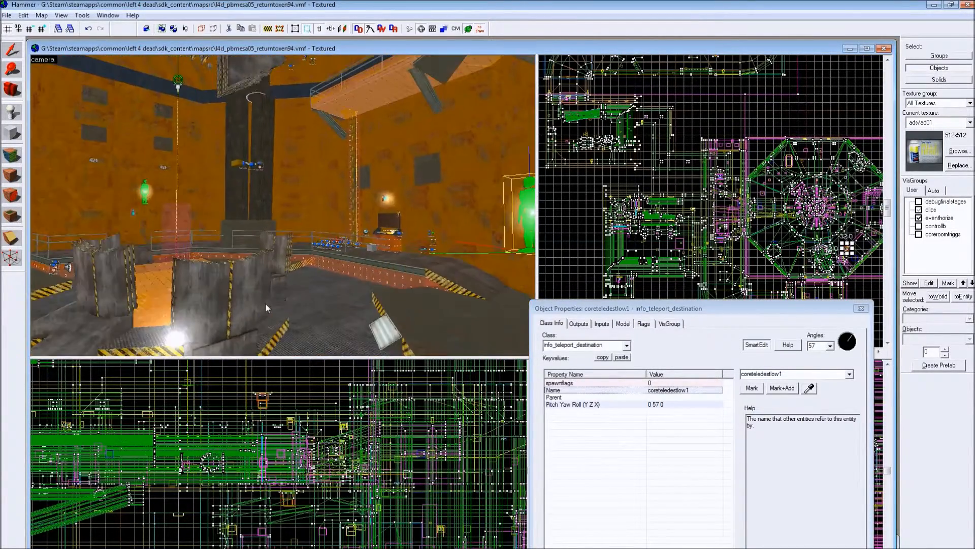
{"action": "key", "text": "Down"}
{"action": "key", "text": "Down"}
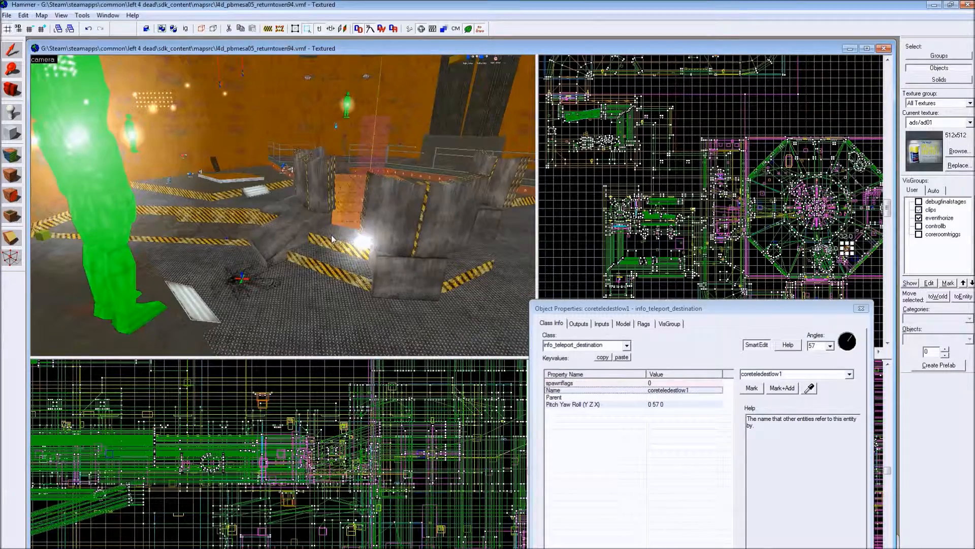
{"action": "scroll", "coordinate": [333, 235], "scroll_direction": "up", "scroll_amount": 3}
{"action": "key", "text": "Up"}
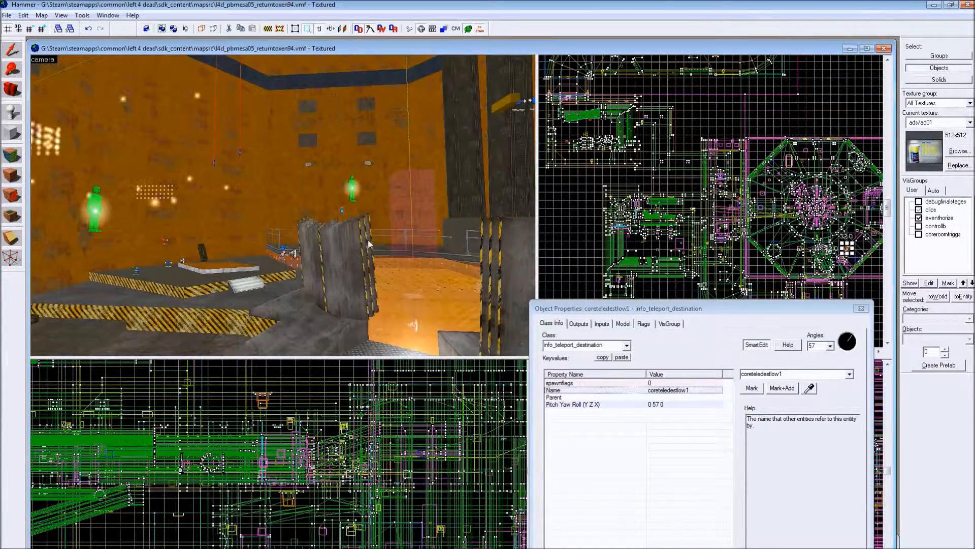
{"action": "key", "text": "Left"}
{"action": "key", "text": "Down"}
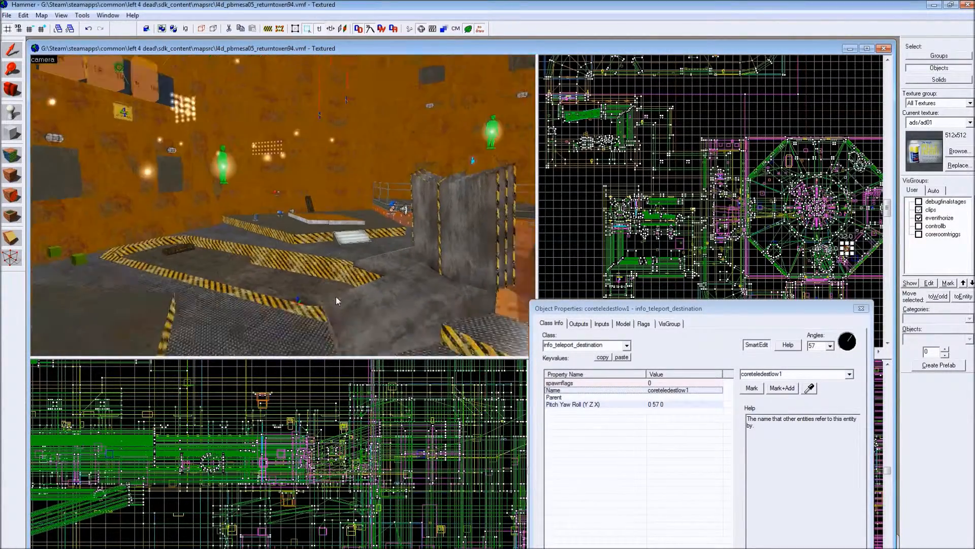
{"action": "key", "text": "Right"}
{"action": "scroll", "coordinate": [352, 287], "scroll_direction": "down", "scroll_amount": 2}
{"action": "key", "text": "Left"}
{"action": "key", "text": "Down"}
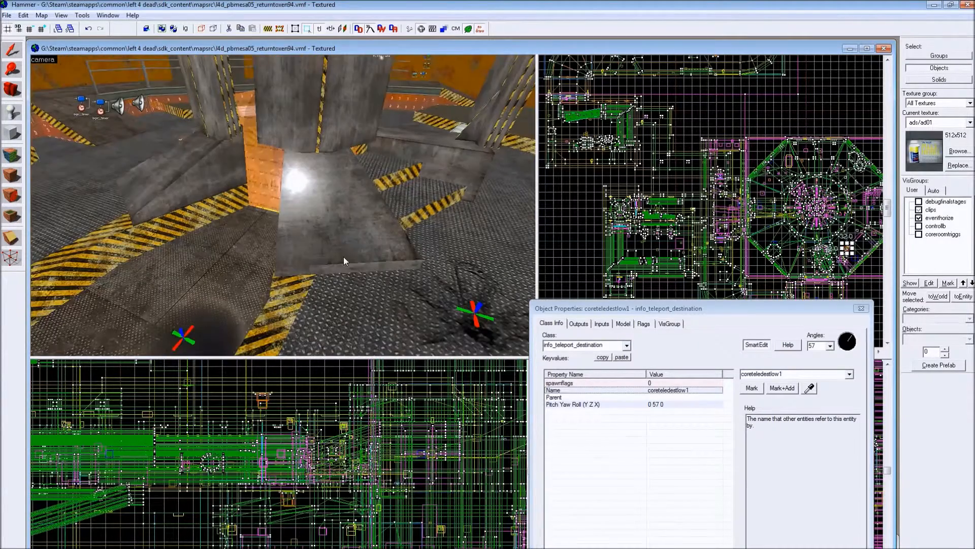
{"action": "key", "text": "w"}
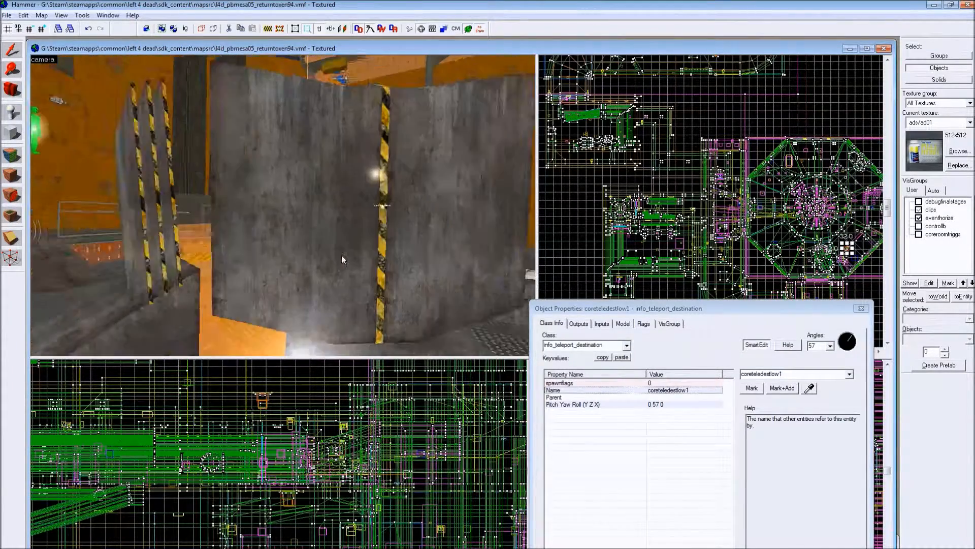
{"action": "key", "text": "Right"}
{"action": "scroll", "coordinate": [336, 259], "scroll_direction": "down", "scroll_amount": 4}
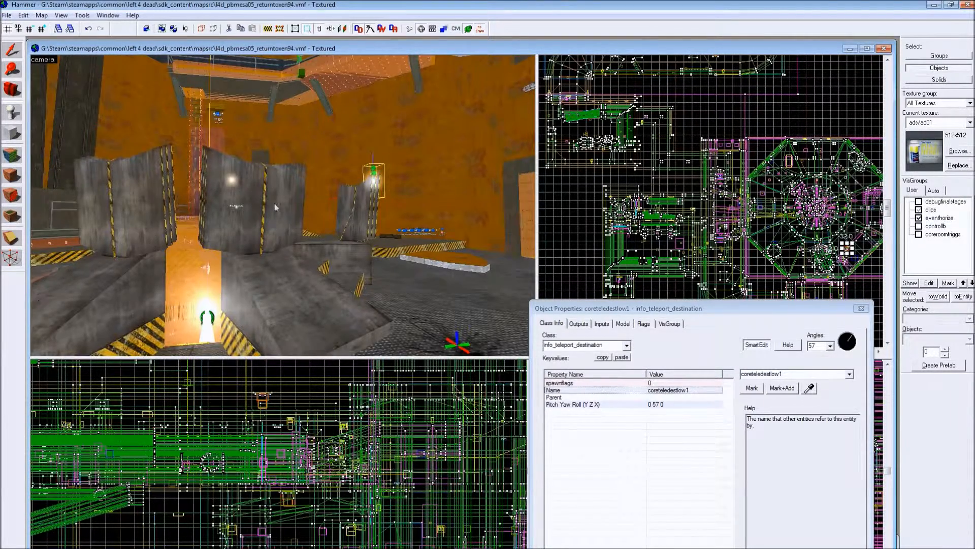
- Circle the core room's central pit and select an upright func_detail barrier panel to check its class and placement
{"action": "scroll", "coordinate": [272, 219], "scroll_direction": "up", "scroll_amount": 8}
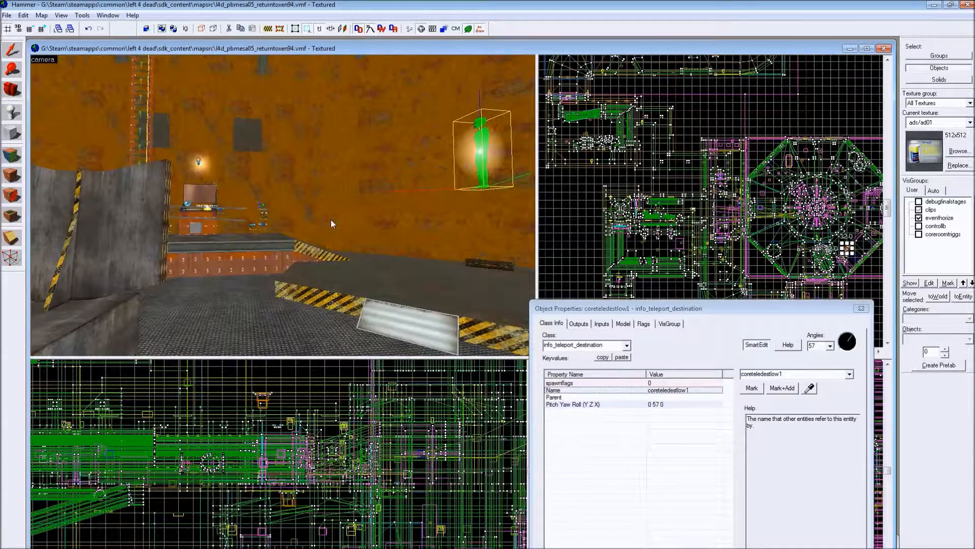
{"action": "scroll", "coordinate": [323, 228], "scroll_direction": "up", "scroll_amount": 4}
{"action": "left_click_drag", "start_coordinate": [315, 232], "coordinate": [79, 212]}
{"action": "scroll", "coordinate": [285, 251], "scroll_direction": "down", "scroll_amount": 5}
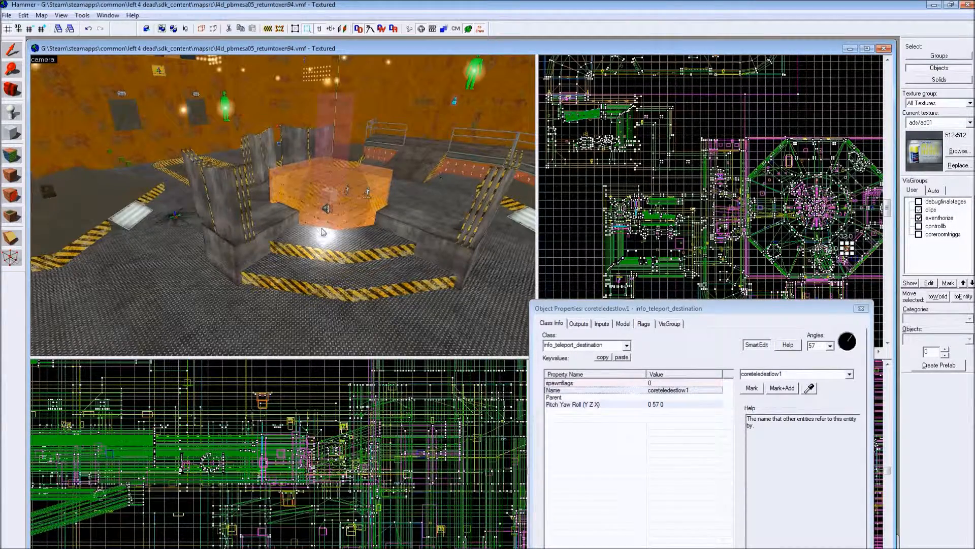
{"action": "left_click_drag", "start_coordinate": [233, 248], "coordinate": [274, 181]}
{"action": "left_click", "coordinate": [273, 179]}
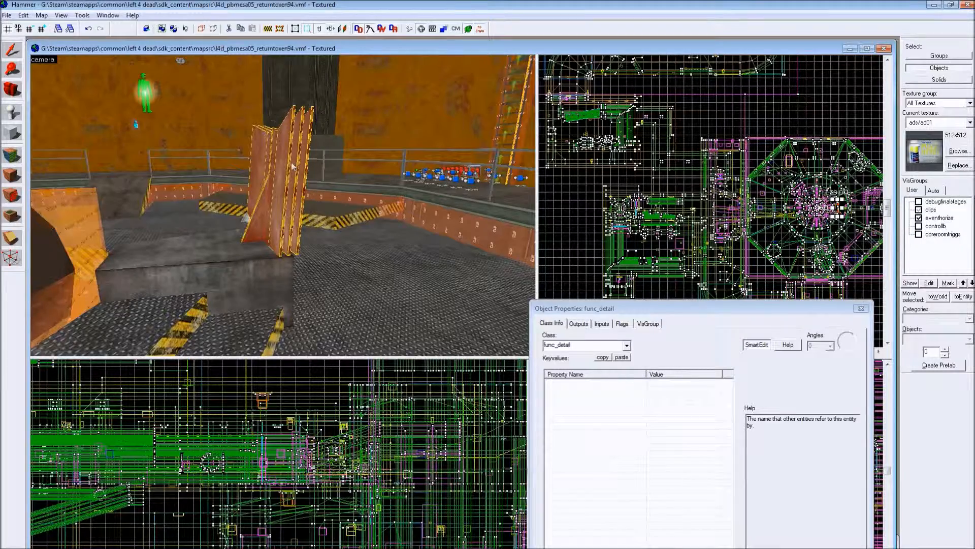
{"action": "left_click_drag", "start_coordinate": [324, 221], "coordinate": [361, 216]}
{"action": "key", "text": "w"}
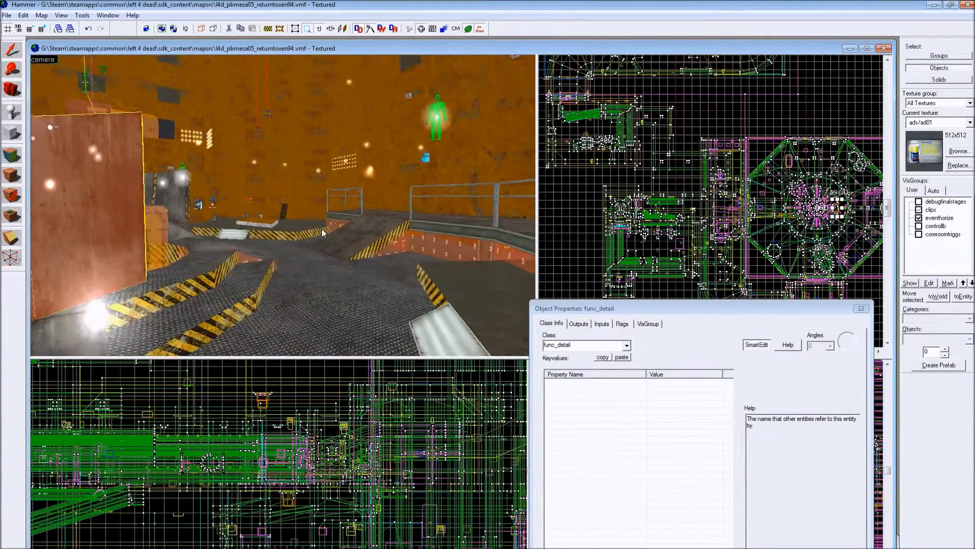
{"action": "key", "text": "s"}
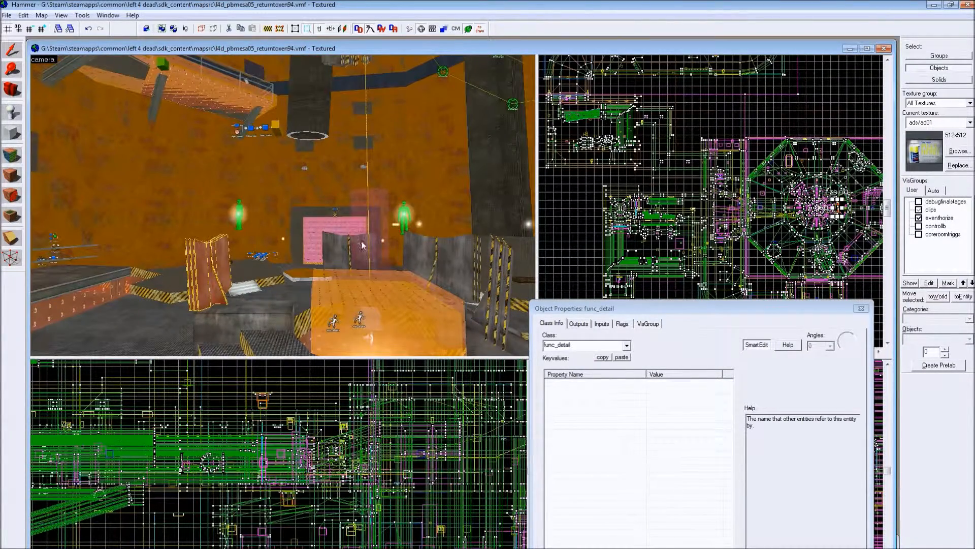
- Select another upright barrier panel around the pit and compare it with the neighbouring panels and teleport destinations
{"action": "left_click", "coordinate": [362, 246]}
{"action": "left_click", "coordinate": [444, 262]}
{"action": "key", "text": "Right"}
{"action": "key", "text": "w"}
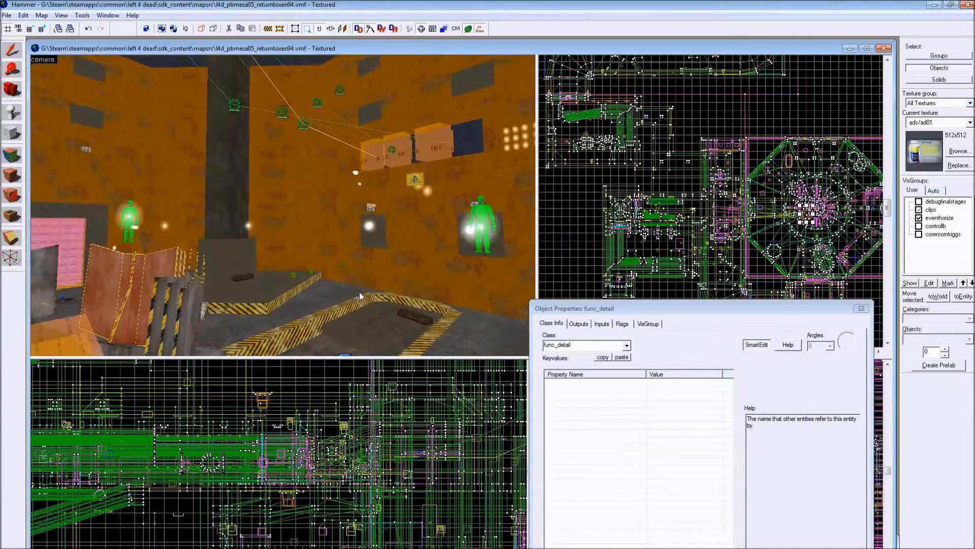
{"action": "key", "text": "Down"}
{"action": "key", "text": "w"}
{"action": "key", "text": "Right"}
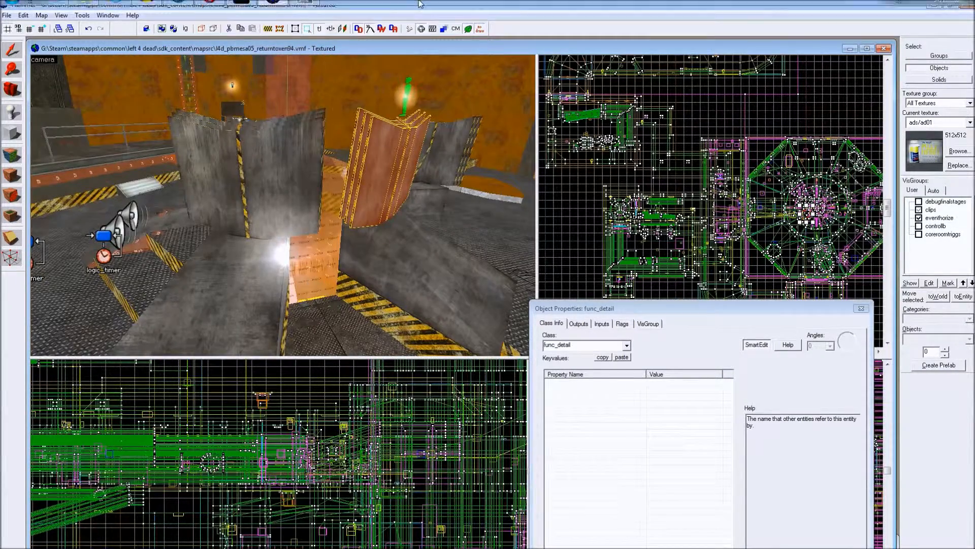
- Examine the clip brushes, trigger and ladder inside the central pit, plus the raised walkway and ceiling structures above it
{"action": "key", "text": "w"}
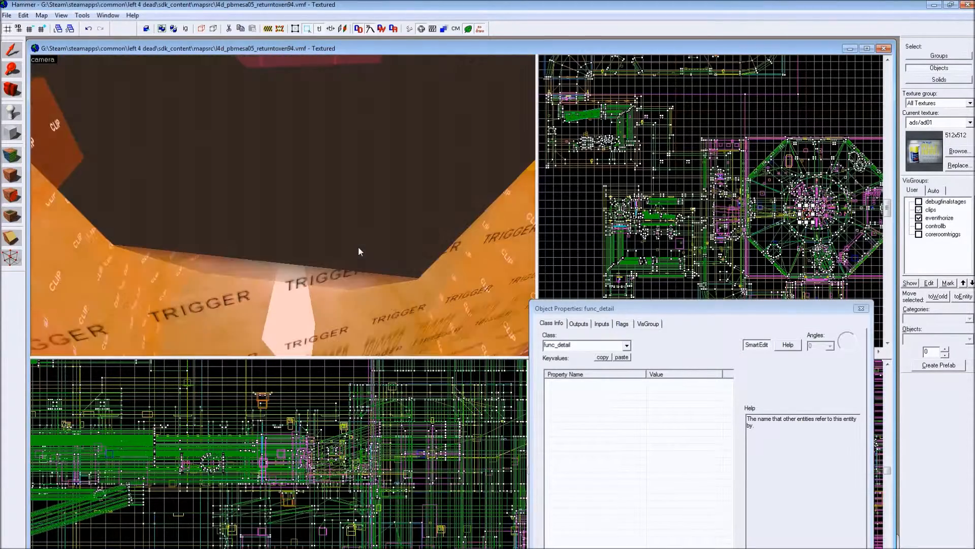
{"action": "key", "text": "w"}
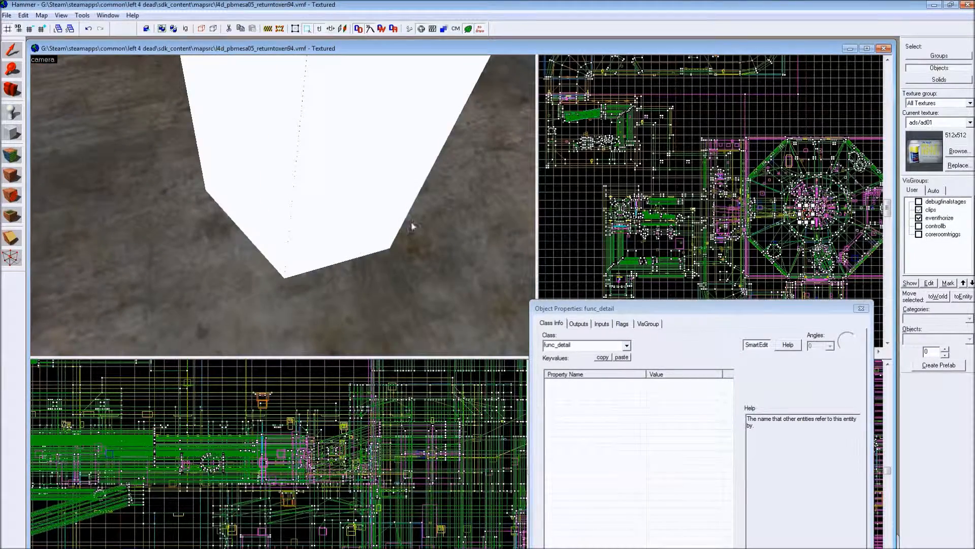
{"action": "key", "text": "Down"}
{"action": "key", "text": "s"}
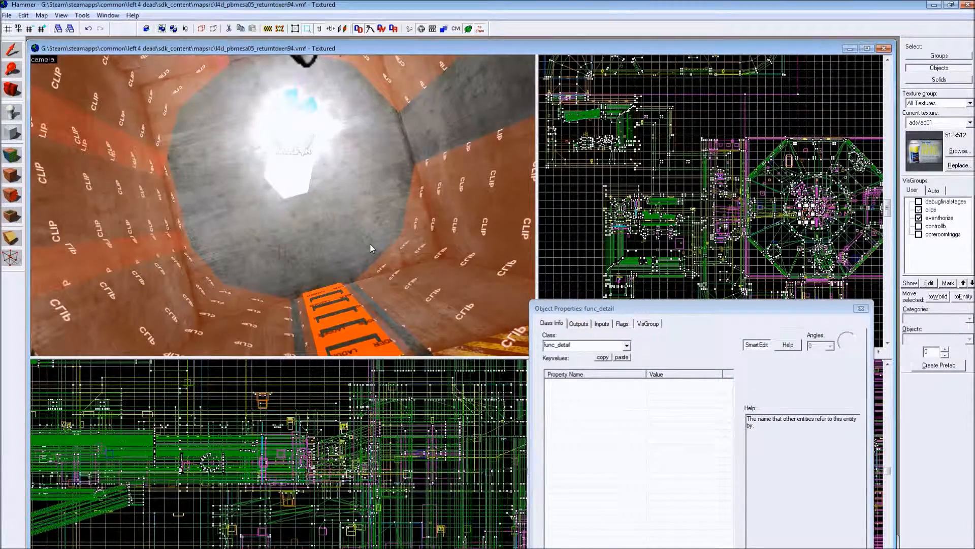
{"action": "key", "text": "s"}
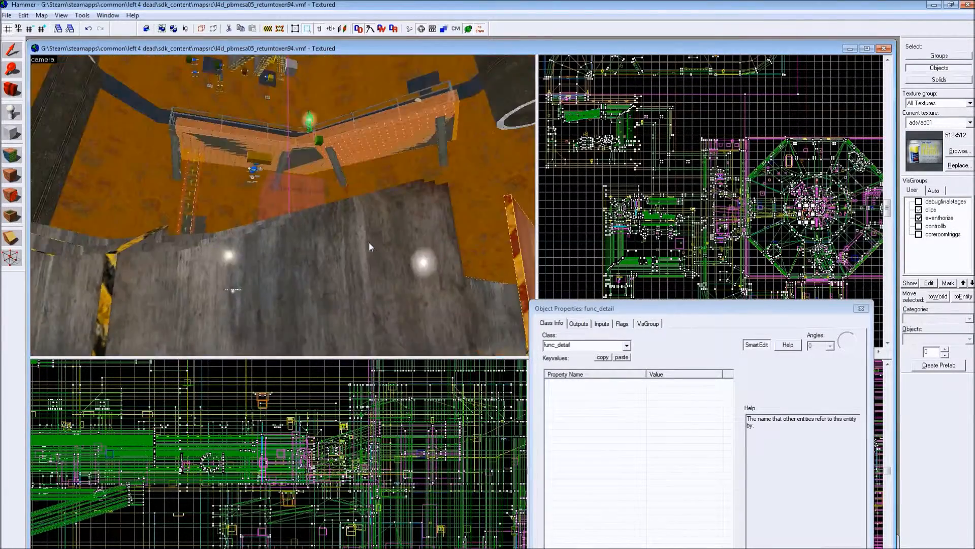
{"action": "key", "text": "w"}
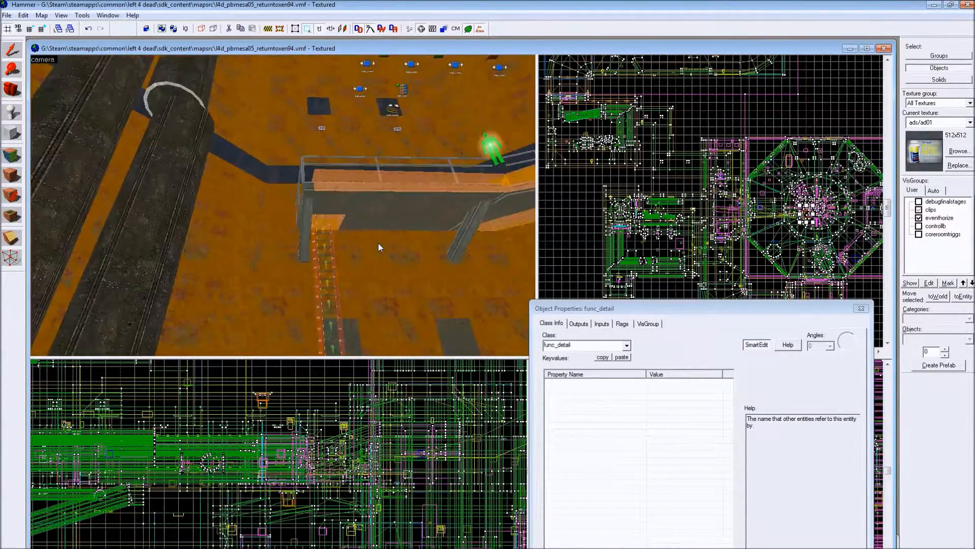
{"action": "key", "text": "Down"}
{"action": "key", "text": "Right"}
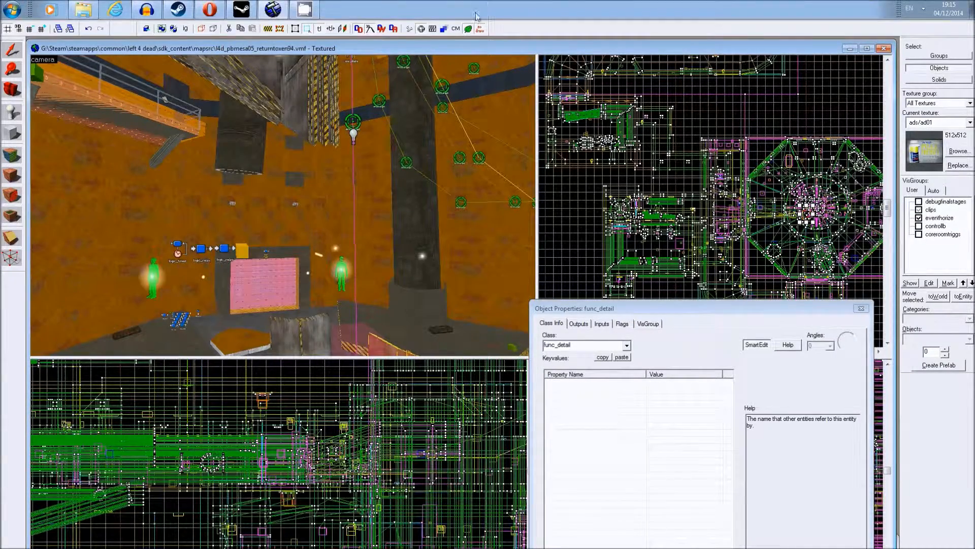
- Load the map's default portal file, l4d_pbmesa05_returntoxen94.prt
{"action": "left_click", "coordinate": [22, 16]}
{"action": "mouse_move", "coordinate": [44, 17]}
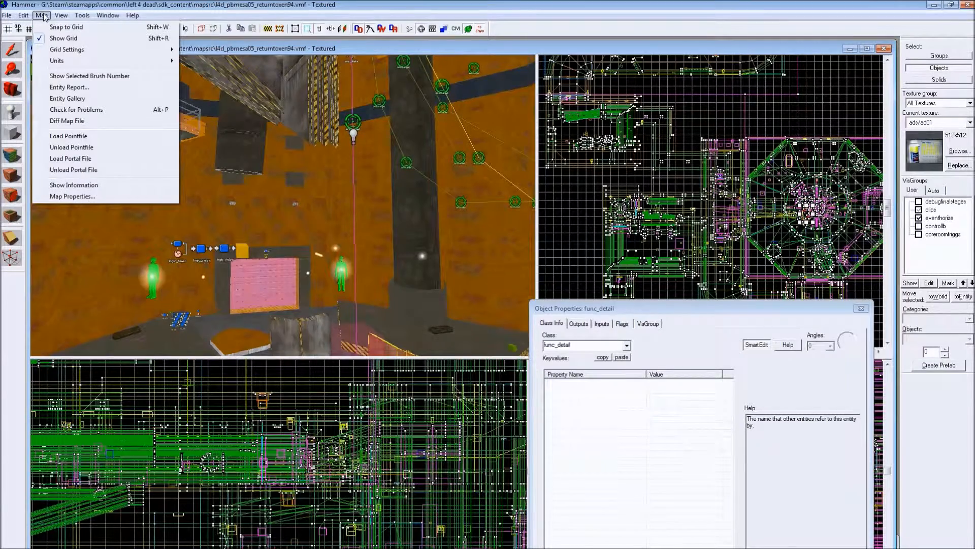
{"action": "left_click", "coordinate": [54, 158]}
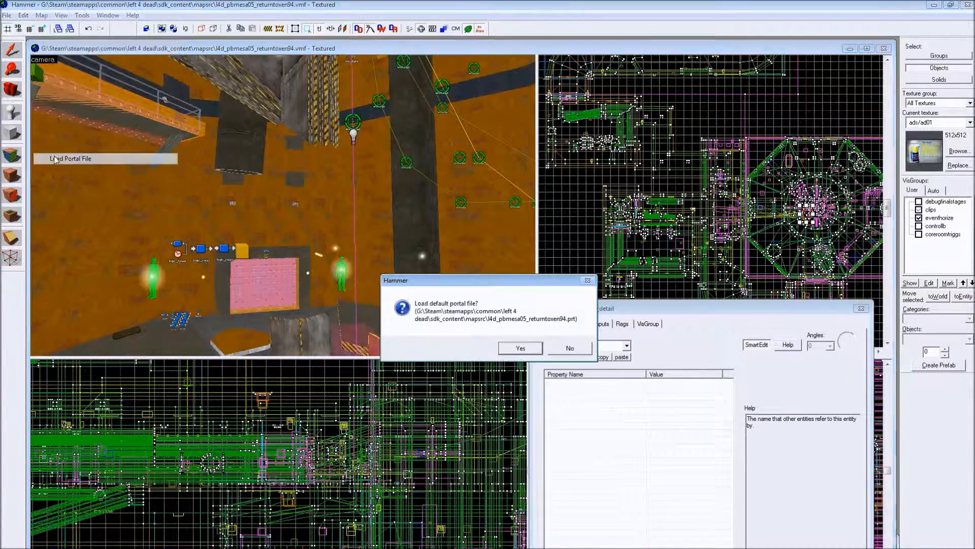
{"action": "left_click", "coordinate": [527, 350]}
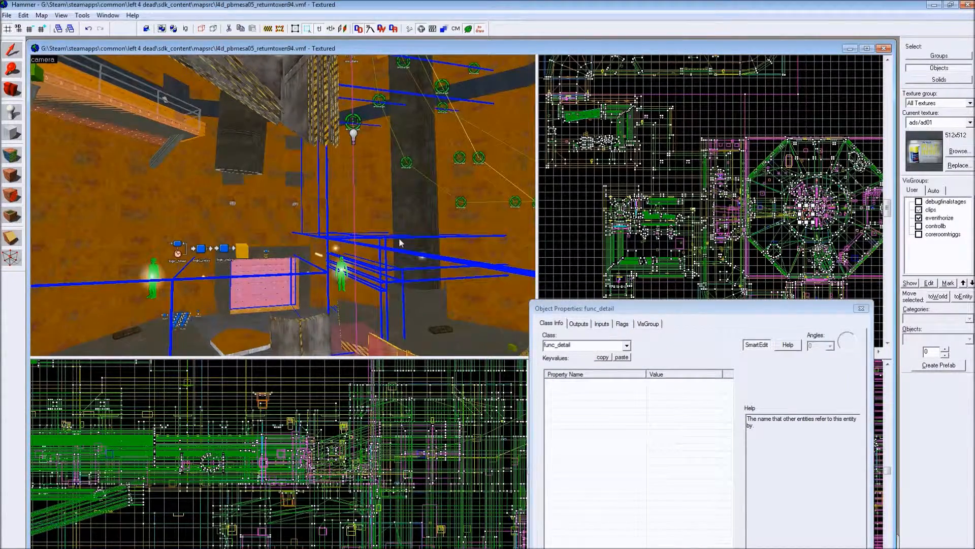
- Examine how the blue portal lines divide the core room around the doorway, barriers, pit and teleport destinations
{"action": "key", "text": "Down"}
{"action": "key", "text": "Right"}
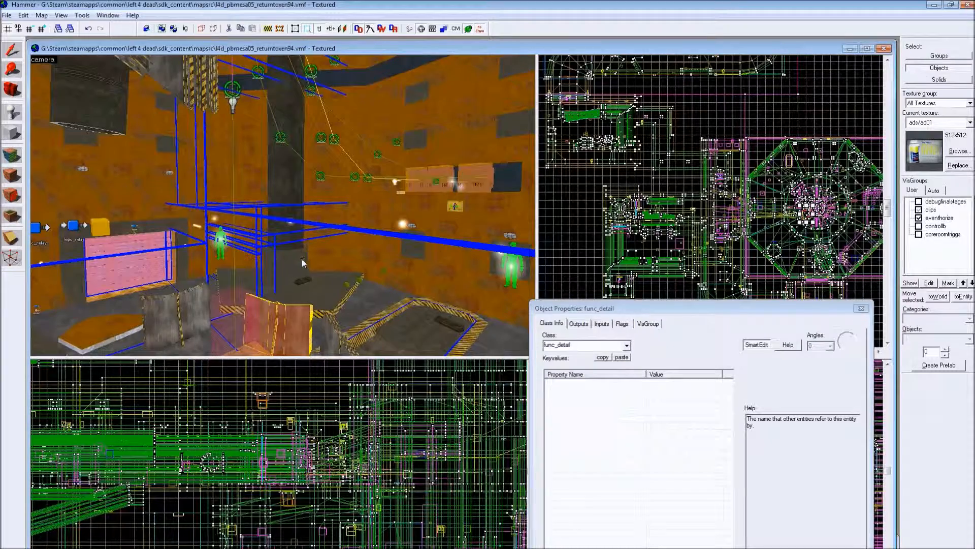
{"action": "key", "text": "Down"}
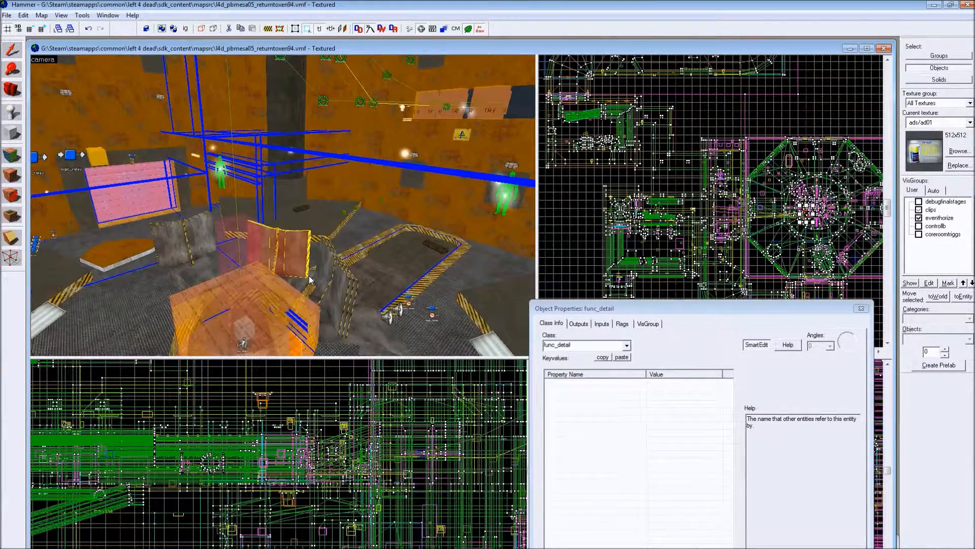
{"action": "key", "text": "Up"}
{"action": "scroll", "coordinate": [308, 280], "scroll_direction": "up", "scroll_amount": 4}
{"action": "key", "text": "Down"}
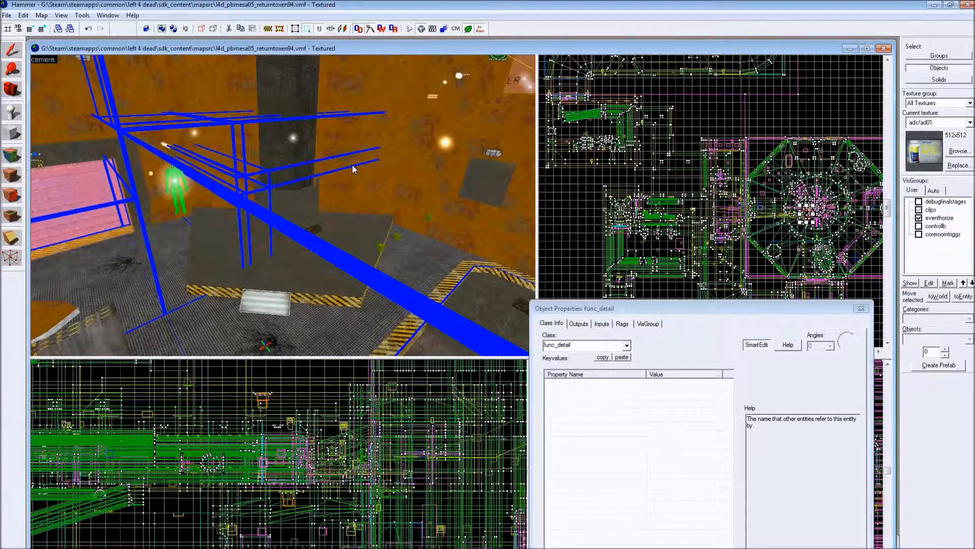
{"action": "key", "text": "Left"}
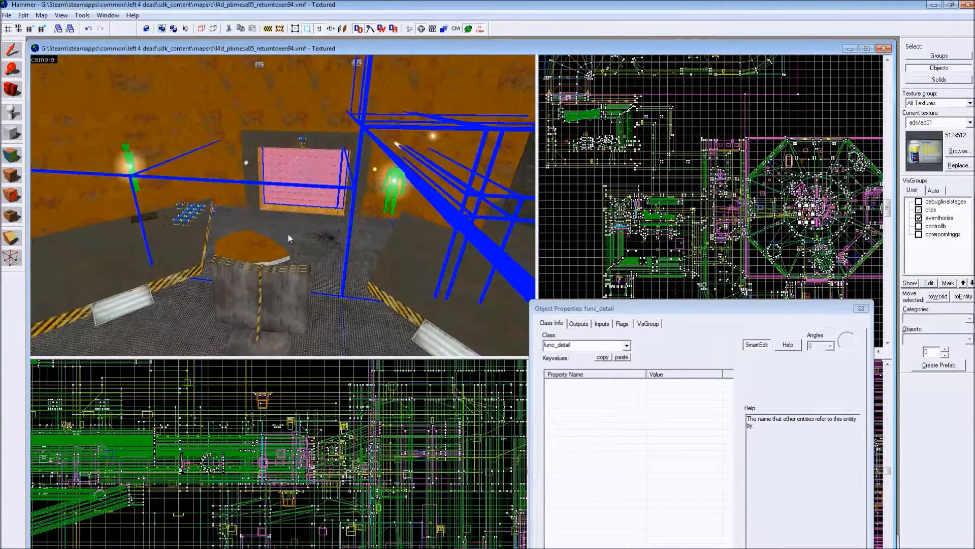
{"action": "scroll", "coordinate": [288, 234], "scroll_direction": "down", "scroll_amount": 3}
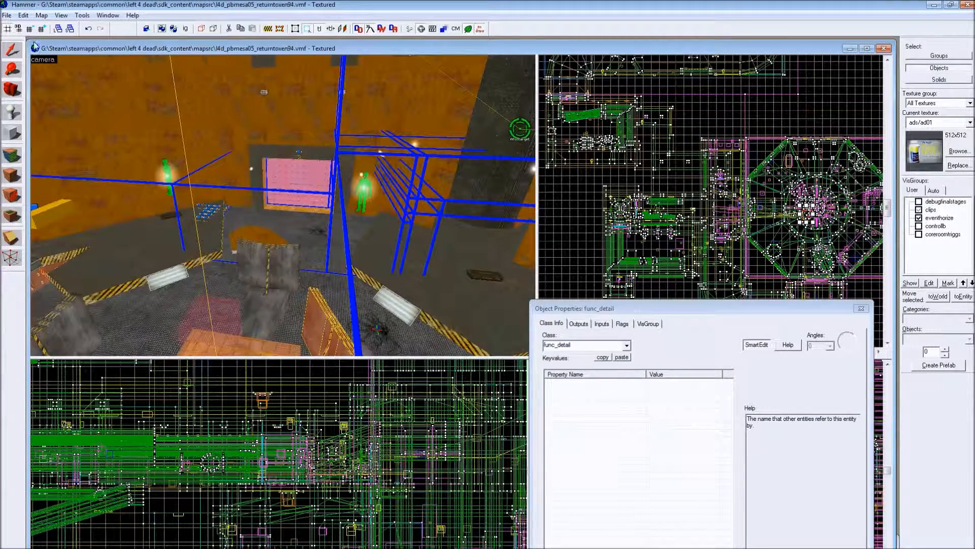
{"action": "left_click", "coordinate": [7, 15]}
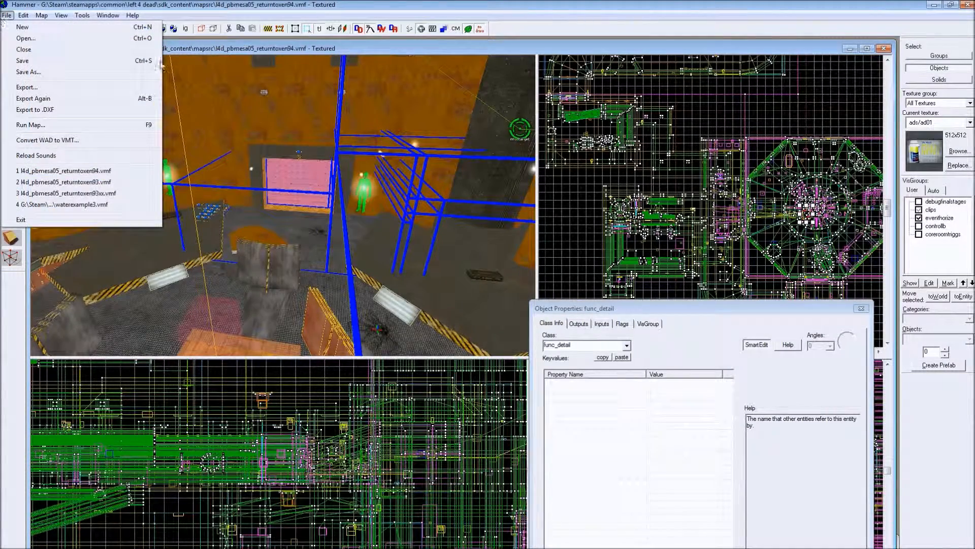
{"action": "left_click", "coordinate": [207, 50]}
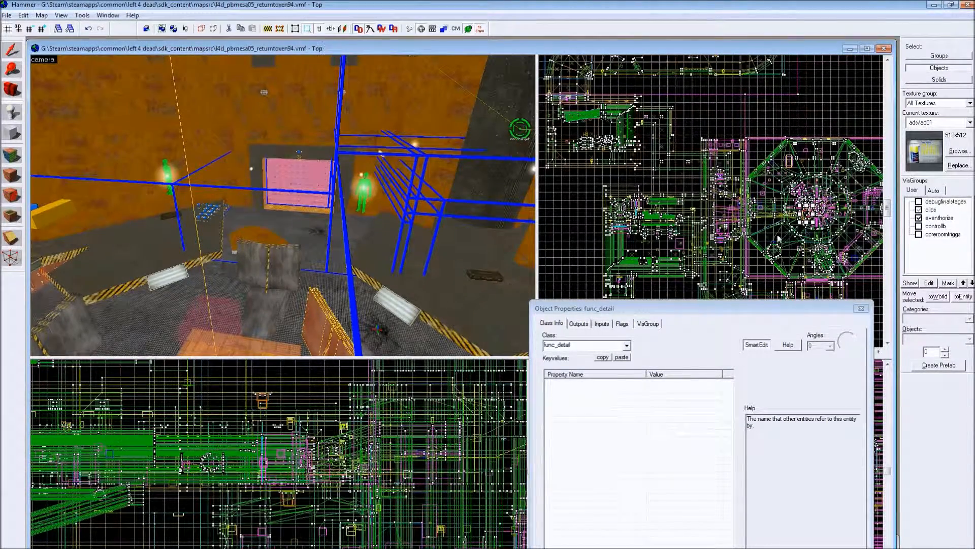